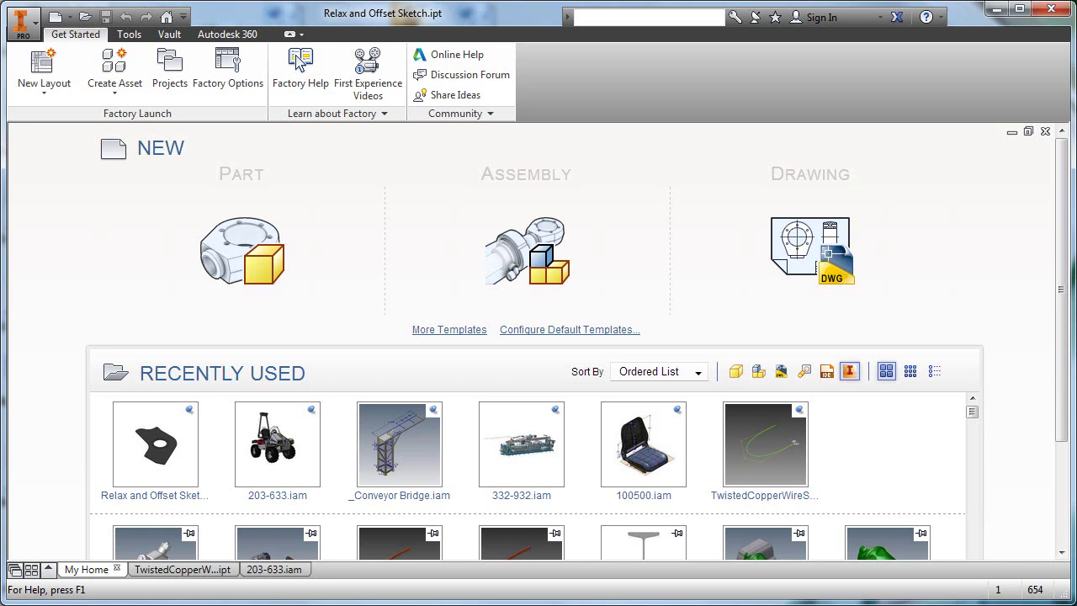
- Look over the home page's new-file options, recently used files and project section
mouse_move(1062, 253)
left_mouse_down()
mouse_move(1063, 267)
mouse_move(1065, 235)
left_mouse_up()
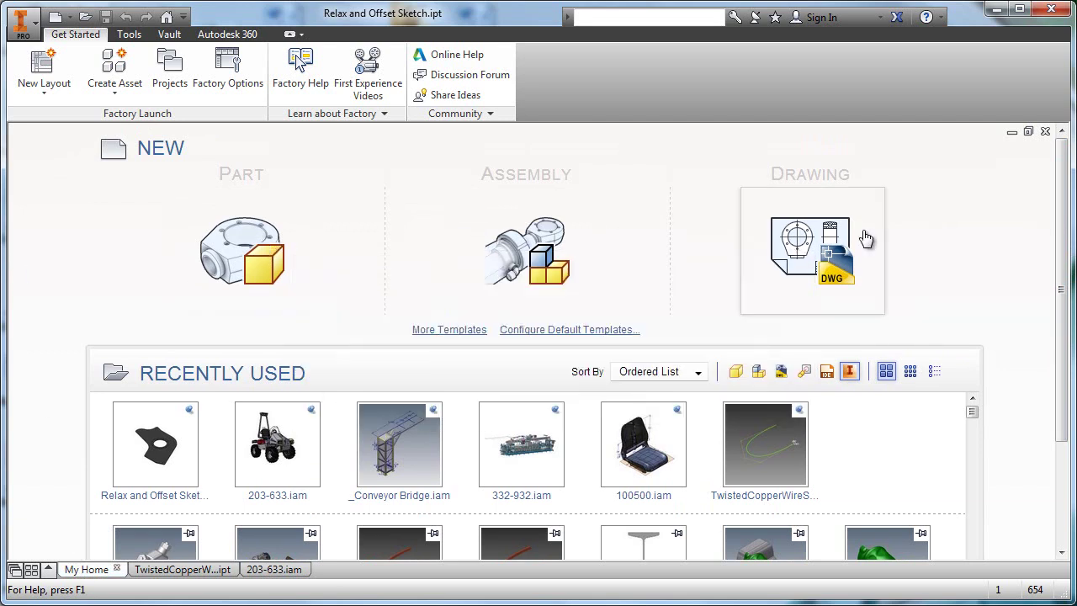
mouse_move(503, 238)
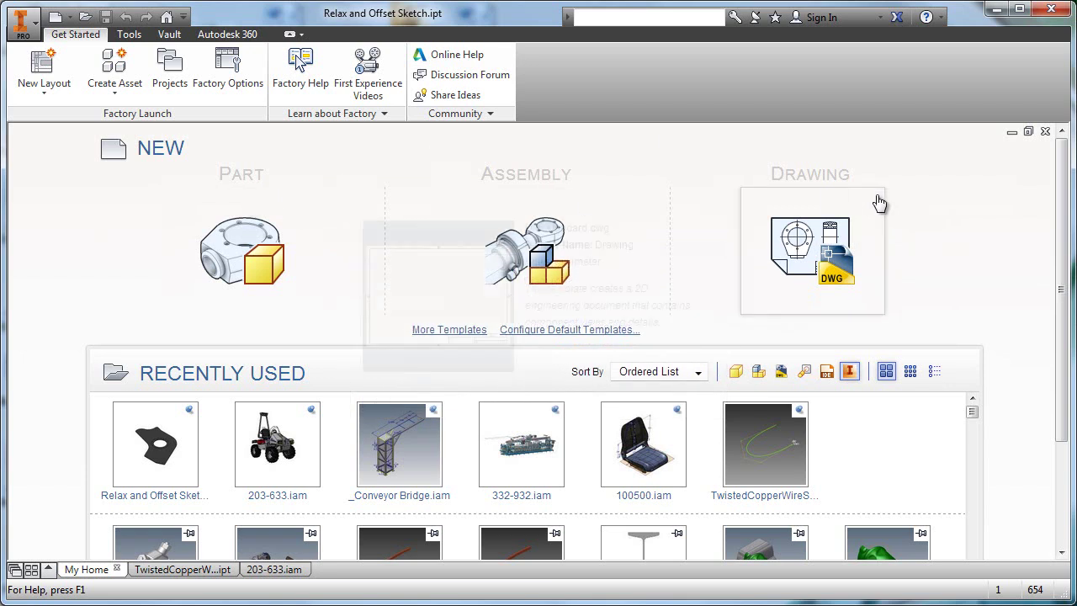
left_click_drag(1066, 192, 1070, 294)
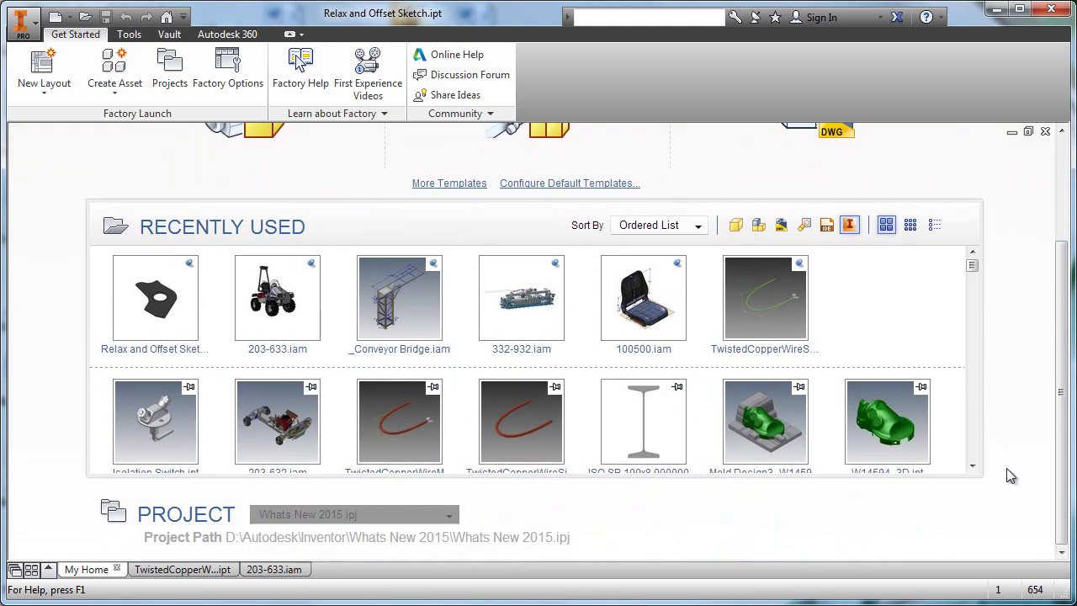
- Pin Isolation Switch.ipt in the recently used files and unpin it again
mouse_move(975, 267)
left_mouse_down()
mouse_move(986, 352)
mouse_move(973, 263)
left_mouse_up()
mouse_move(142, 445)
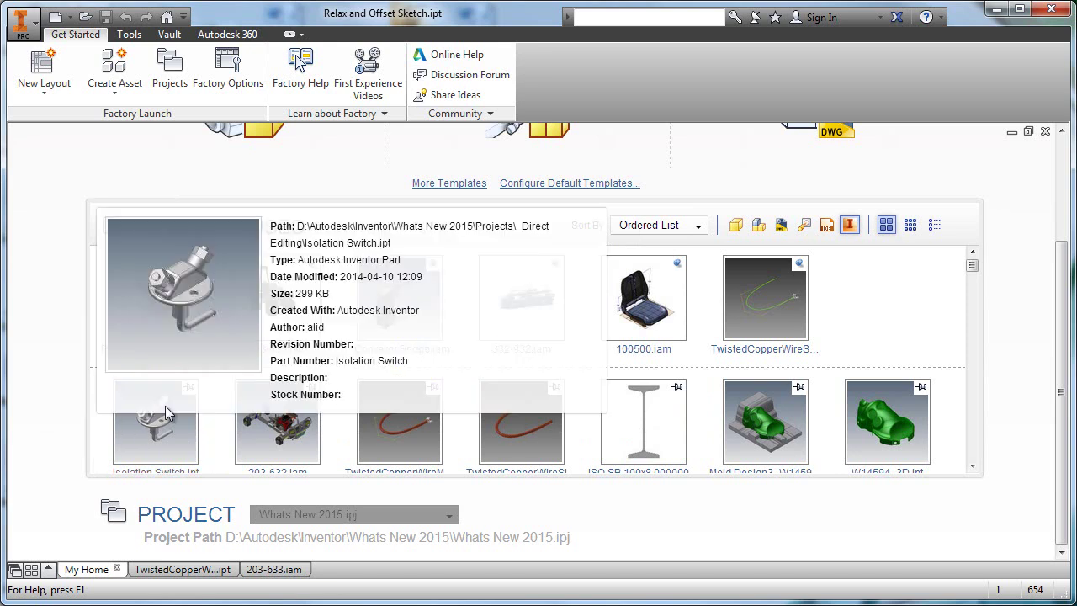
left_click(189, 388)
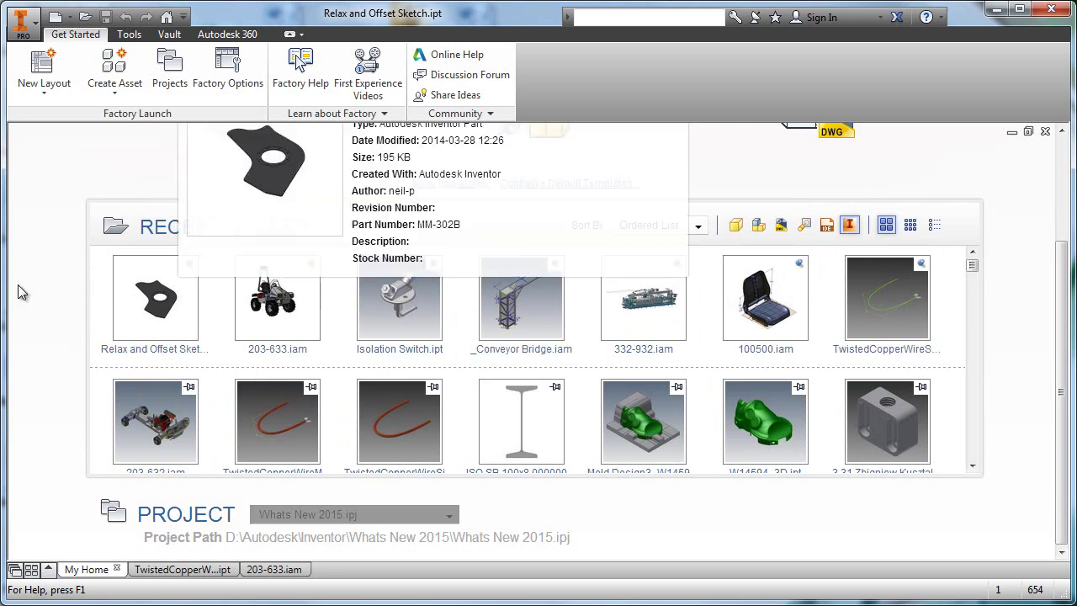
left_click(434, 266)
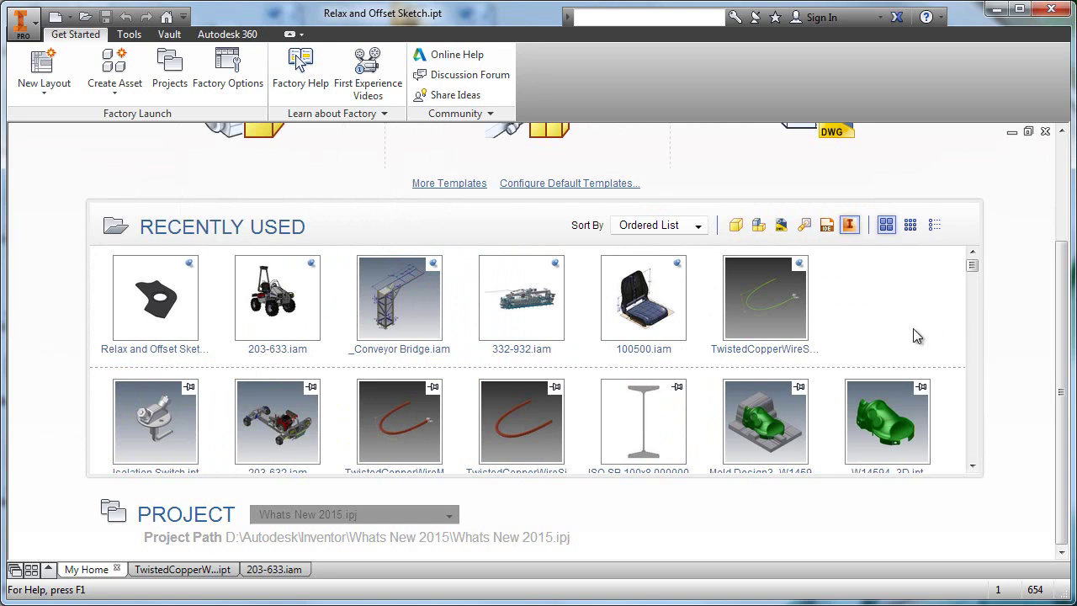
- Filter the recently used files by parts, assemblies and drawings, and return to showing all Inventor files
left_click(736, 226)
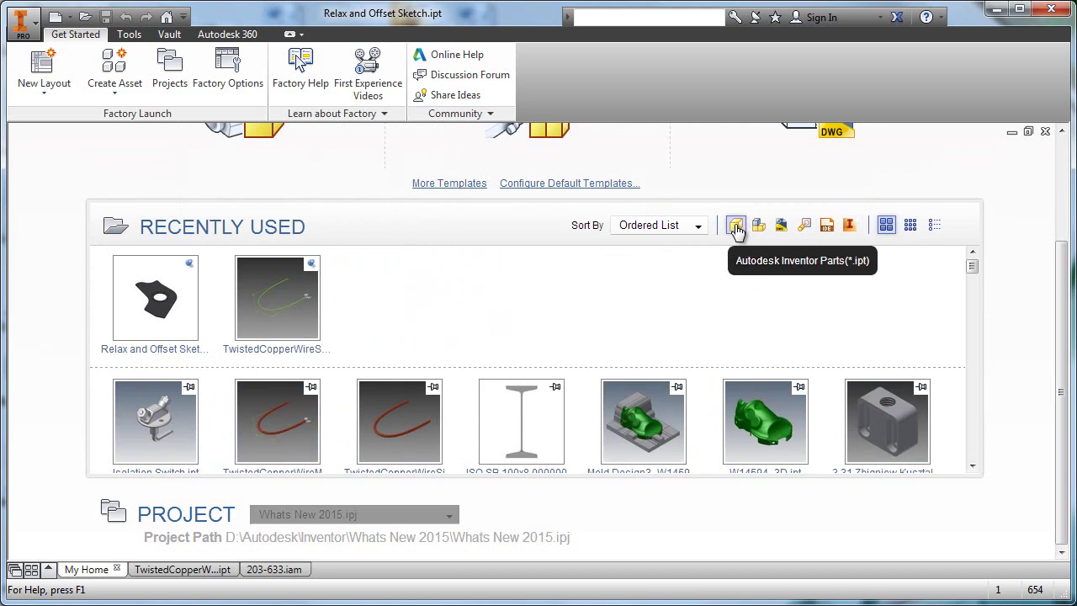
left_click(758, 225)
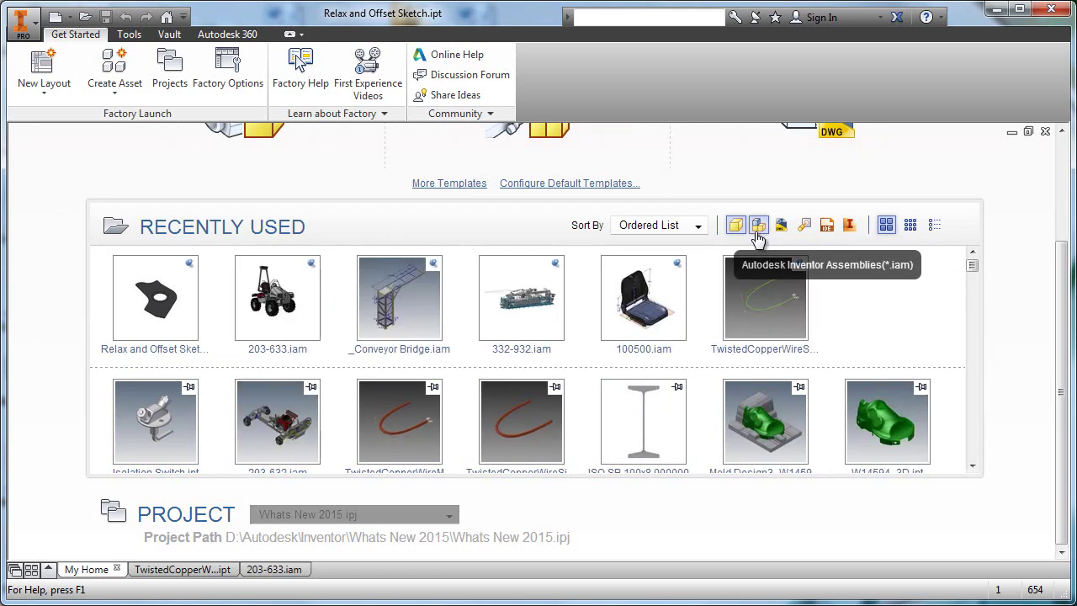
left_click(735, 225)
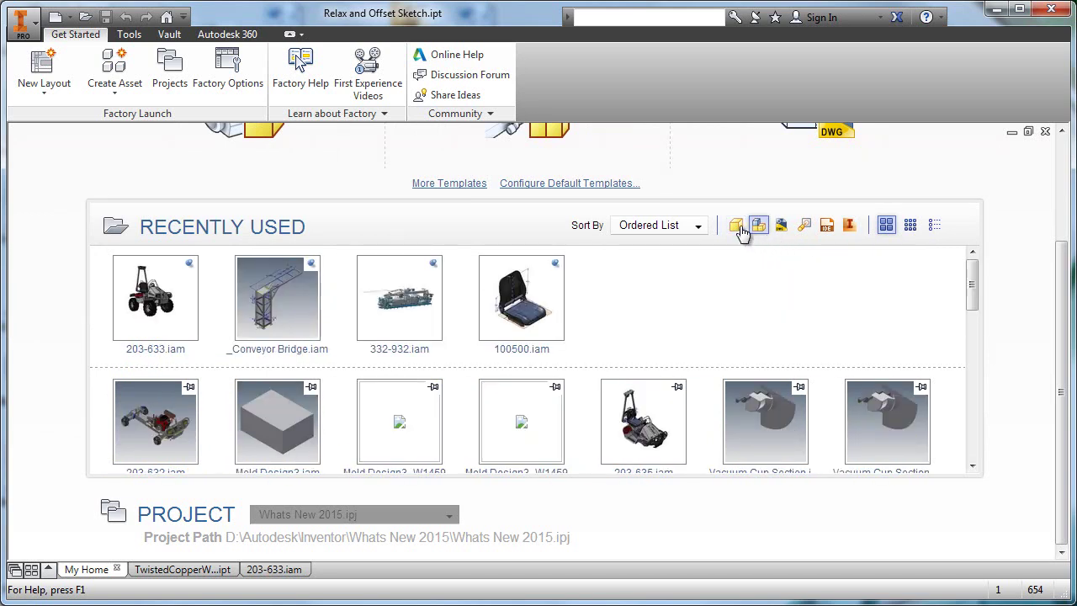
left_click(780, 226)
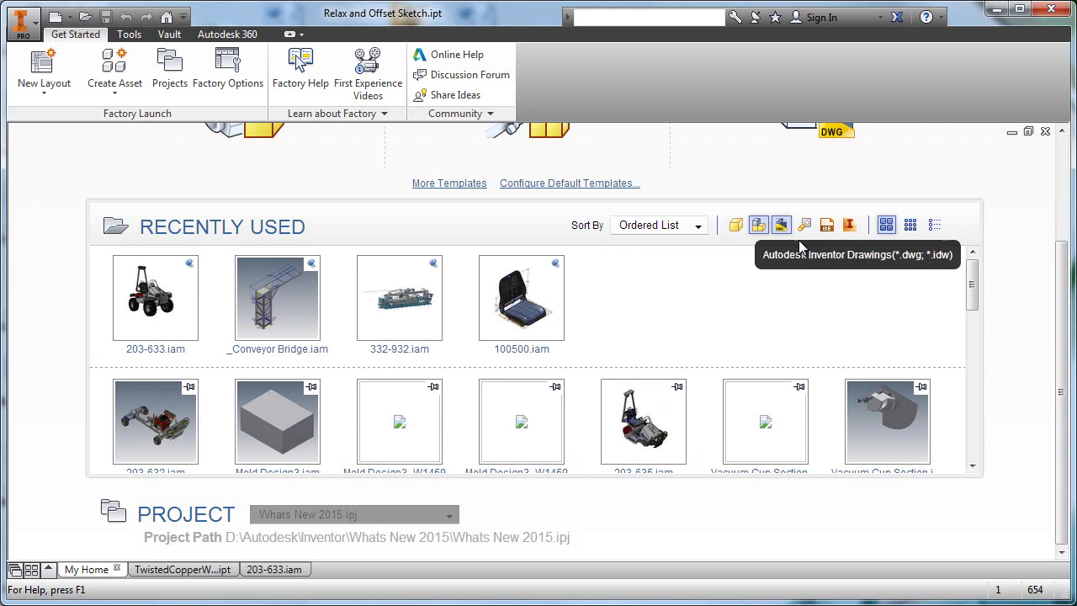
left_click(758, 226)
left_click(849, 225)
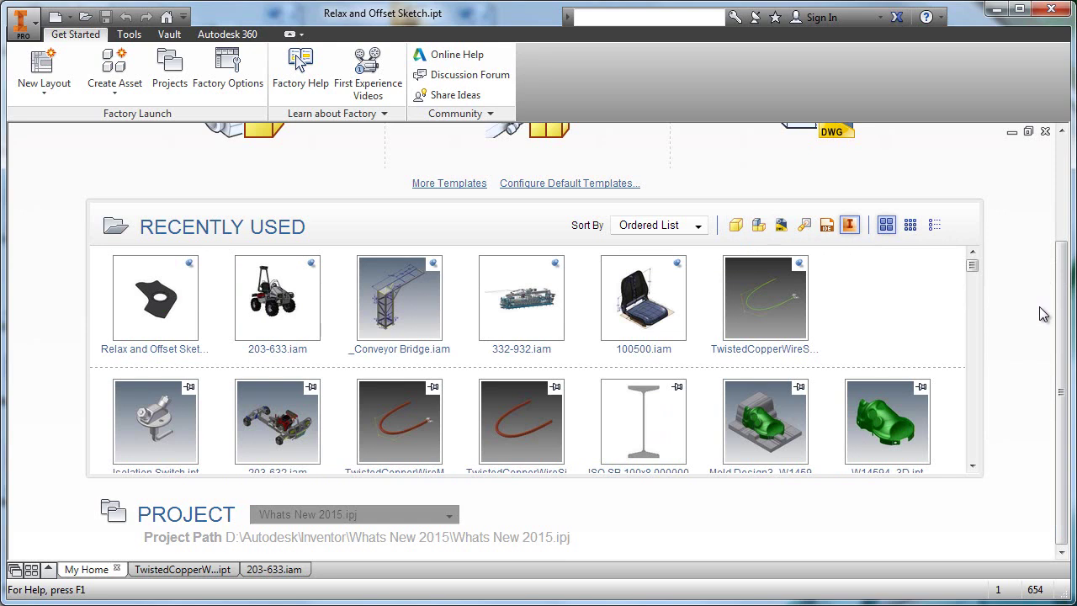
- Open Relax and Offset Sketch.ipt from the recently used files
mouse_move(1062, 299)
left_mouse_down()
mouse_move(1061, 254)
mouse_move(1062, 286)
left_mouse_up()
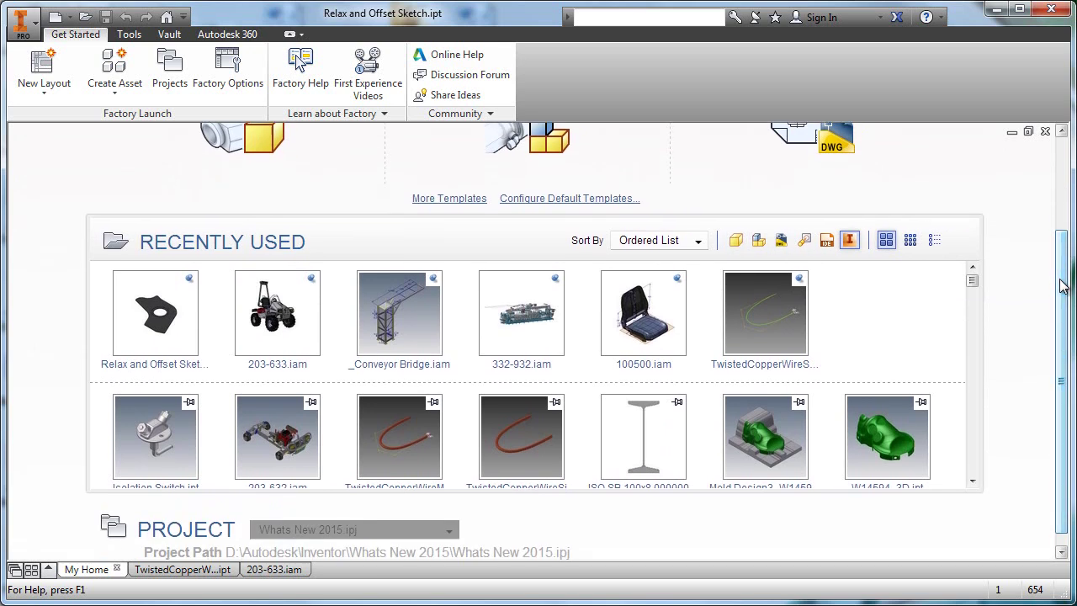
left_click(139, 305)
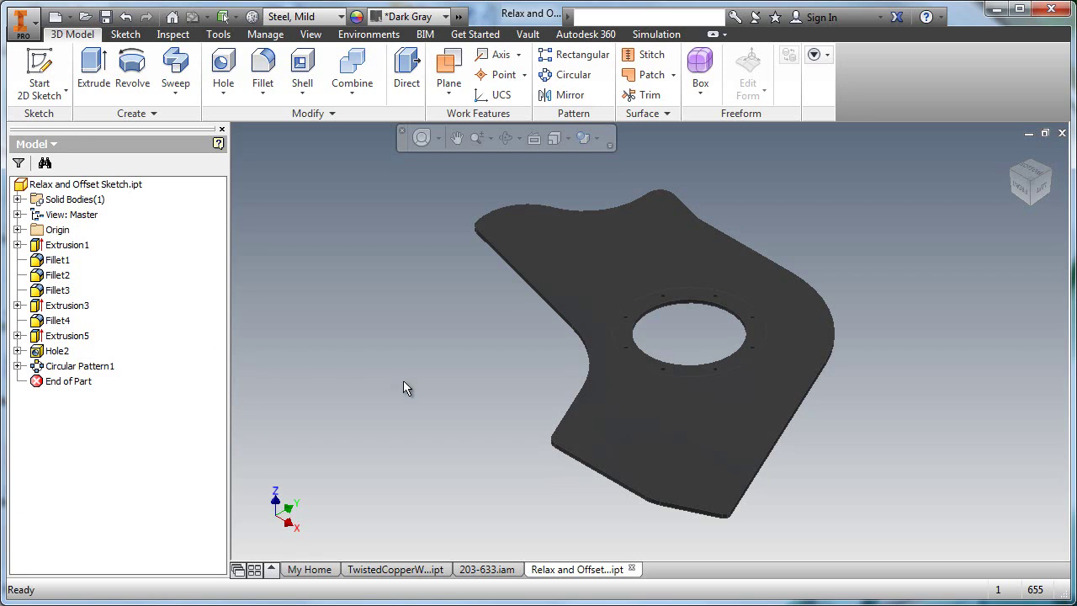
middle_click_drag(403, 380, 376, 403, "shift")
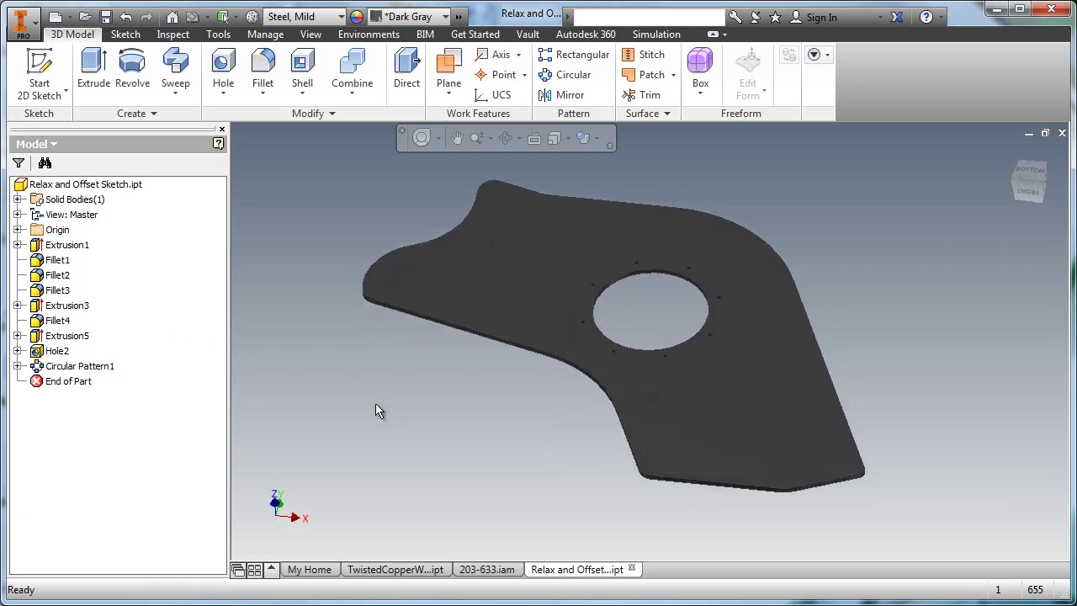
left_click(480, 313)
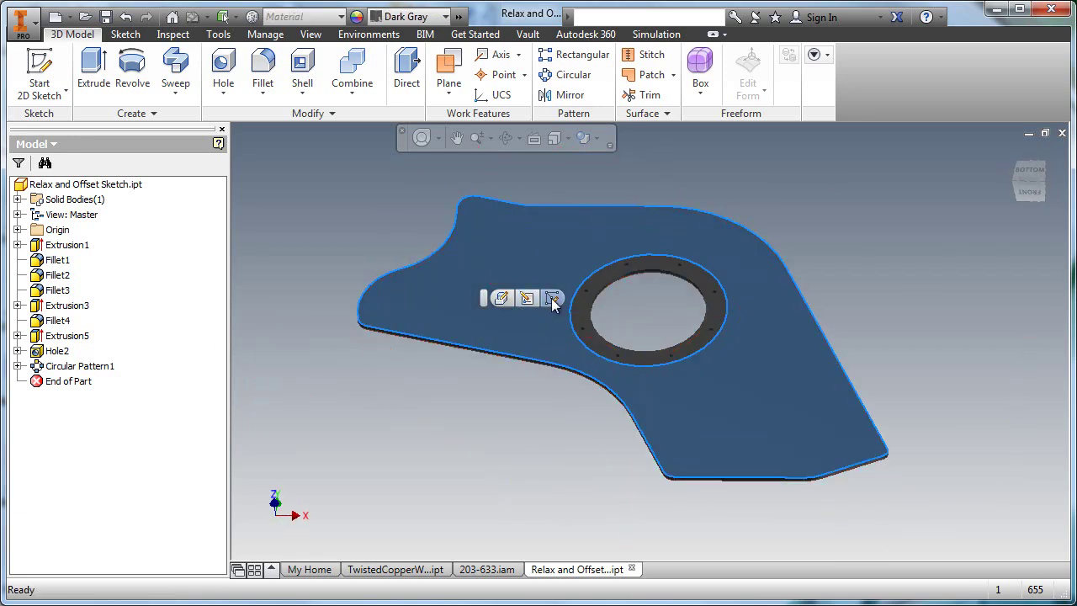
left_click(551, 299)
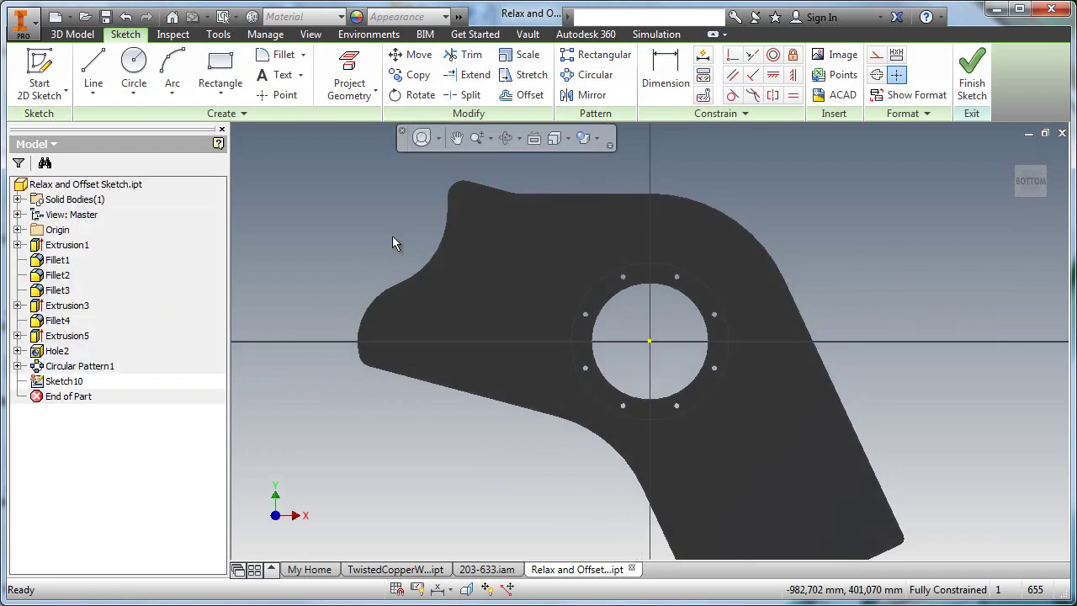
left_click(125, 18)
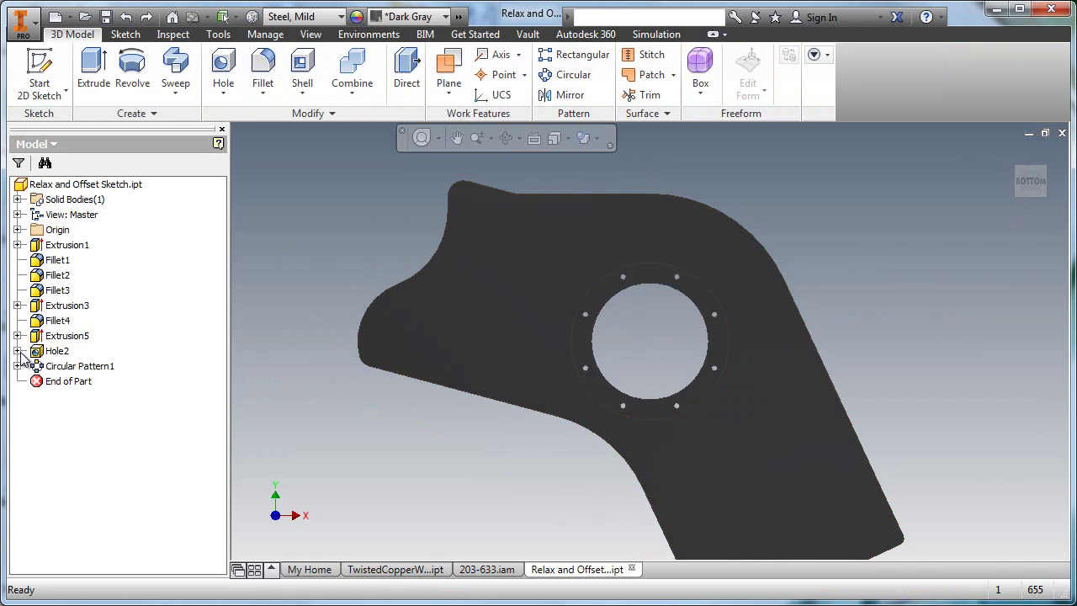
- Open Sketch1 of Extrusion1 for editing, with the whole dimensioned profile in view
left_click(18, 245)
double_click(80, 260)
scroll(817, 327, "down", 5)
mouse_move(816, 327)
middle_mouse_down()
mouse_move(618, 337)
mouse_move(692, 311)
middle_mouse_up()
scroll(621, 317, "up", 3)
scroll(758, 419, "up", 2)
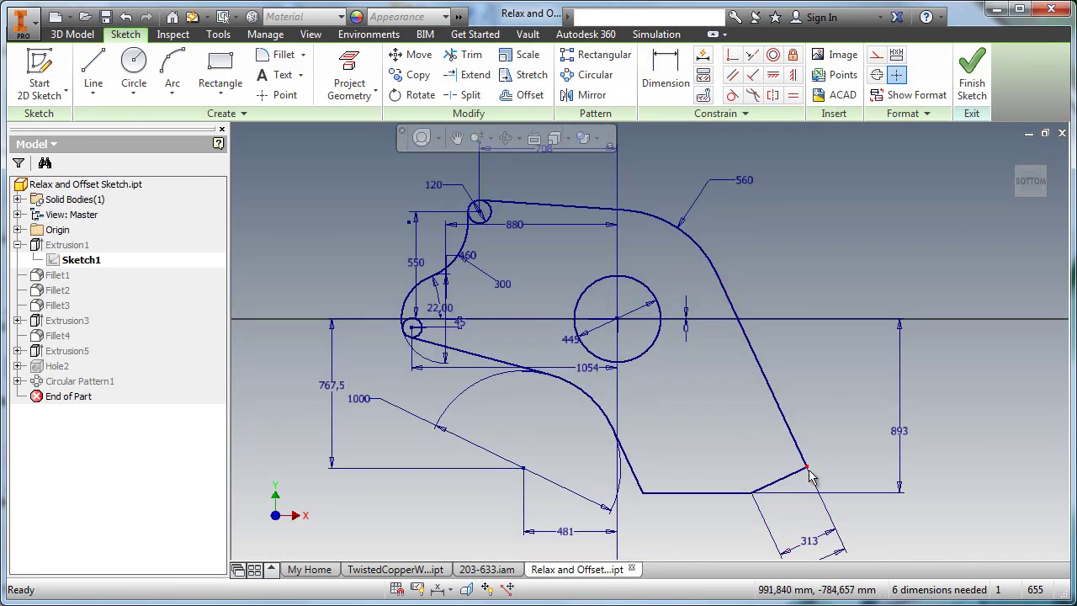
- Try to reshape the dimensioned profile by moving its lower-right corner and the adjoining edges
left_click_drag(806, 467, 770, 424)
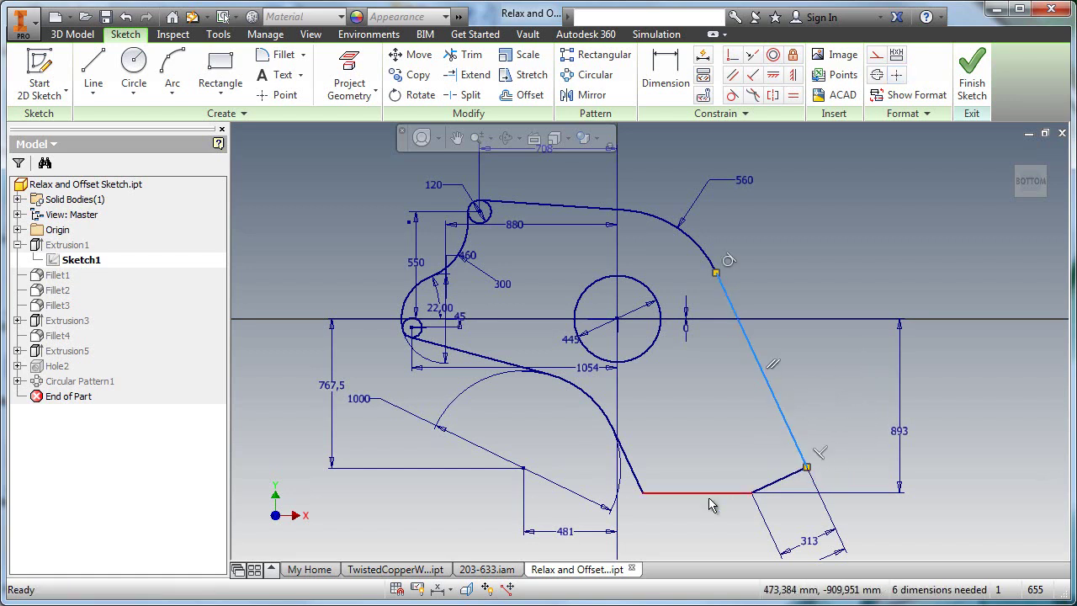
left_click_drag(712, 493, 735, 412)
left_click(735, 411)
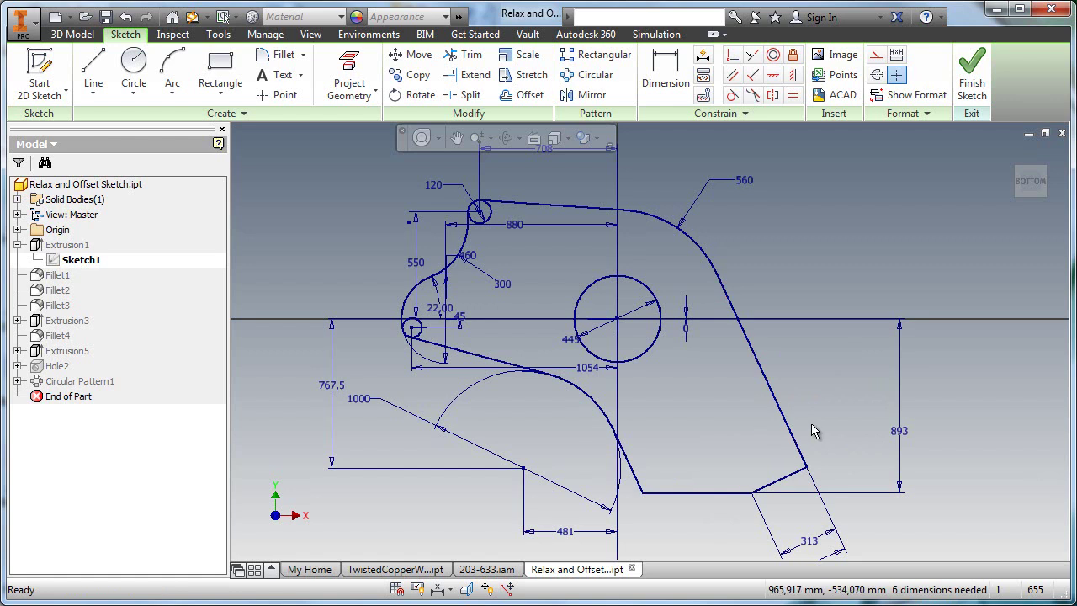
mouse_move(849, 414)
middle_mouse_down()
mouse_move(867, 356)
mouse_move(839, 358)
mouse_move(812, 380)
middle_mouse_up()
left_click_drag(812, 380, 827, 406)
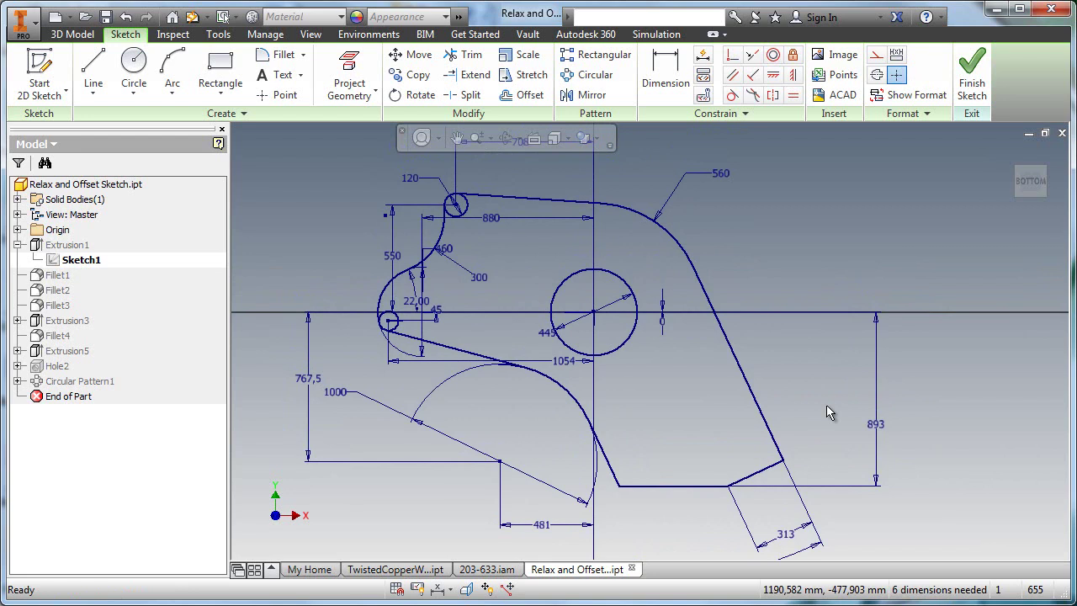
- With Relax Mode on, move the profile's lower-right corner outward until the short edge is about 792 mm long, and finish the sketch
middle_click_drag(805, 446, 796, 441)
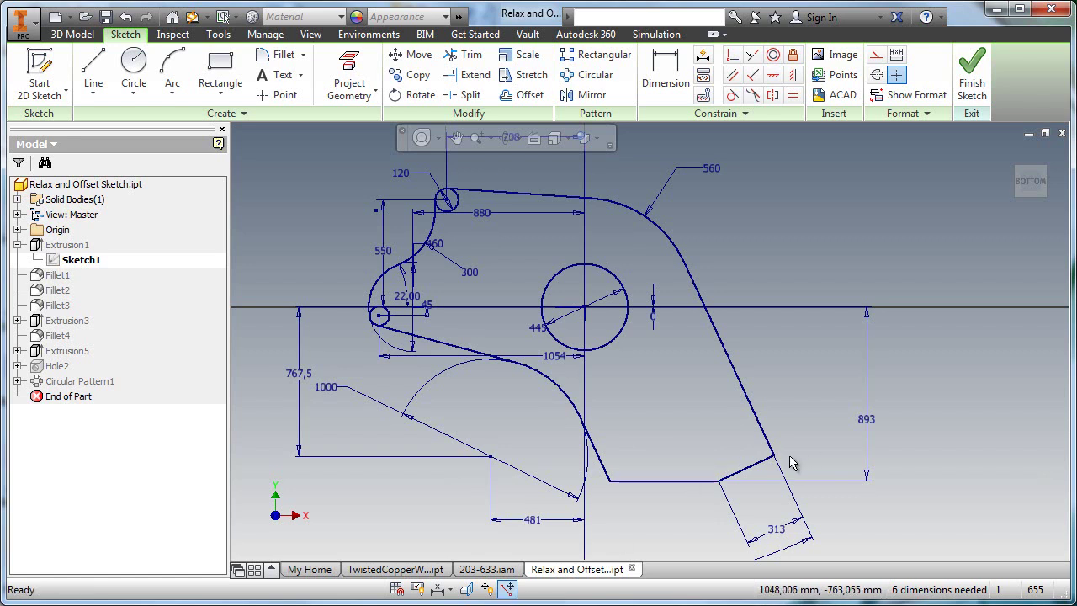
mouse_move(775, 458)
left_mouse_down()
mouse_move(781, 447)
mouse_move(755, 421)
mouse_move(717, 401)
mouse_move(732, 412)
mouse_move(799, 370)
mouse_move(792, 355)
mouse_move(831, 346)
mouse_move(845, 374)
mouse_move(866, 383)
mouse_move(926, 374)
mouse_move(830, 372)
left_mouse_up()
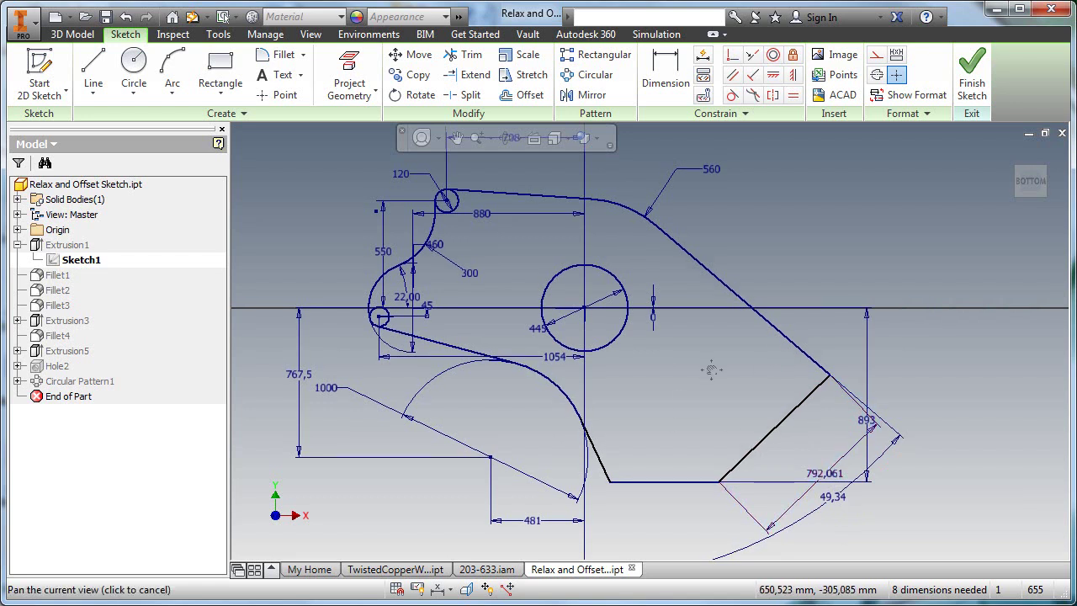
left_click(972, 76)
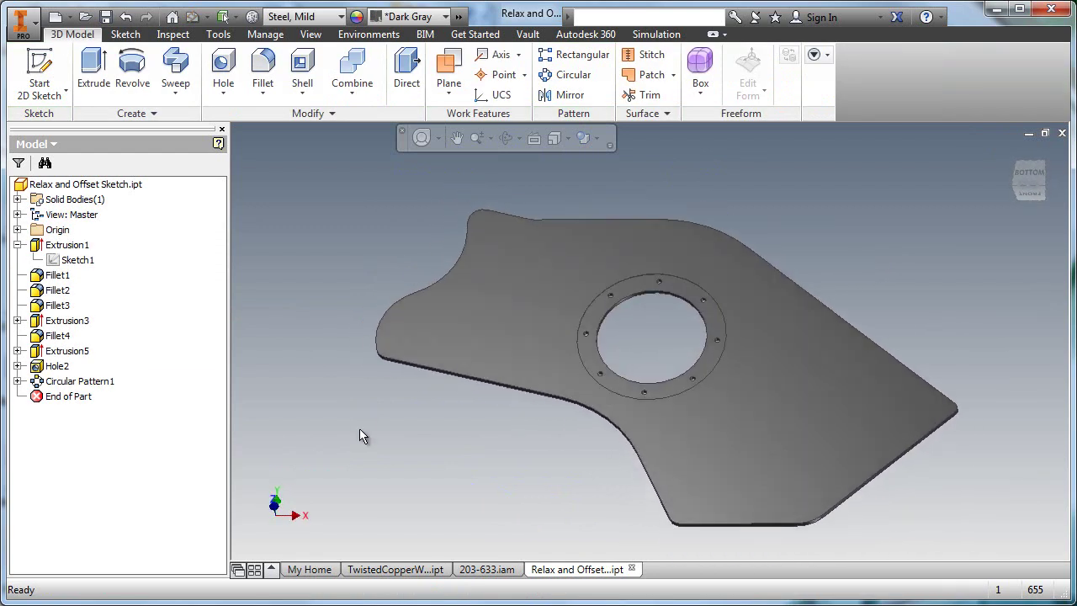
- Create a new sketch on the plate's large flat face and project the face's edges into it
left_click(538, 295)
key("s")
right_click(376, 209)
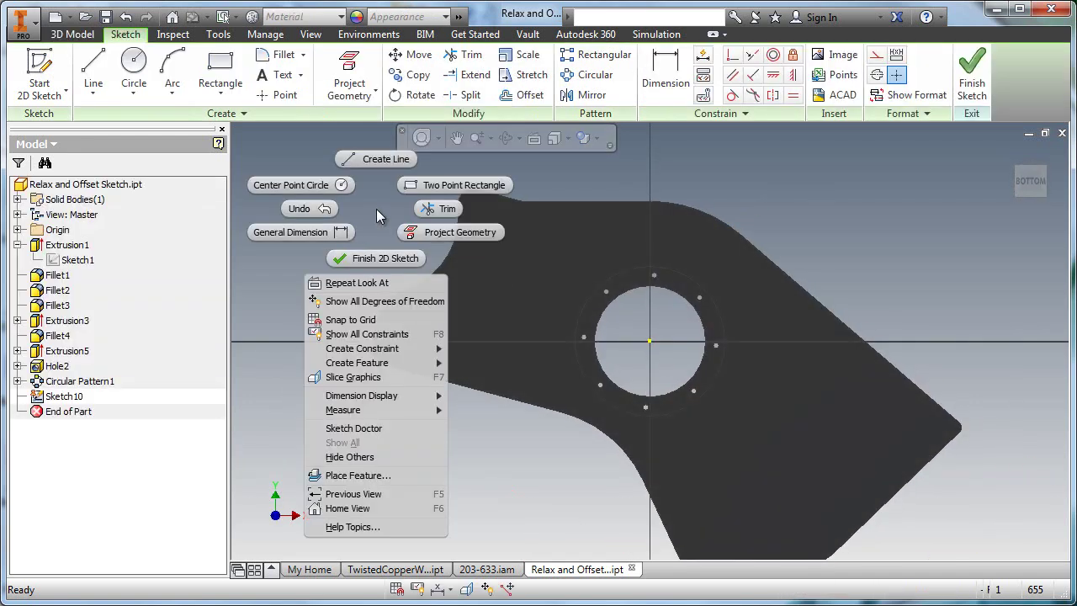
left_click(433, 231)
left_click(496, 235)
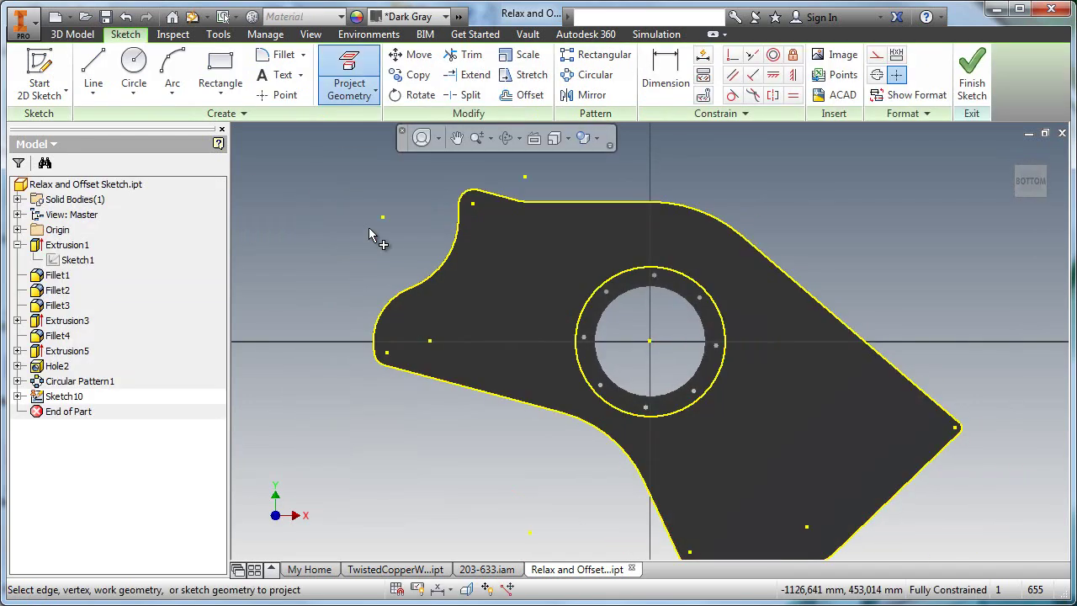
left_click(529, 94)
left_click(464, 203)
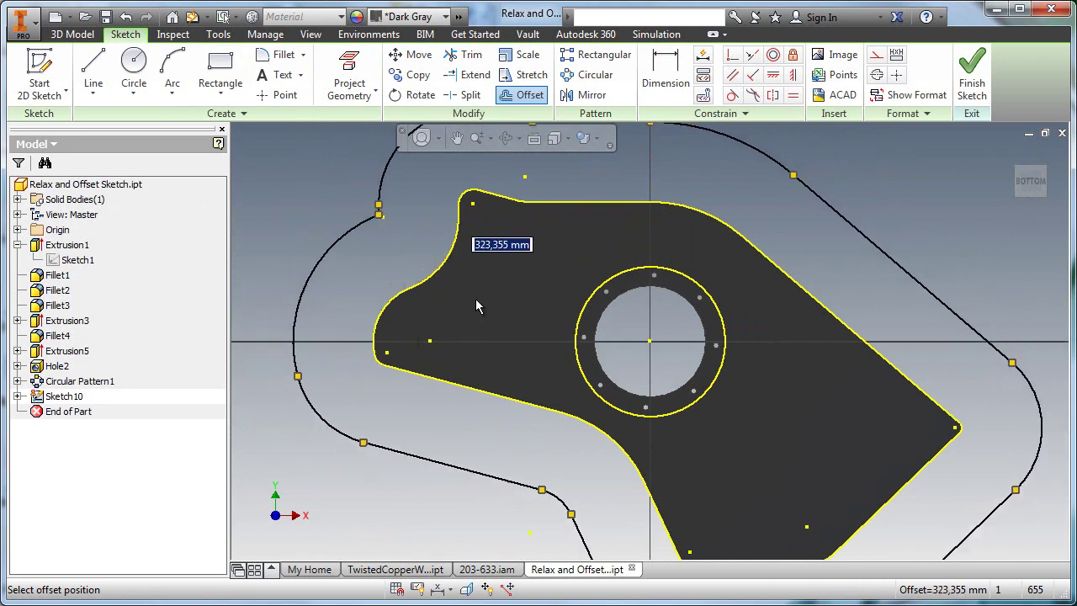
key("Escape")
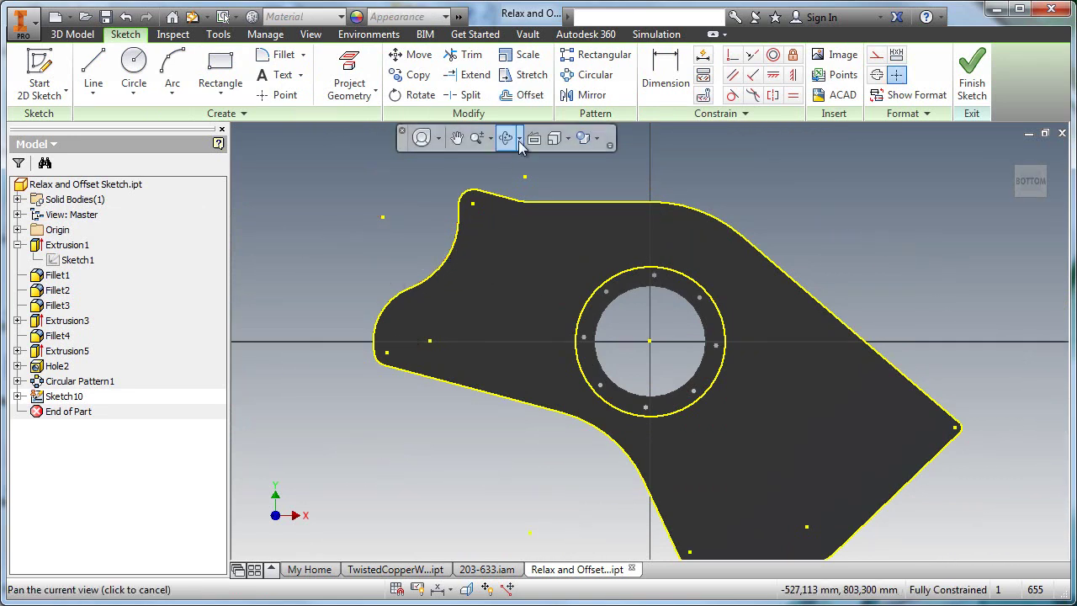
- Offset the plate's projected outer outline inward by 100 mm, previewing how the loop adapts at several distances before fixing it
left_click(523, 94)
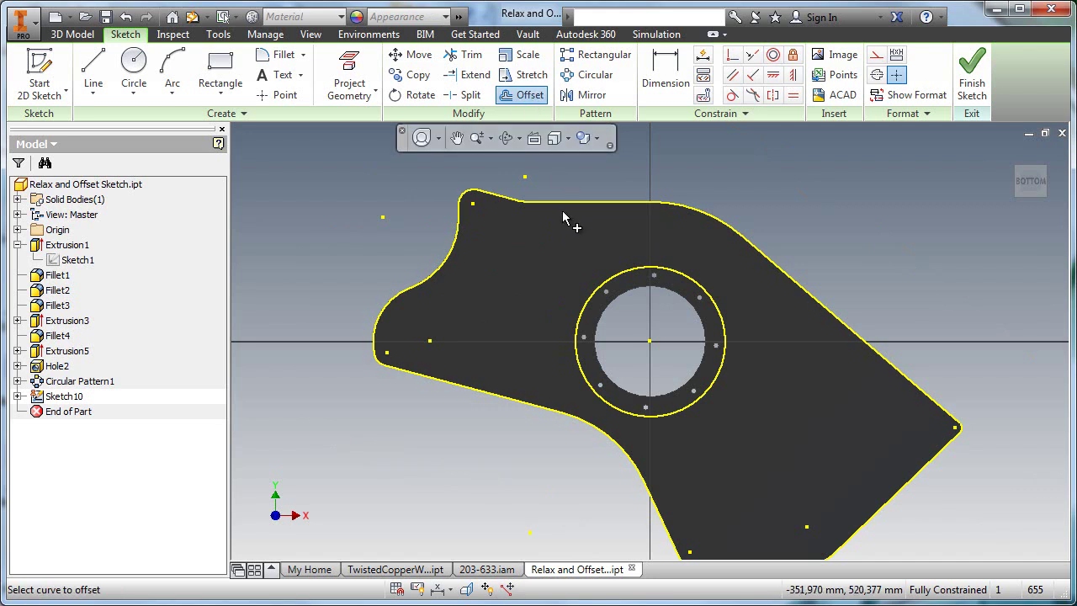
left_click(487, 197)
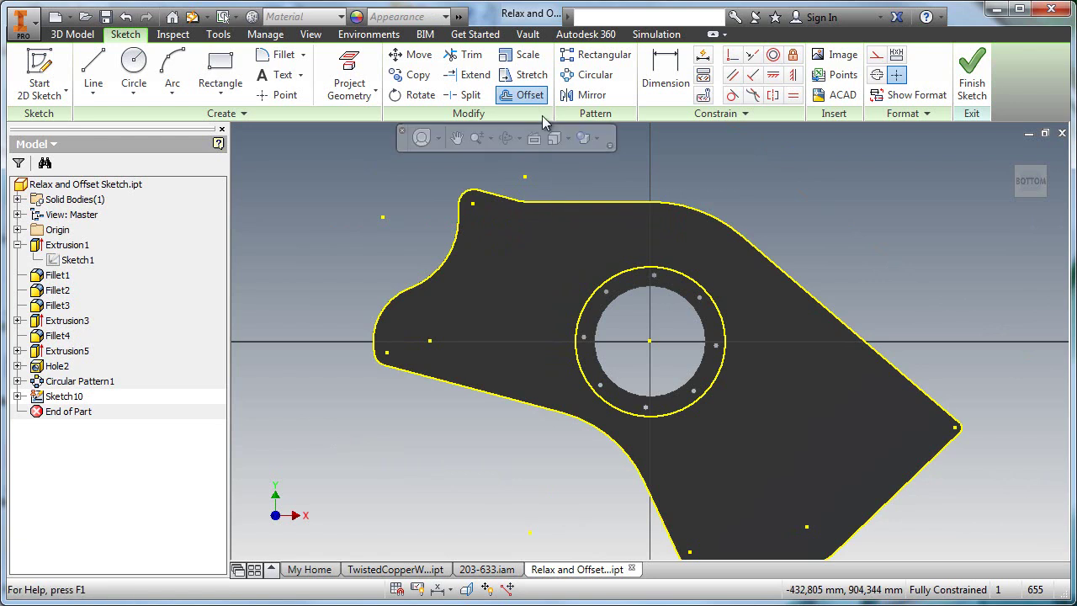
left_click(562, 204)
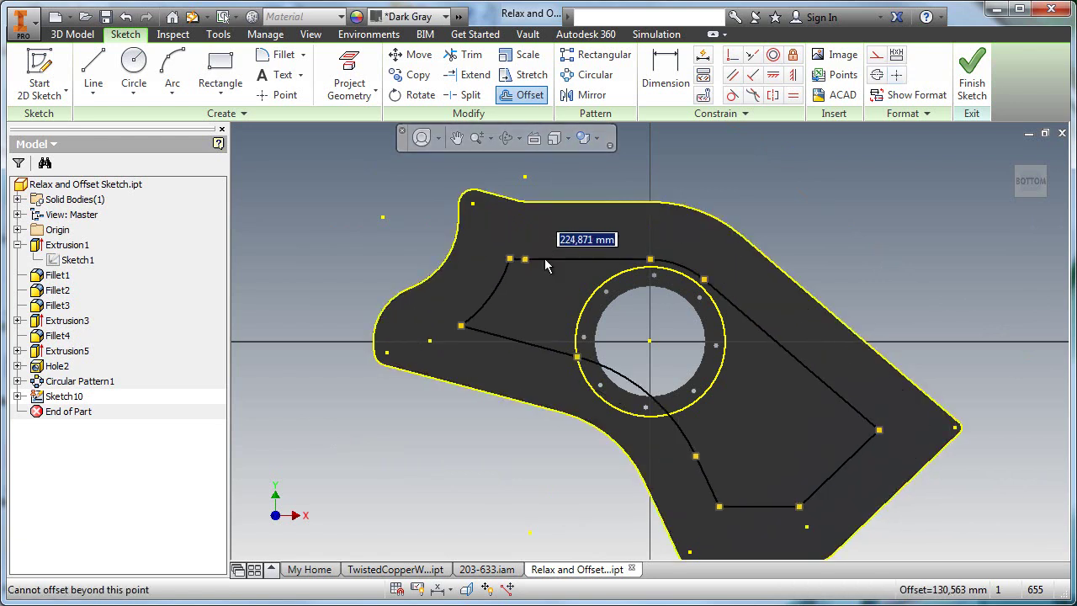
middle_click_drag(489, 237, 532, 315)
scroll(532, 315, "up", 5)
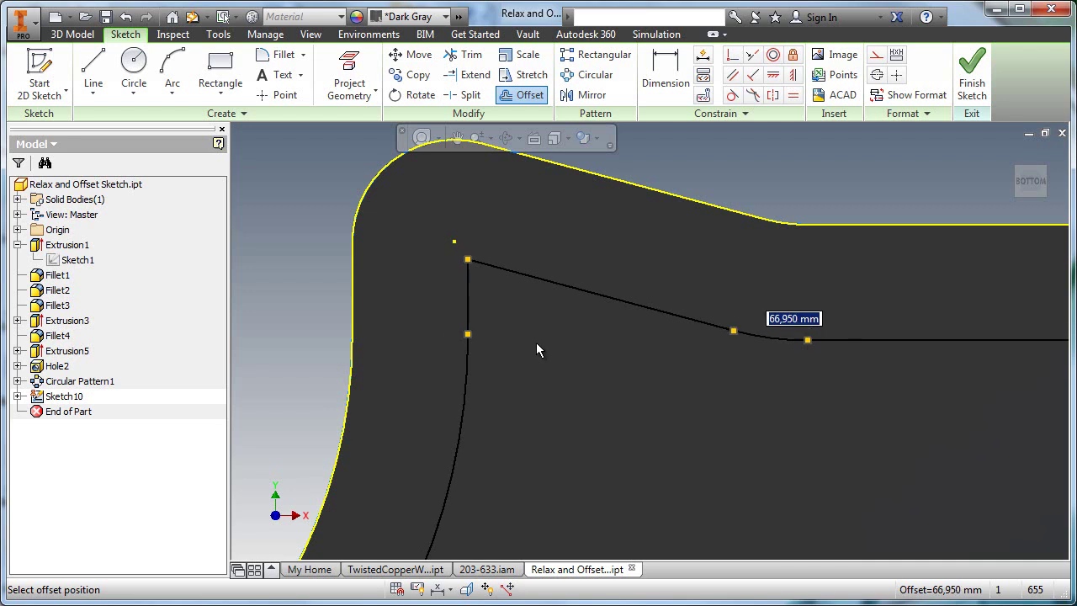
scroll(536, 301, "down", 4)
middle_click_drag(559, 340, 480, 209)
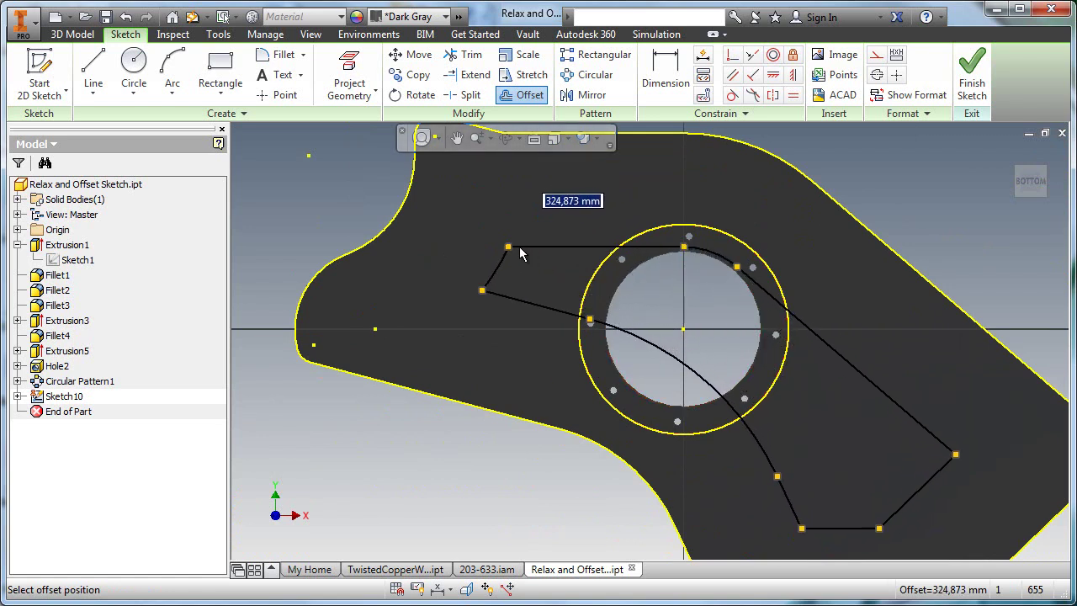
mouse_move(516, 268)
middle_mouse_down()
mouse_move(522, 304)
mouse_move(493, 243)
mouse_move(505, 261)
middle_mouse_up()
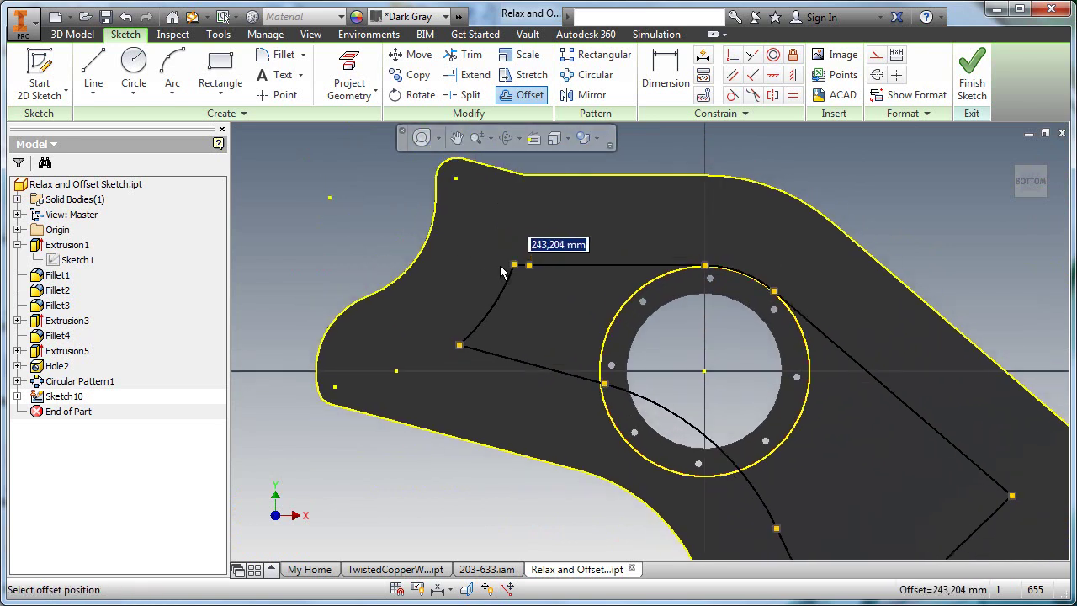
middle_click_drag(475, 241, 524, 308)
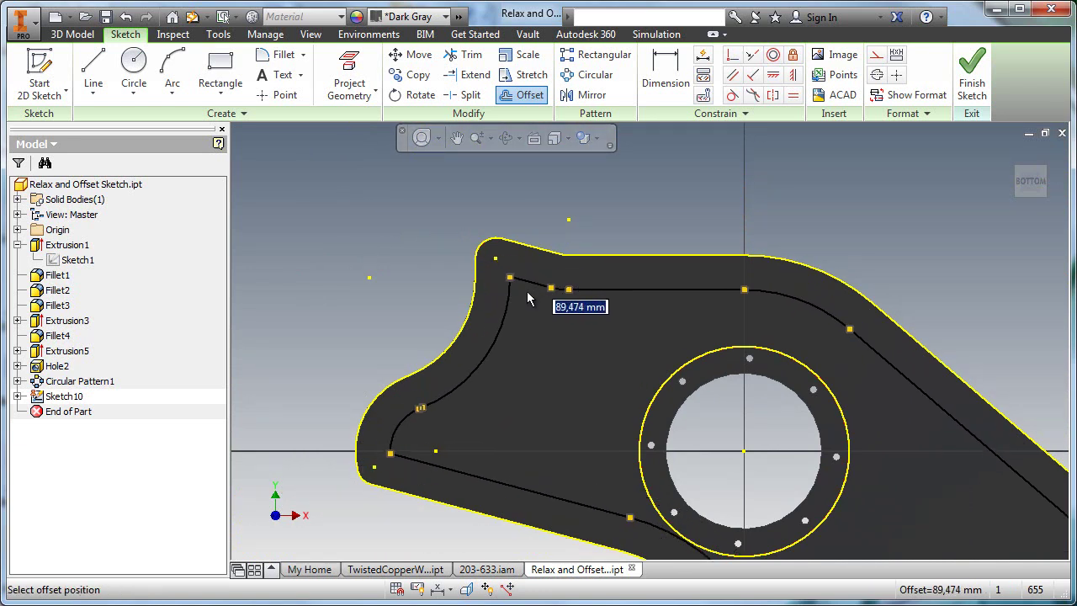
type("100")
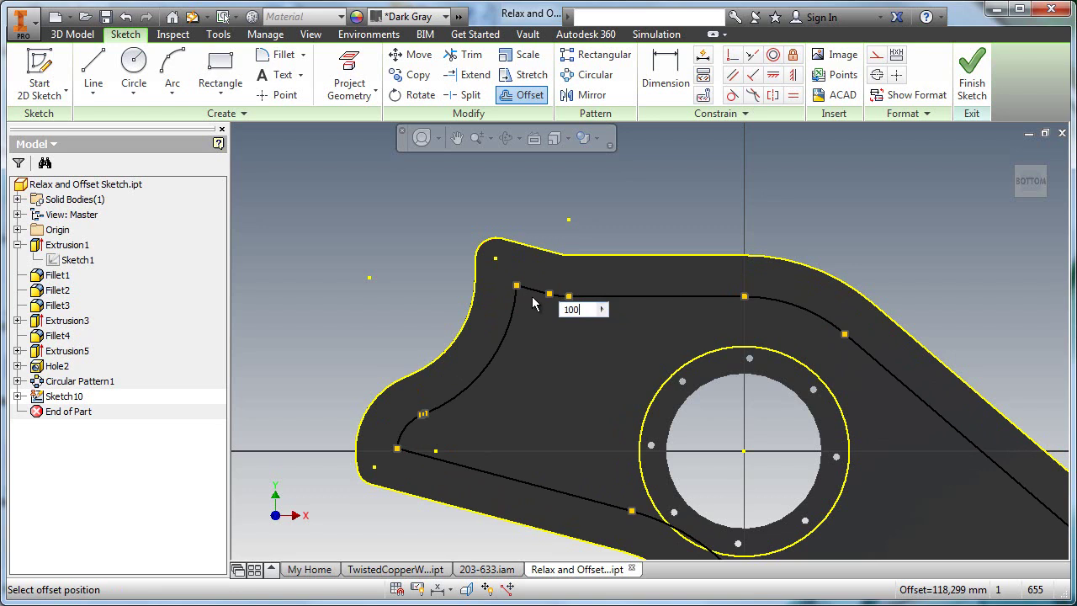
key("Return")
- Extrude the border region between the plate's outer outline and the inner offset loop
mouse_move(385, 265)
middle_mouse_down()
mouse_move(320, 208)
mouse_move(375, 224)
middle_mouse_up()
scroll(402, 247, "up", 3)
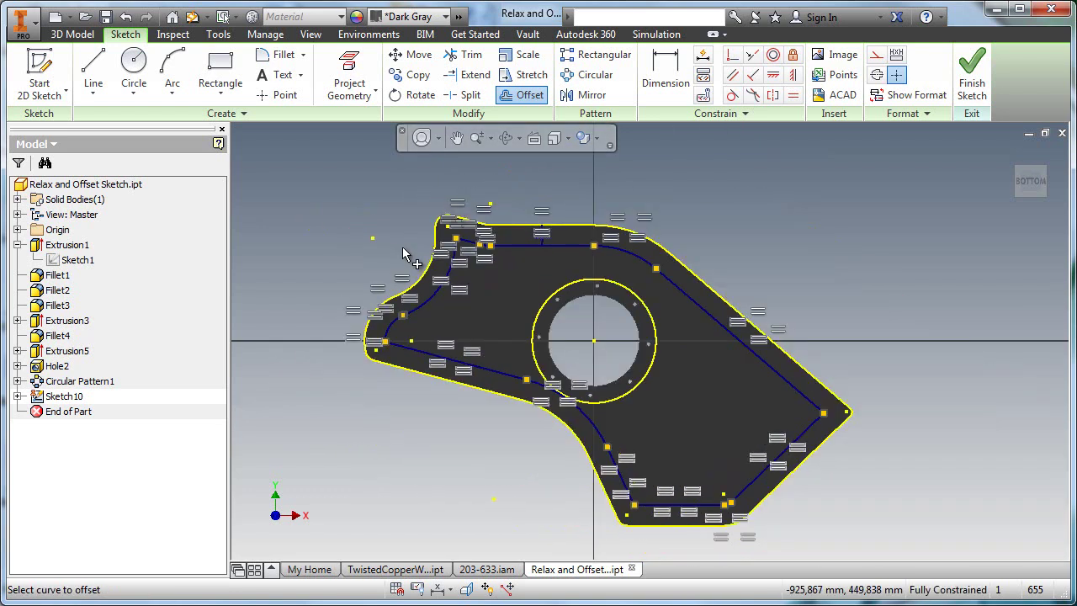
key("e")
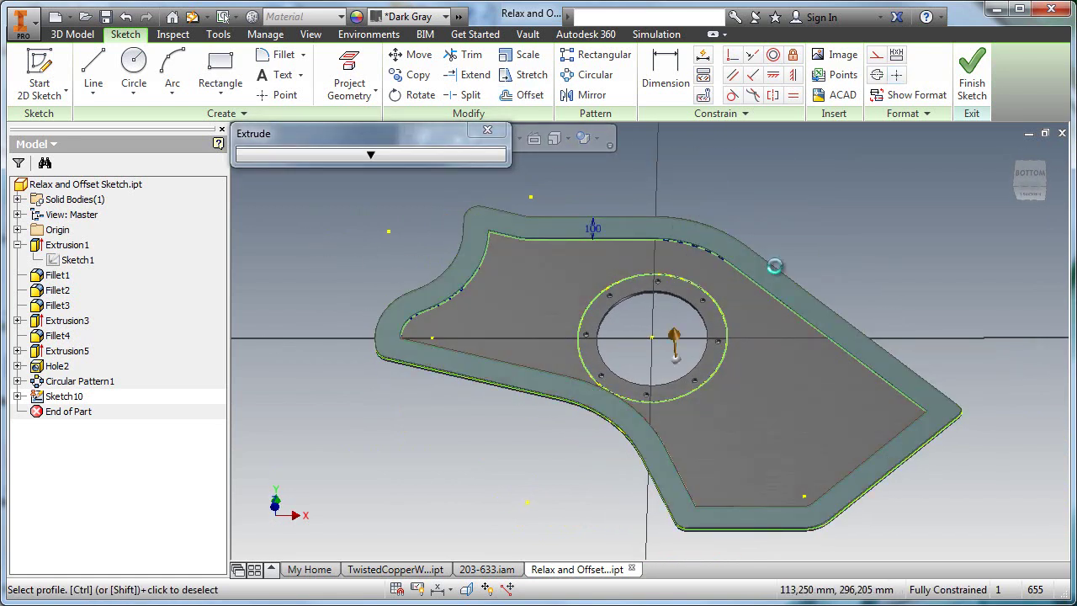
left_click(683, 279)
middle_click_drag(835, 333, 827, 328)
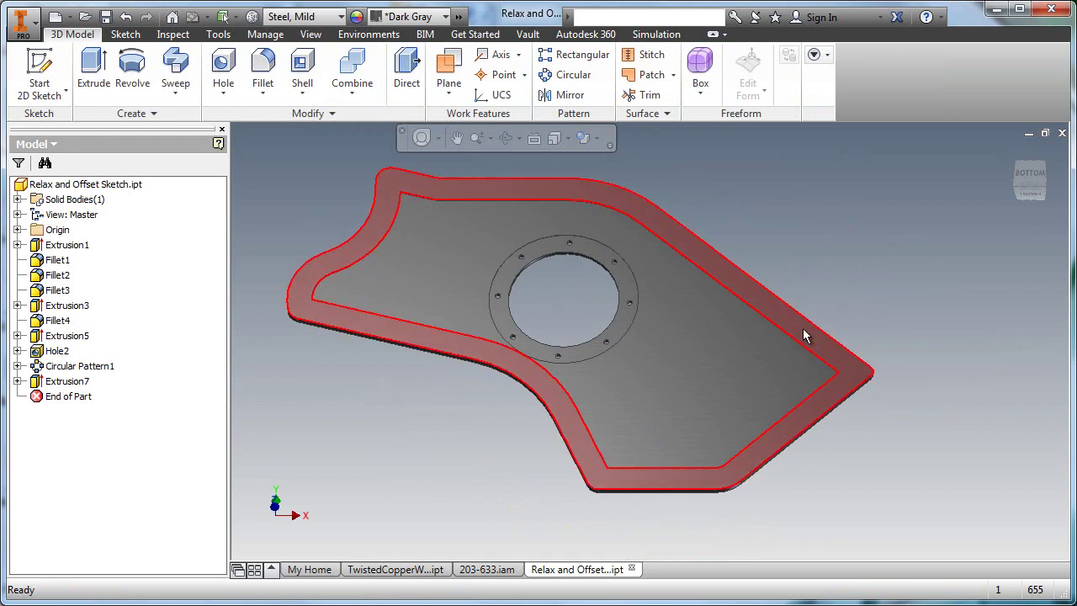
- Create a new sketch on the extruded border face and project the face's inner and outer edges into it
left_click(803, 332)
left_click(874, 317)
right_click(872, 235)
left_click(897, 271)
left_click(874, 299)
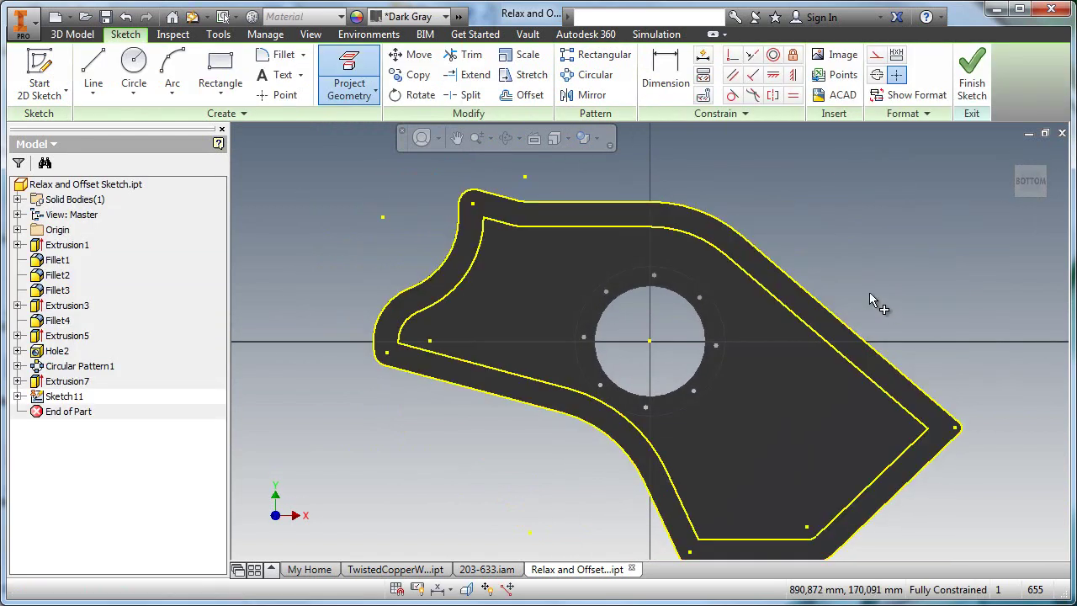
- Offset the border's outer outline 50 mm inward as a constrained closed loop and finish the sketch
middle_click_drag(873, 297, 803, 231)
key("o")
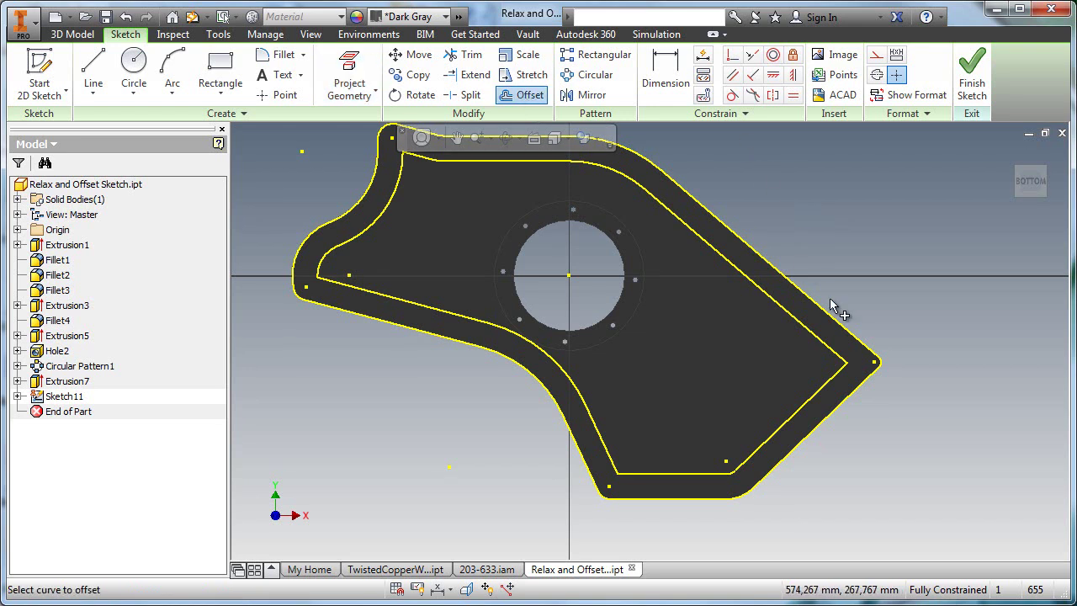
left_click(839, 320)
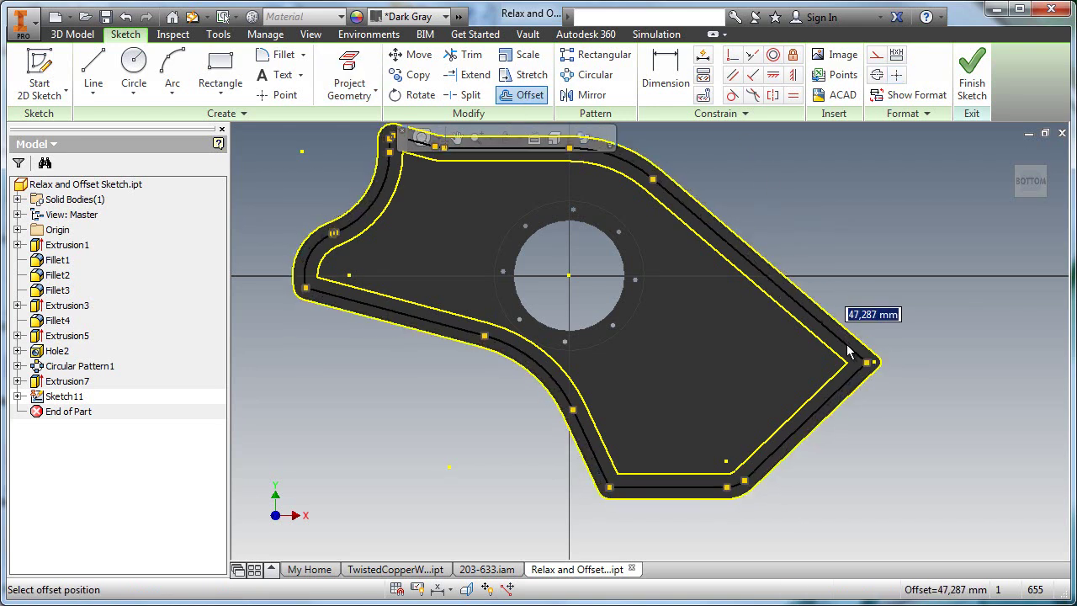
left_click(850, 353)
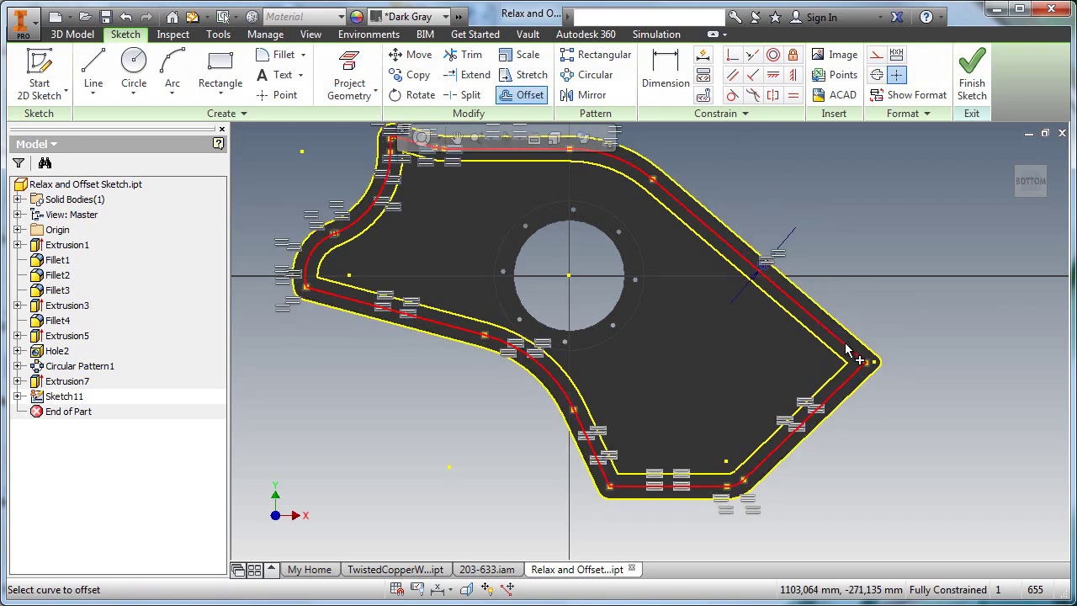
right_click(862, 237)
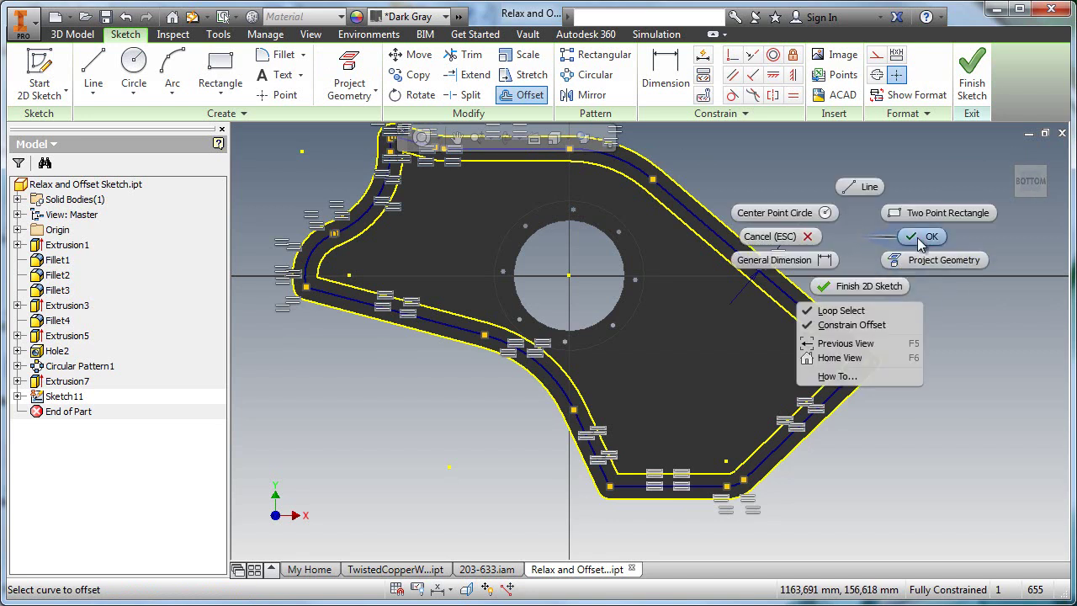
left_click(921, 239)
scroll(878, 337, "up", 5)
middle_click_drag(876, 399, 807, 469)
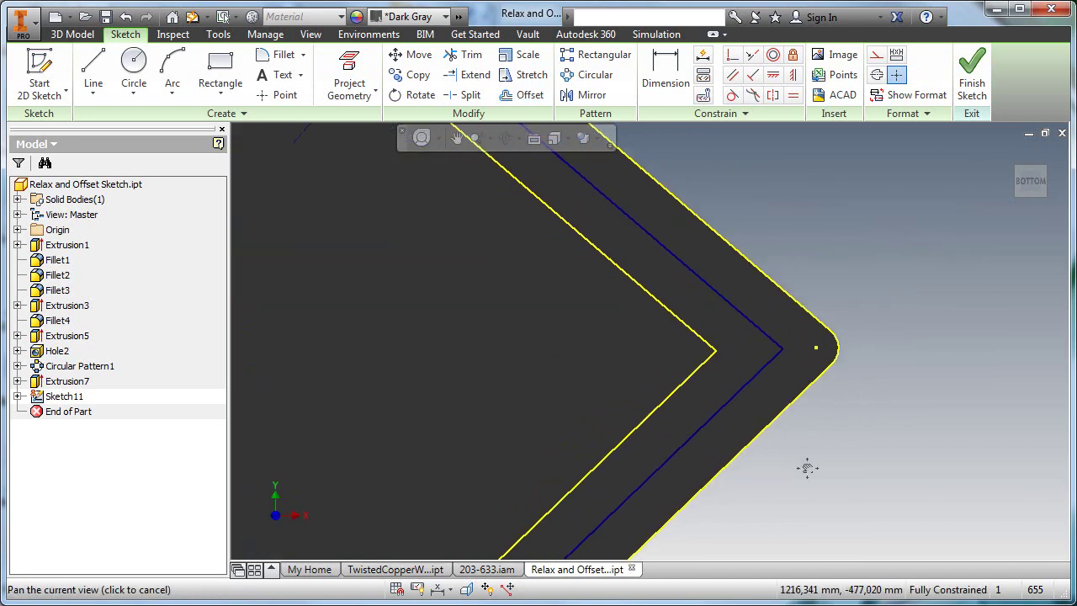
left_click(971, 82)
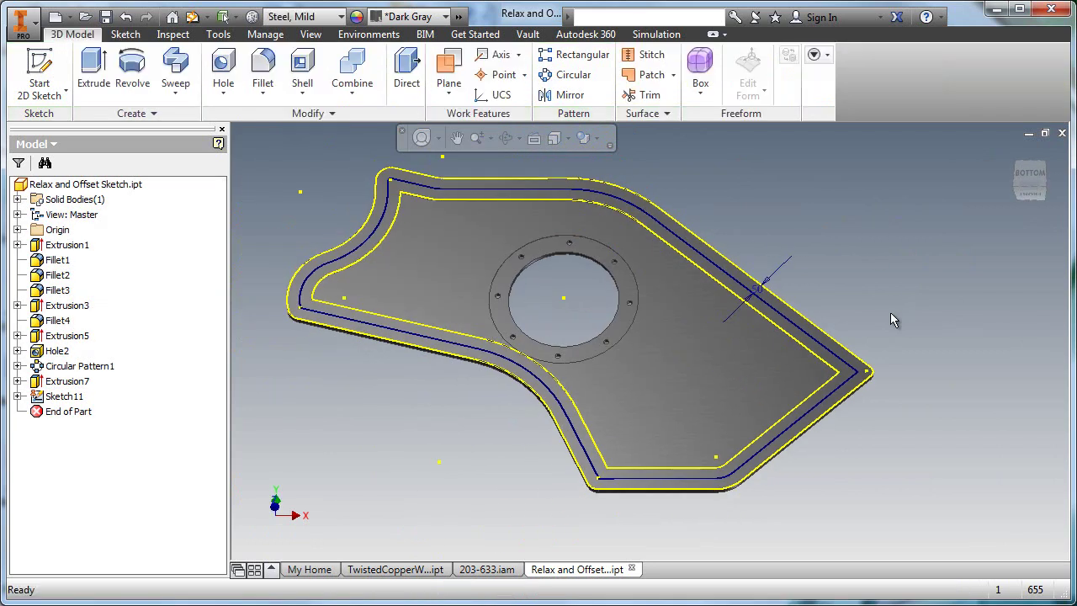
- Place a 30 mm Through All hole from the sketch, centred on the offset loop's far-right corner
right_click(893, 319)
left_click(894, 364)
scroll(856, 383, "up", 5)
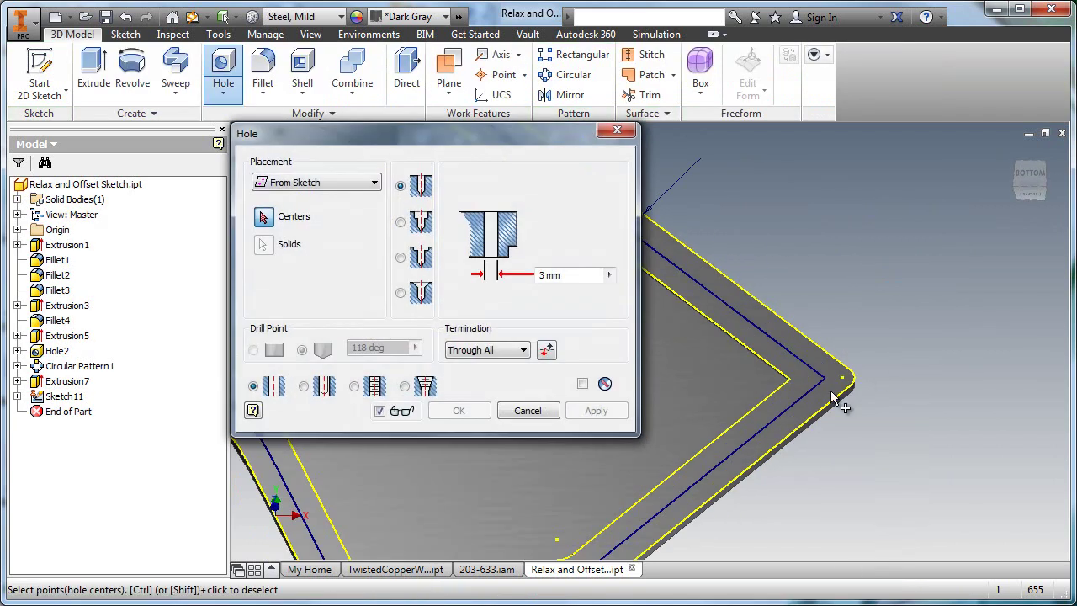
left_click(841, 379)
left_click(574, 276)
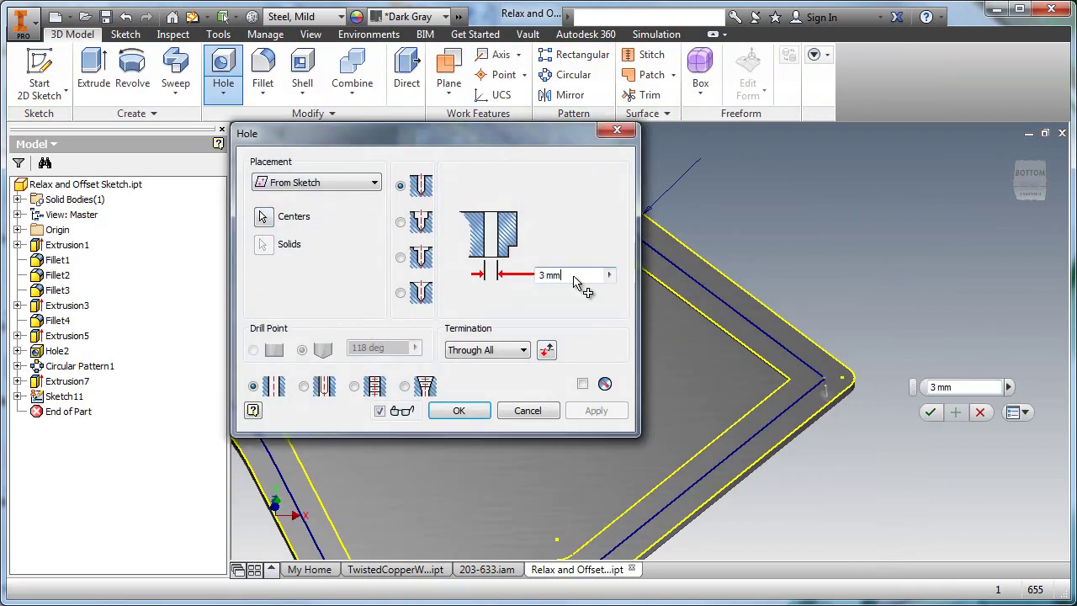
type("3")
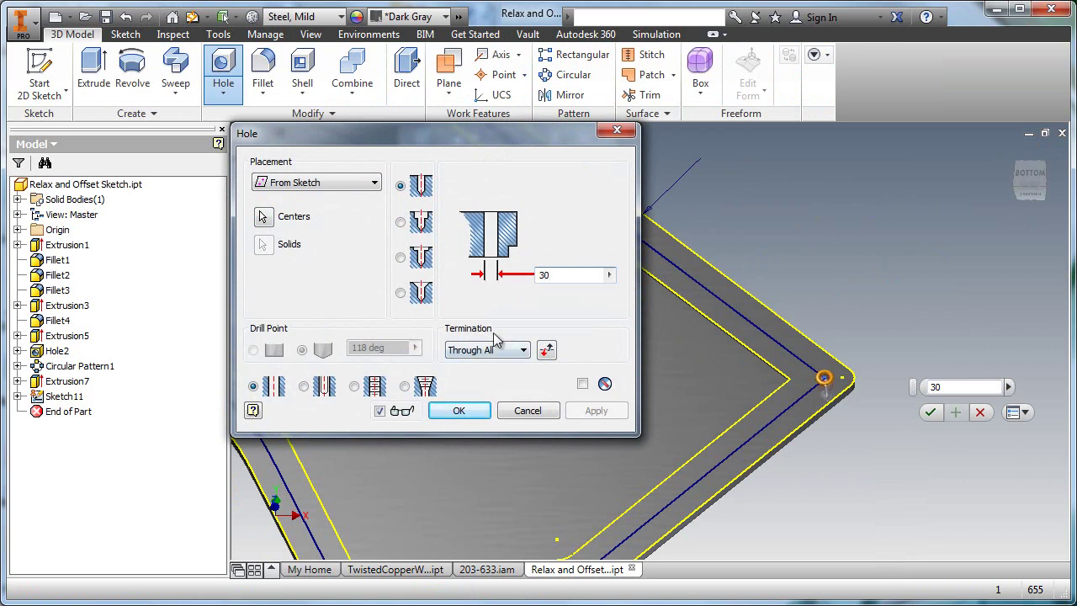
type("0")
left_click(459, 410)
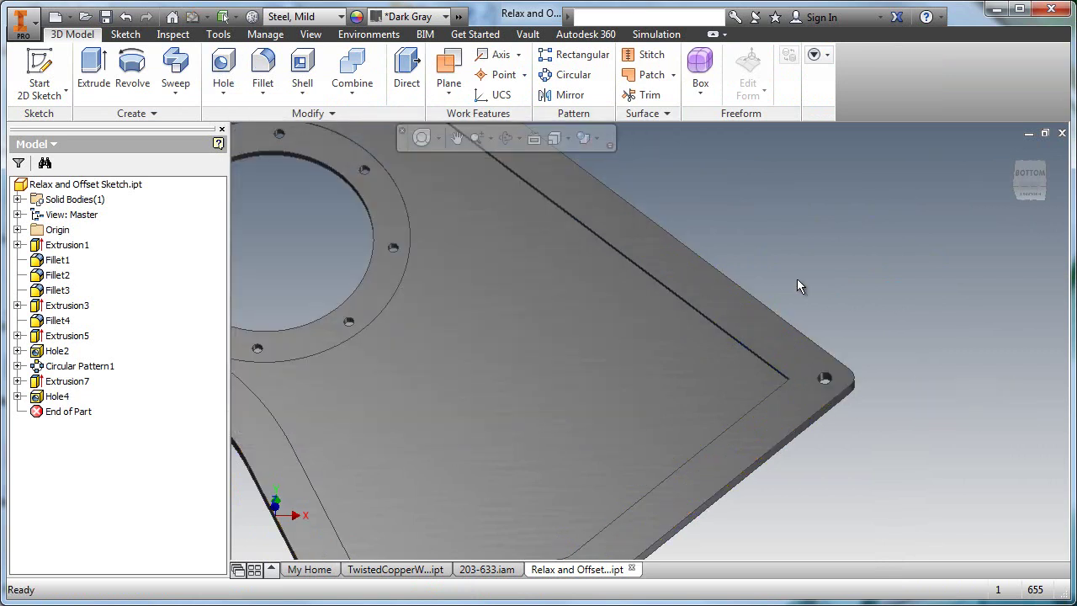
- Turn on the visibility of Sketch11 under the Hole4 feature
left_click(17, 396)
right_click(57, 411)
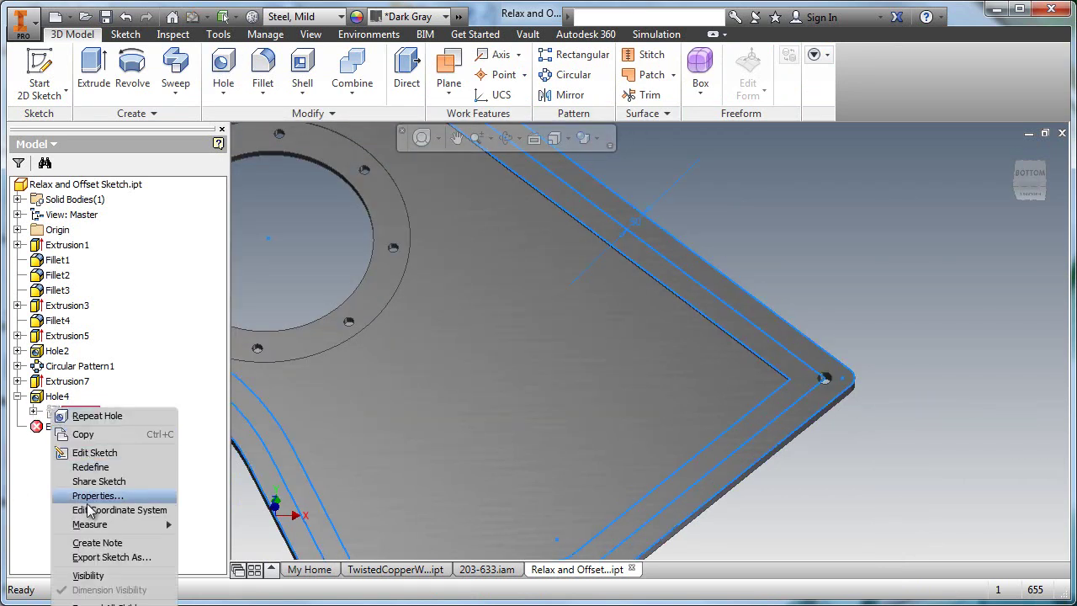
left_click(93, 577)
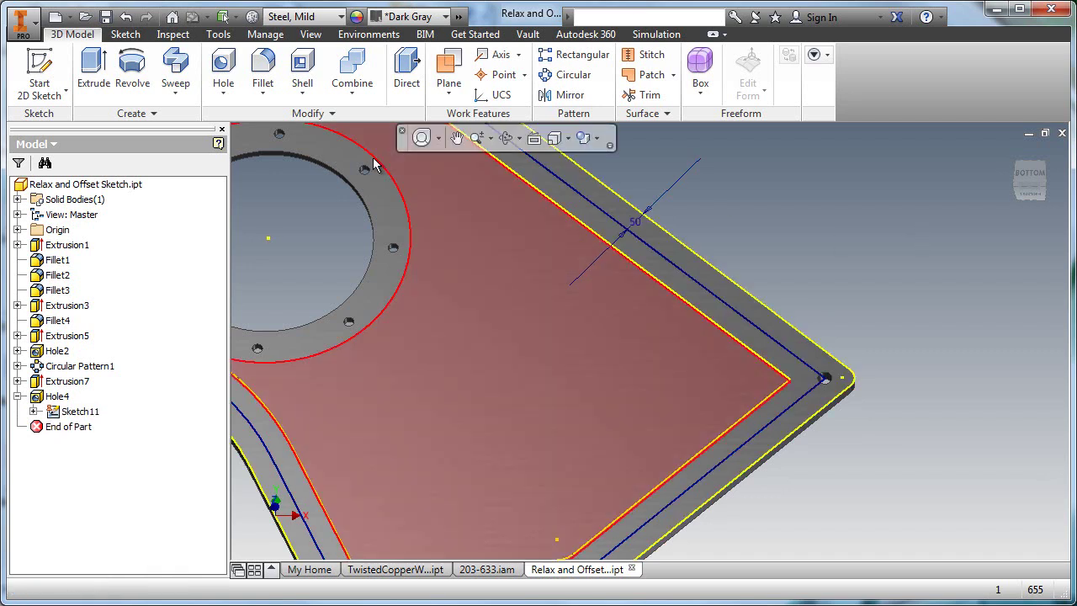
- Start a Rectangular Pattern of the corner hole, using the 50 mm offset loop as the Direction 1 path
left_click(573, 54)
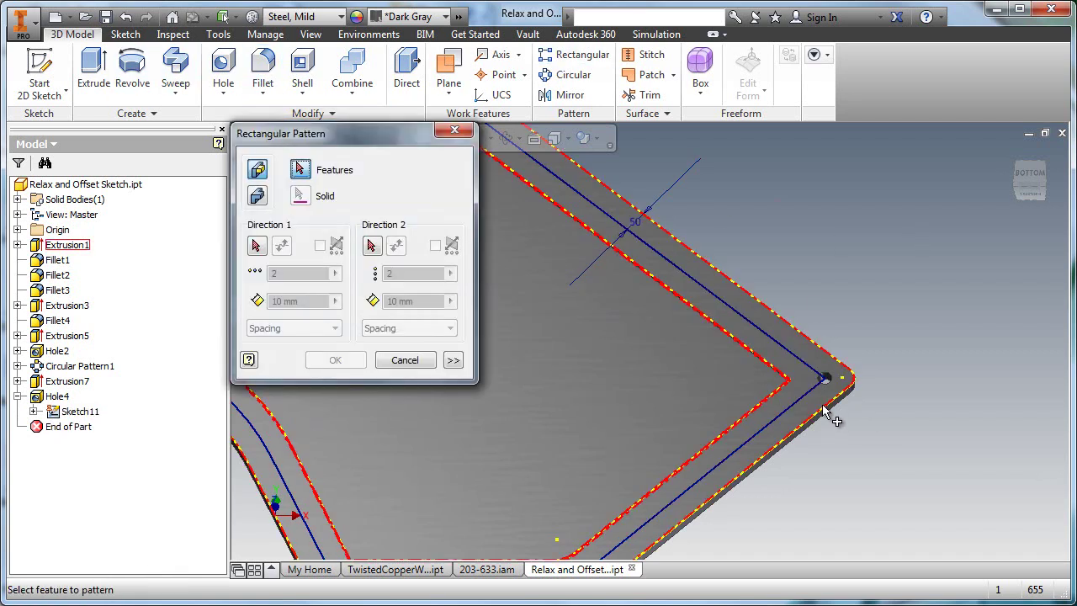
left_click(825, 381)
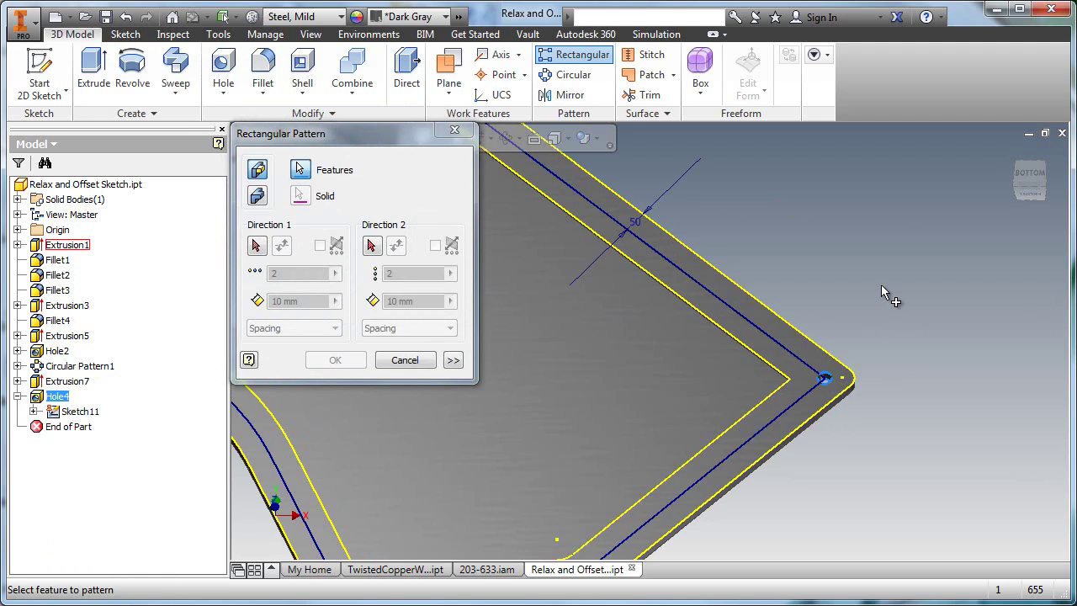
middle_click_drag(880, 314, 875, 220)
left_click(257, 246)
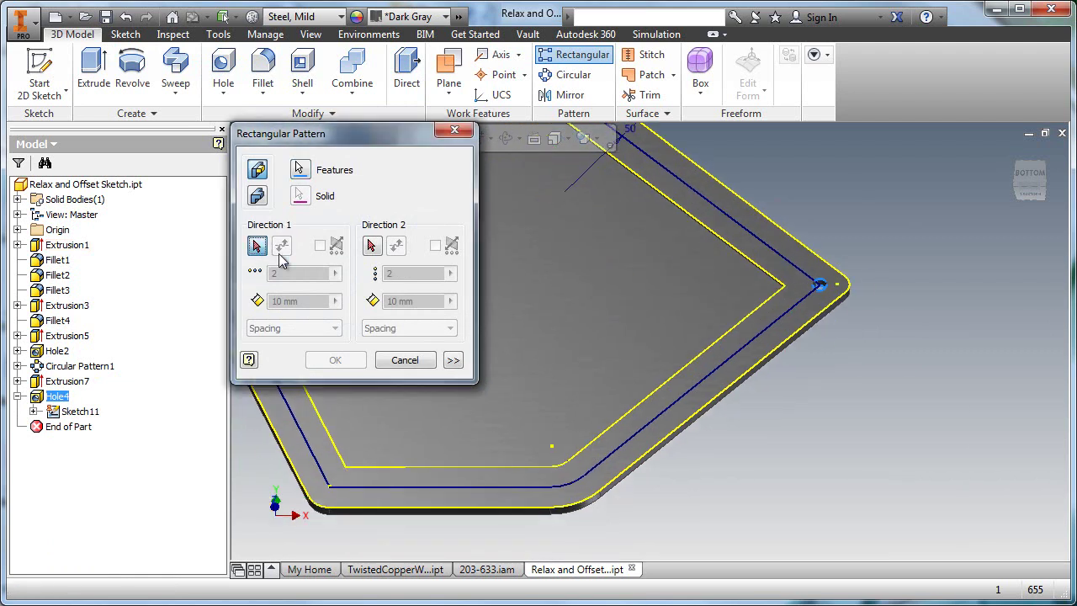
left_click(791, 306)
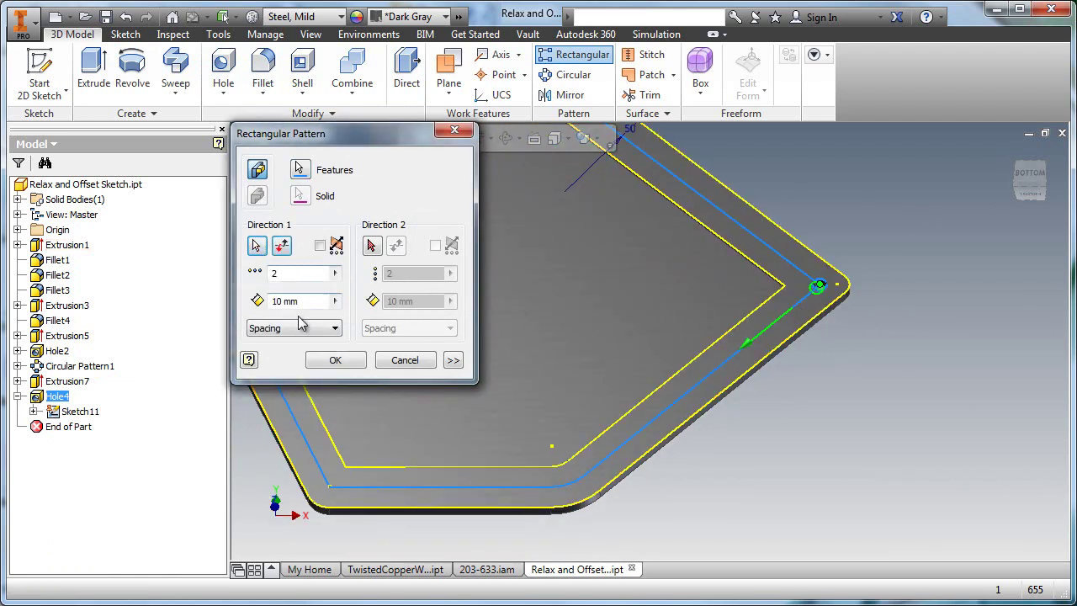
- Set the start point of the pattern's Direction 1 path to the centre of the corner hole
left_click(452, 360)
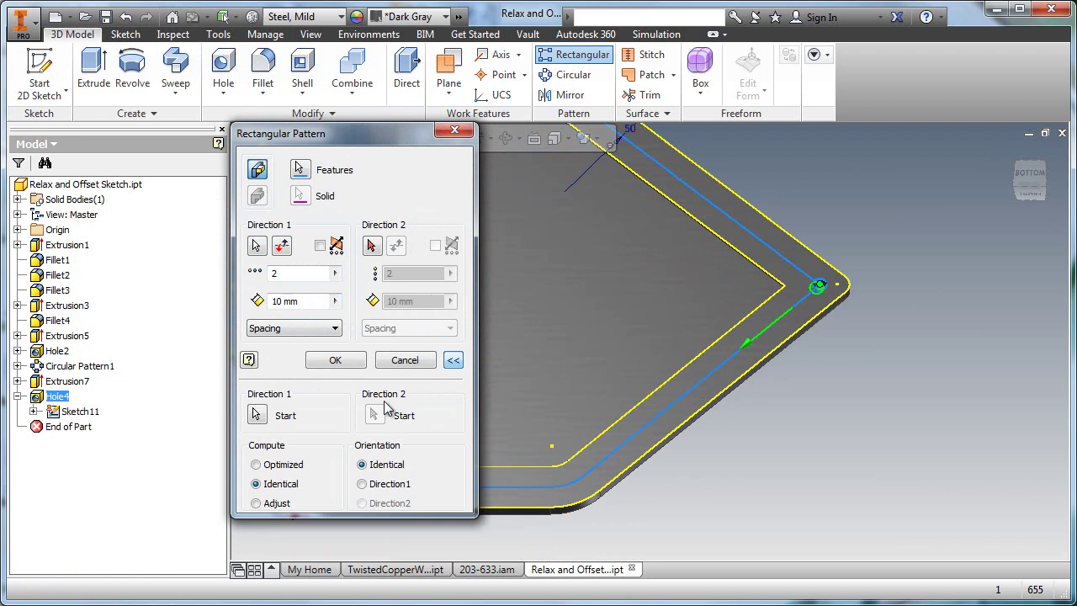
left_click(257, 414)
scroll(821, 286, "up", 5)
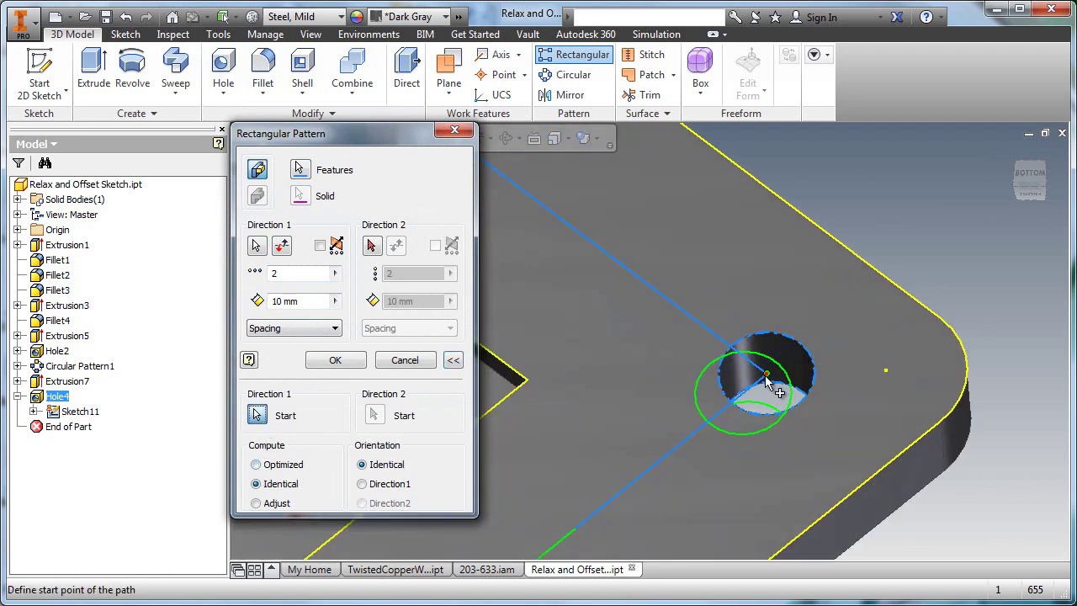
left_click(765, 375)
scroll(847, 294, "down", 5)
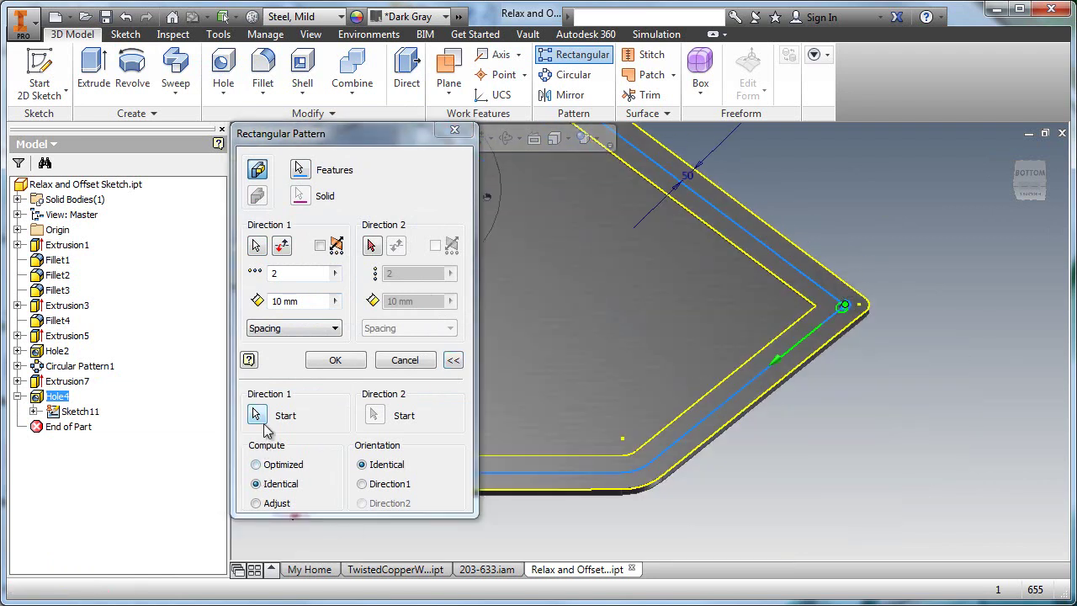
- Distribute 25 holes over the path using Curve Length spacing and create the pattern
left_click(294, 328)
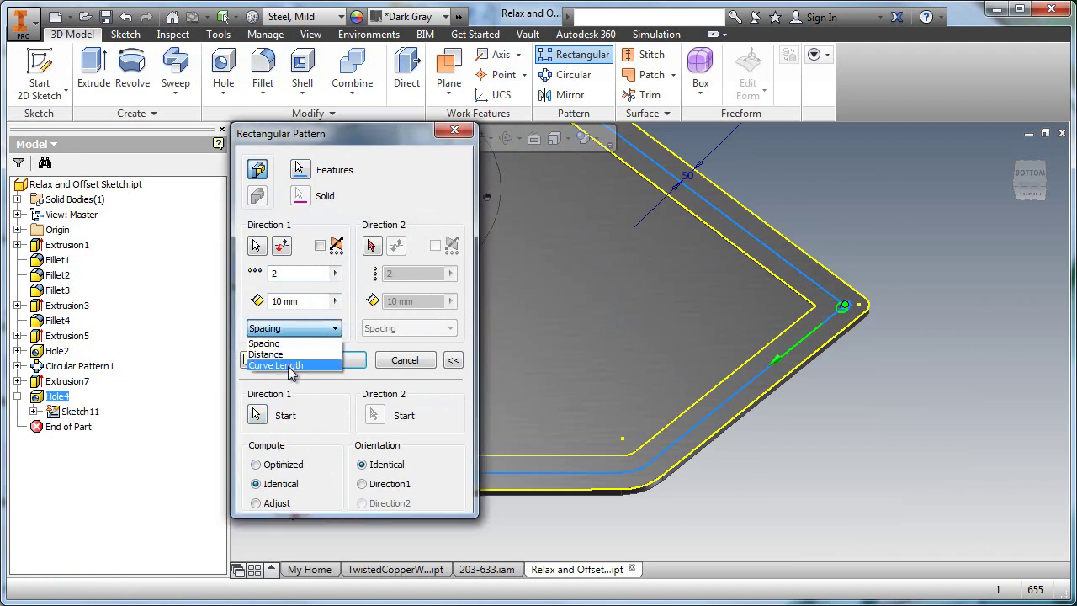
left_click(290, 367)
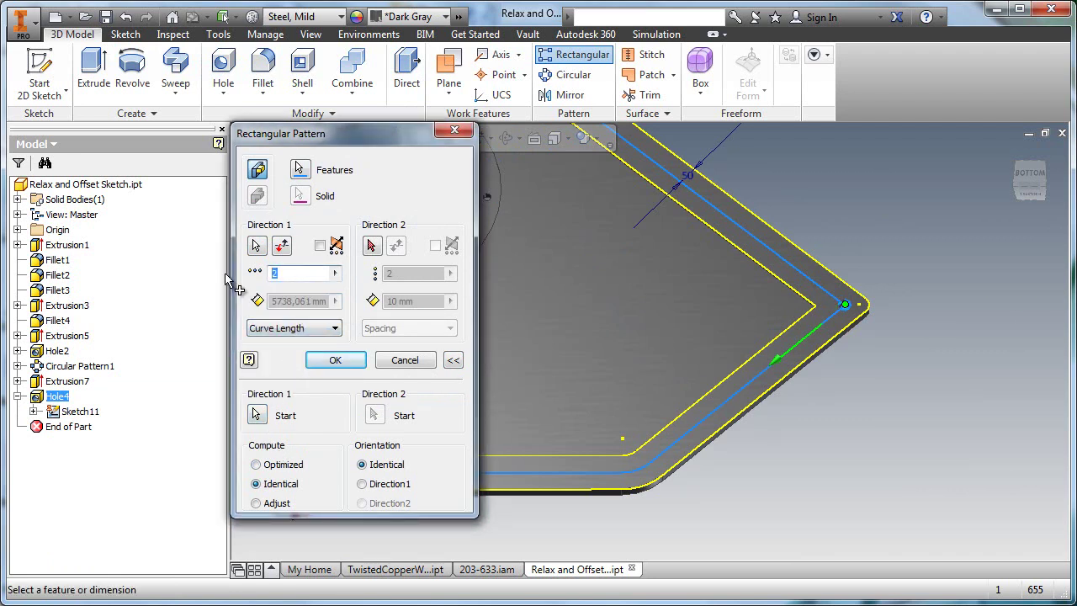
type("5")
scroll(640, 405, "up", 3)
middle_click_drag(647, 412, 758, 445)
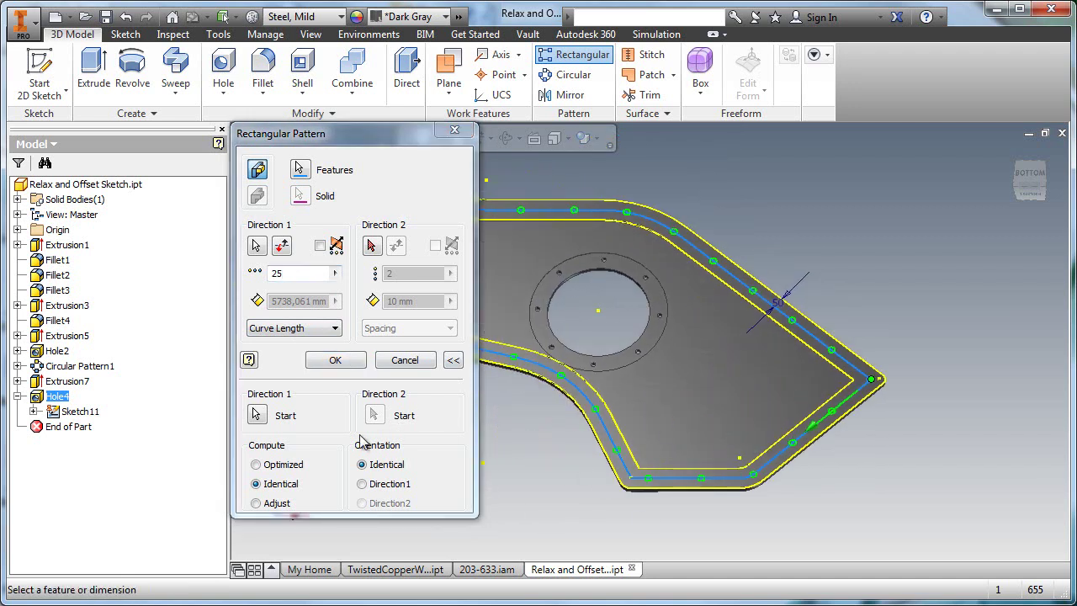
left_click(337, 357)
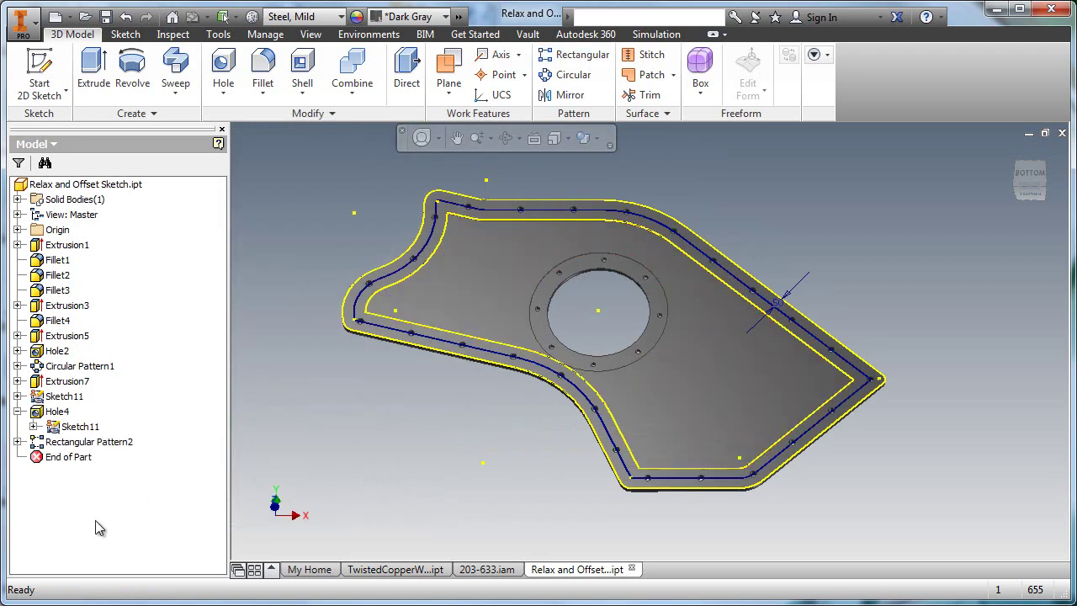
- Turn off the visibility of Sketch11 under the Hole4 feature
right_click(80, 426)
left_click(109, 580)
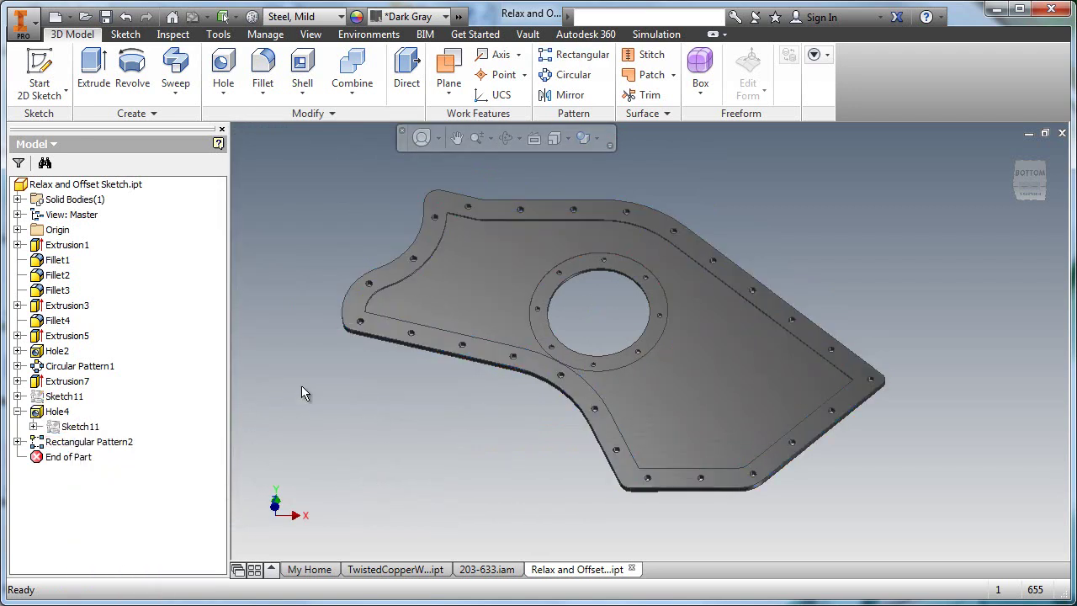
middle_click_drag(321, 400, 355, 385, "shift")
key("F5")
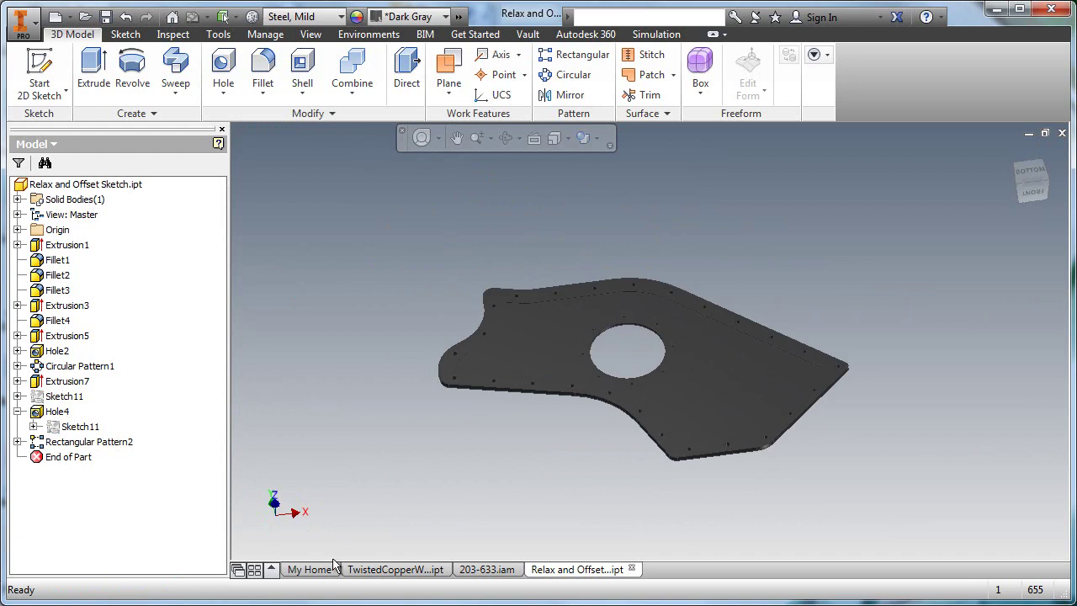
- Open the recently used part TwistedCopperWireSketches.ipt from the My Home page
left_click(309, 570)
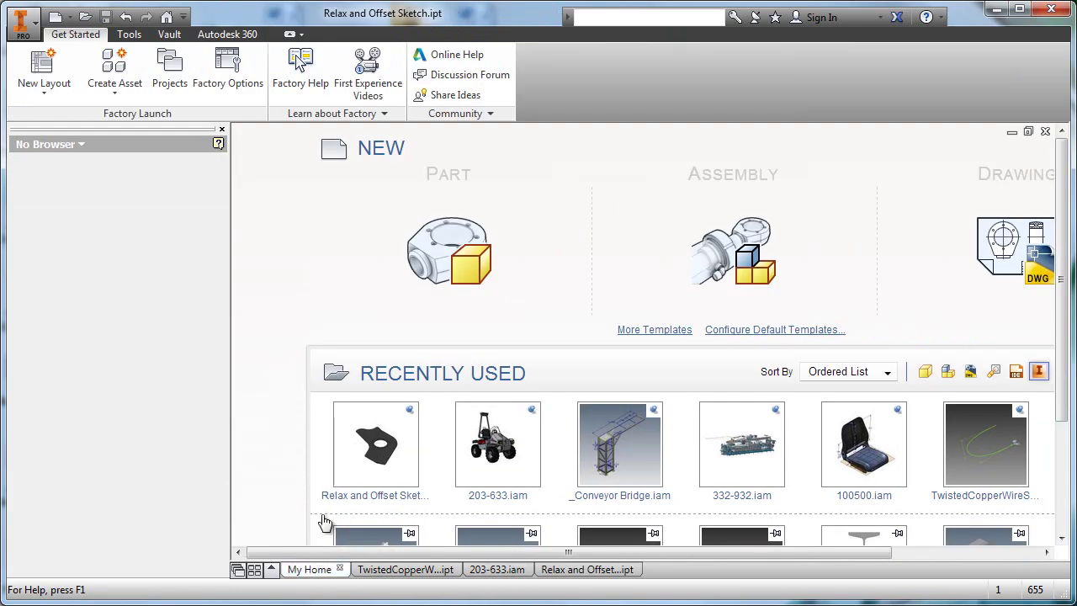
left_click_drag(374, 553, 422, 561)
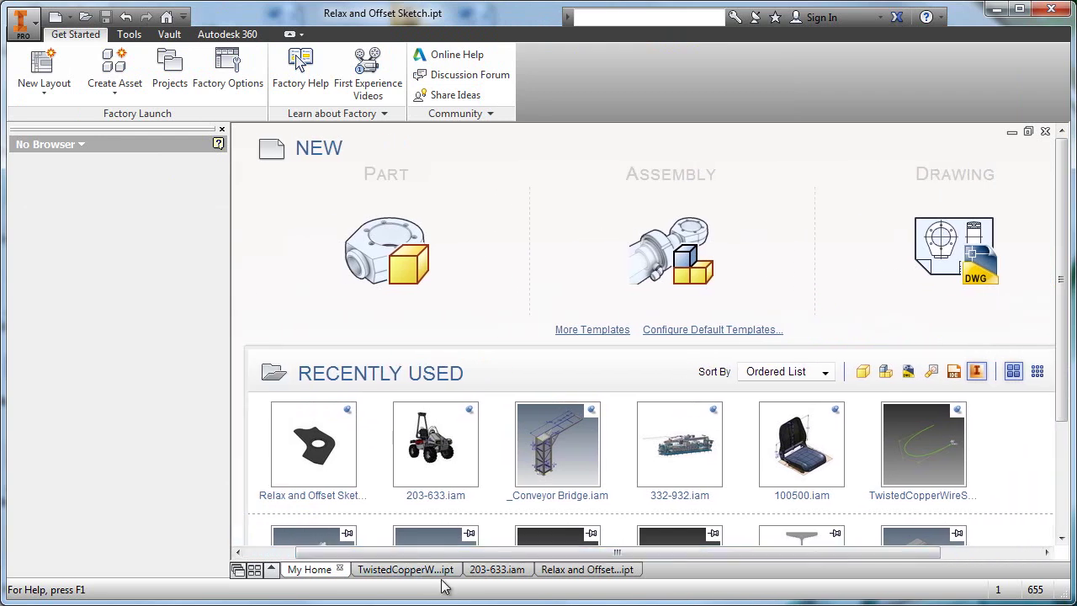
left_click(405, 570)
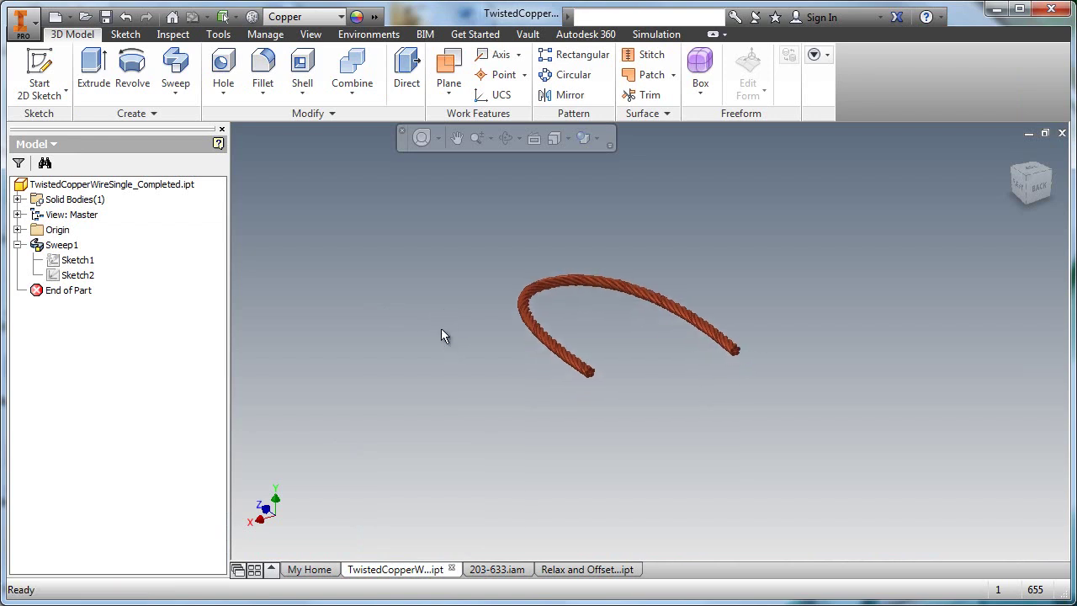
left_click(297, 569)
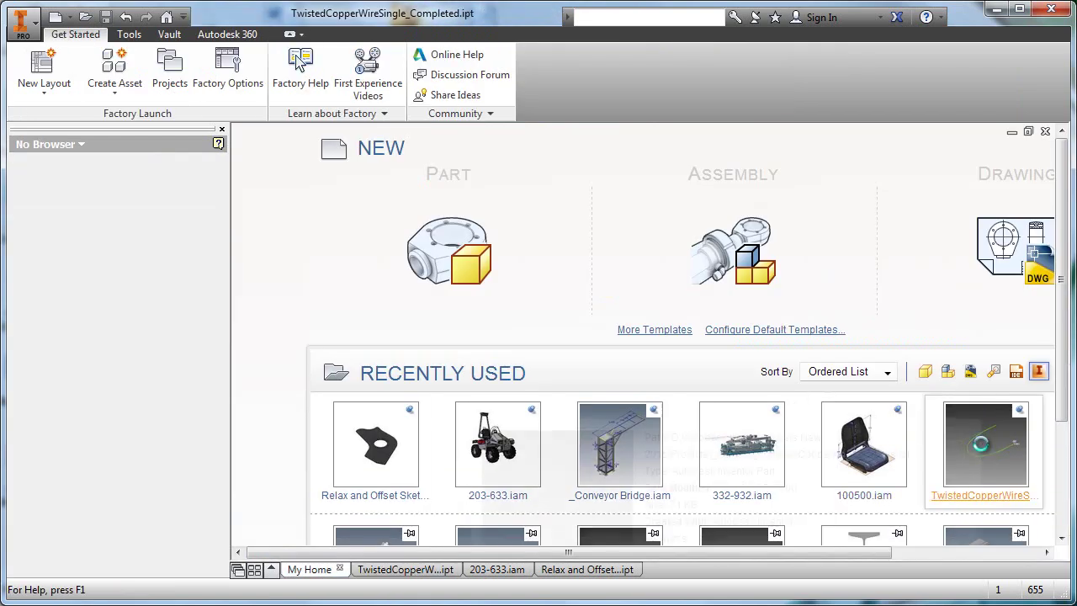
left_click(985, 452)
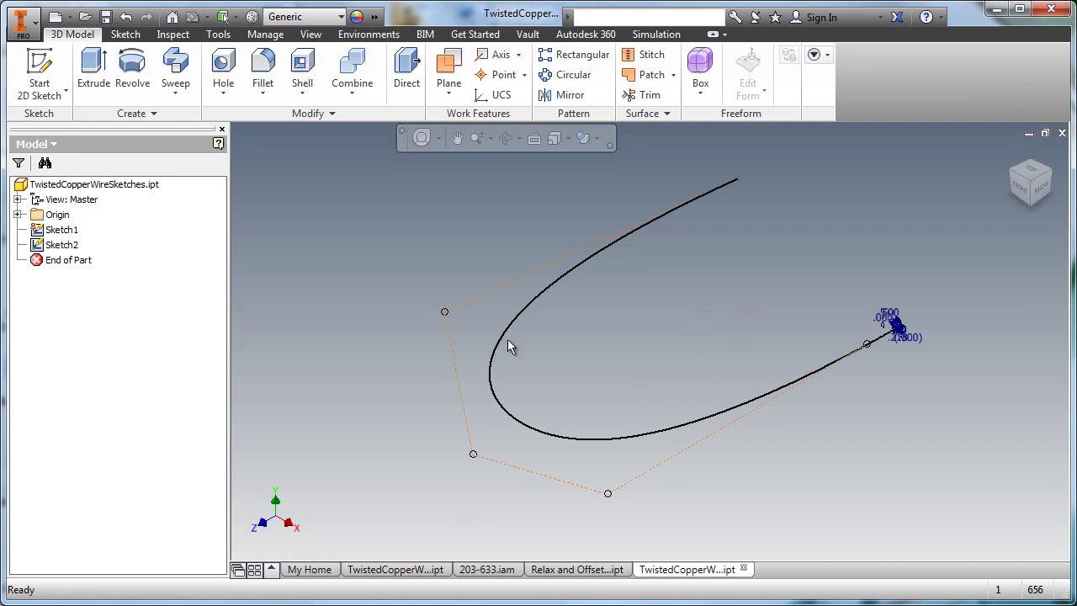
- Start a Sweep and select all five circles of the wire cross-section sketch as its profiles
mouse_move(351, 376)
middle_mouse_down("shift")
mouse_move(463, 379)
mouse_move(483, 326)
mouse_move(478, 385)
mouse_move(554, 417)
mouse_move(511, 289)
mouse_move(659, 402)
mouse_move(622, 366)
mouse_move(682, 471)
mouse_move(505, 456)
mouse_move(465, 429)
middle_mouse_up("shift")
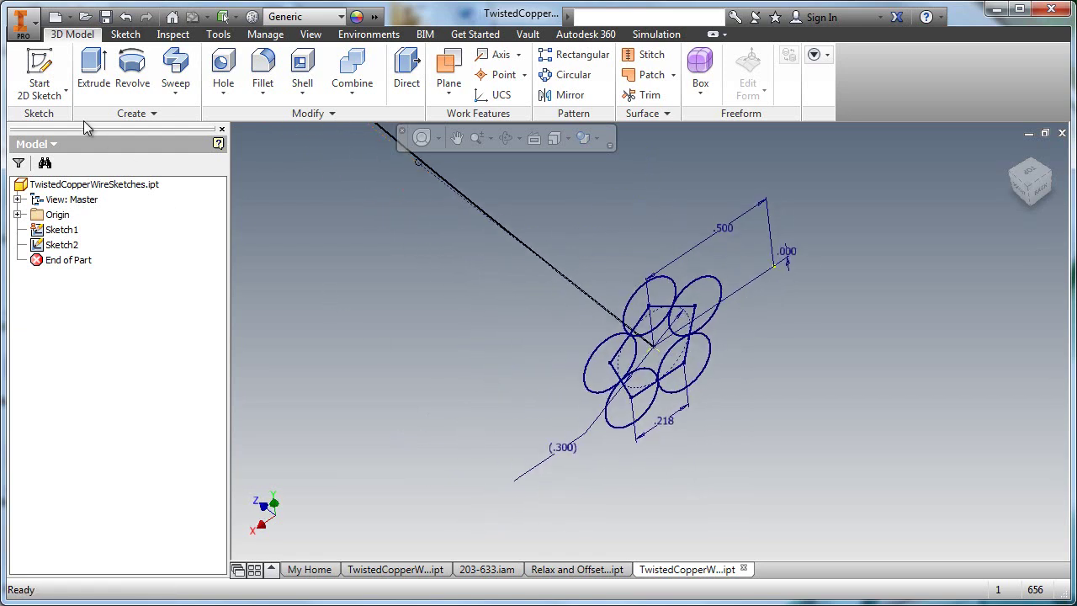
left_click(175, 71)
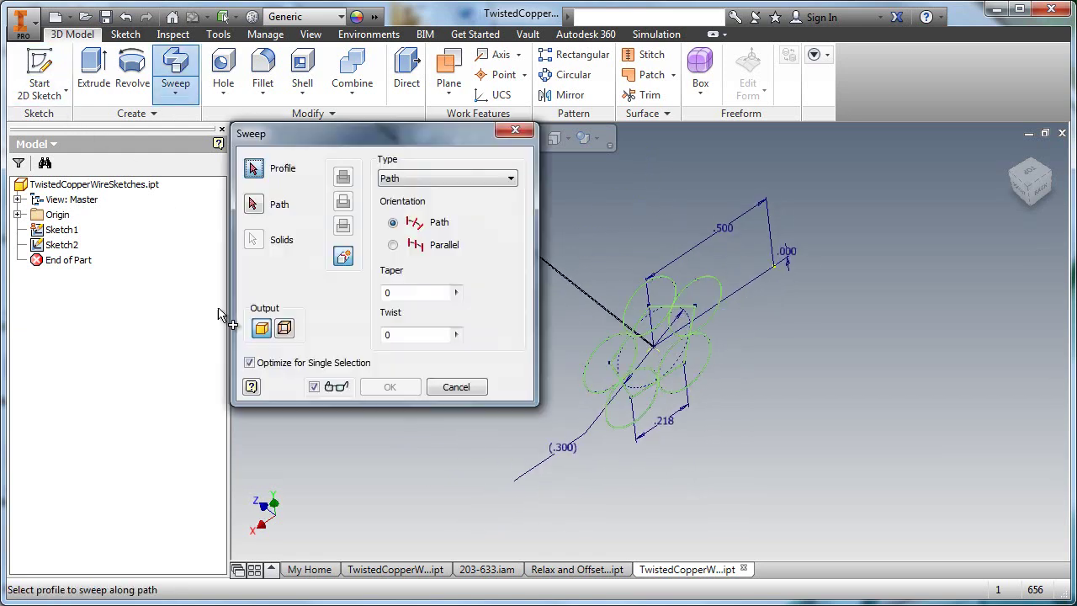
left_click(624, 427)
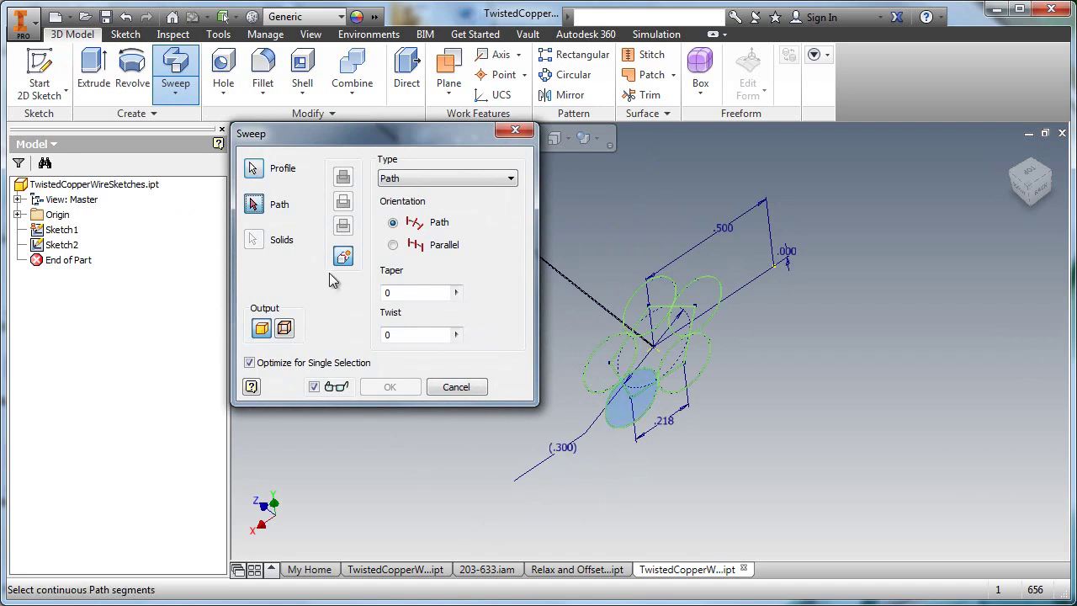
left_click(253, 168)
left_click(599, 377)
left_click(254, 170)
left_click(651, 309)
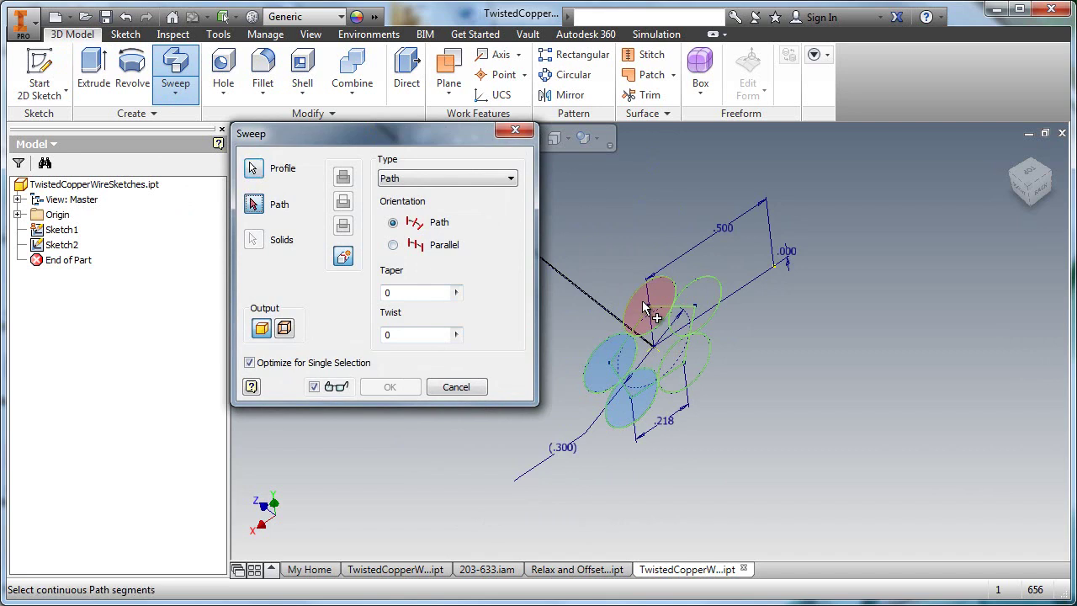
left_click(252, 167)
left_click(700, 301)
left_click(255, 169)
left_click(697, 380)
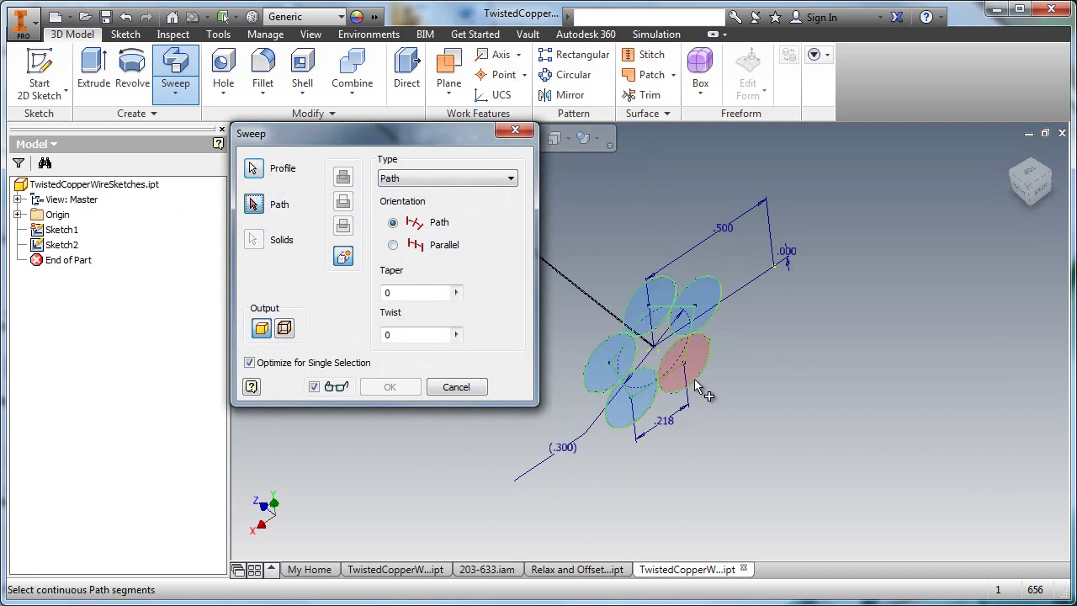
- Select the U-shaped spline curve running from the circles as the sweep path
left_click(582, 291)
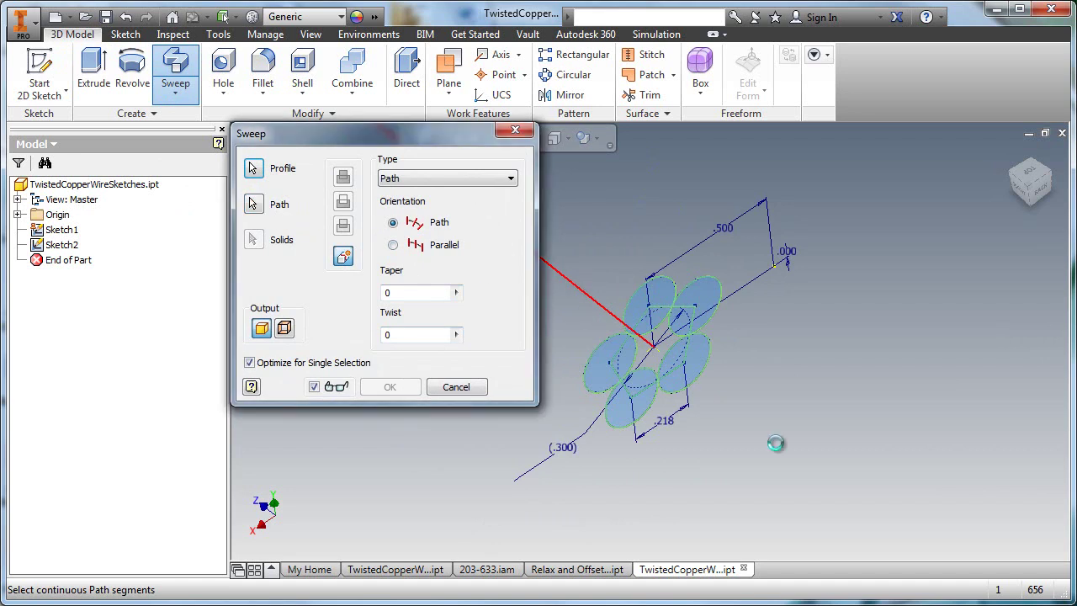
scroll(866, 463, "up", 5)
middle_click_drag(681, 453, 653, 557)
middle_click_drag(803, 413, 609, 477)
middle_click_drag(988, 421, 1022, 264)
middle_click_drag(744, 400, 974, 257)
scroll(745, 352, "down", 3)
middle_click_drag(719, 376, 589, 433)
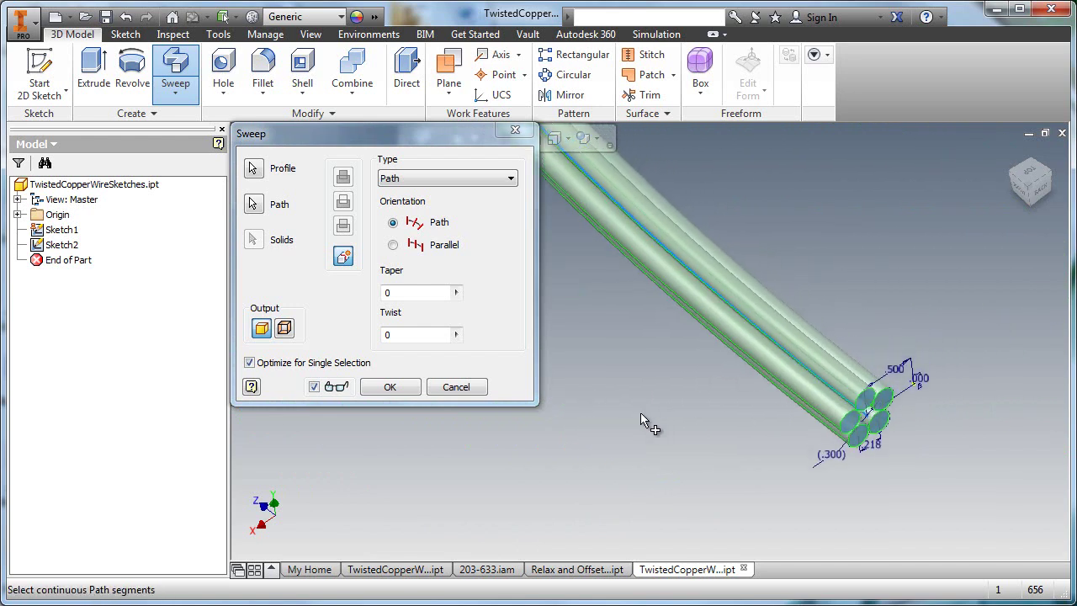
- Set the sweep's twist to 3600 and create the twisted wire solid
left_click(388, 335)
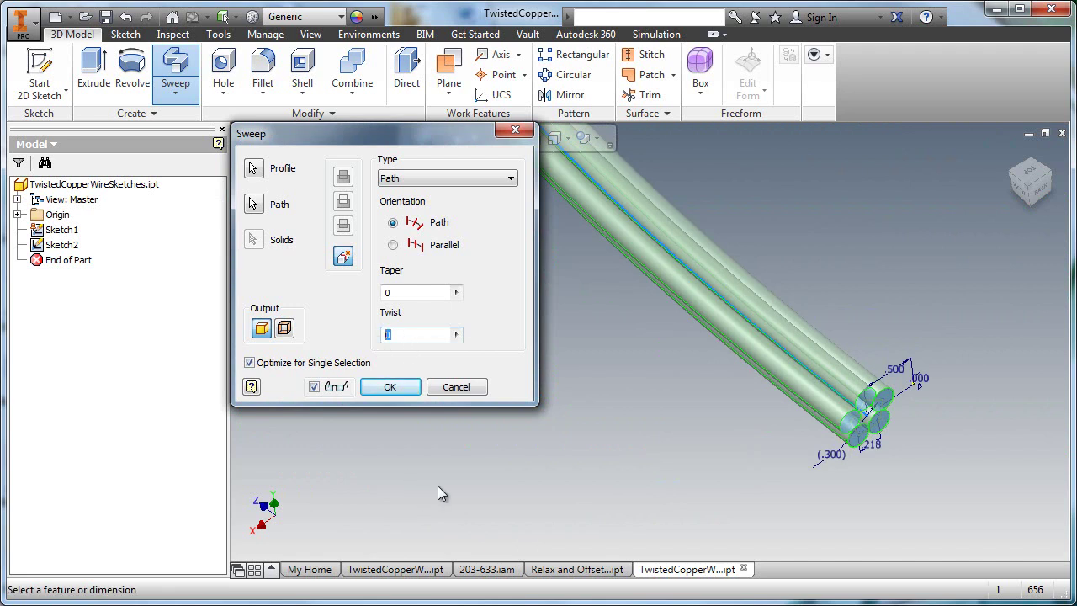
type("3600")
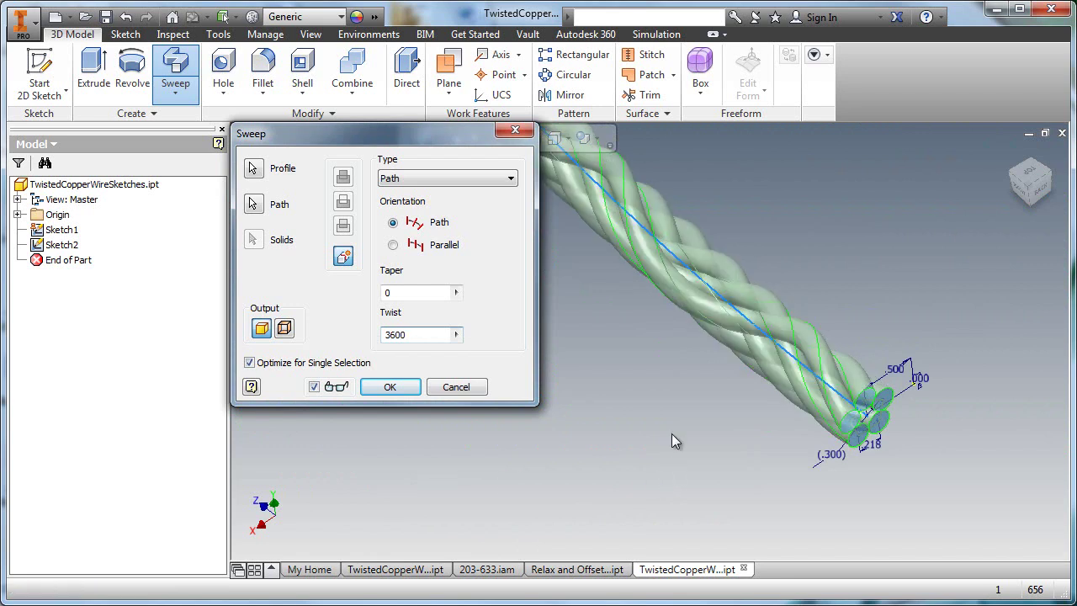
middle_click_drag(671, 411, 670, 448)
scroll(671, 447, "up", 5)
scroll(711, 395, "down", 2)
scroll(711, 402, "down", 2)
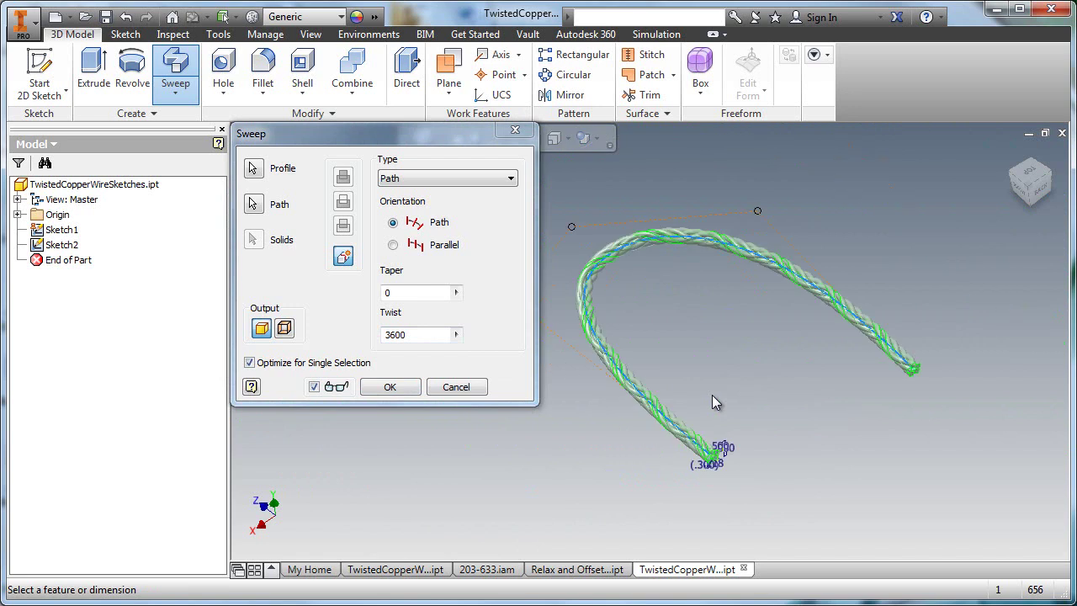
left_click(390, 387)
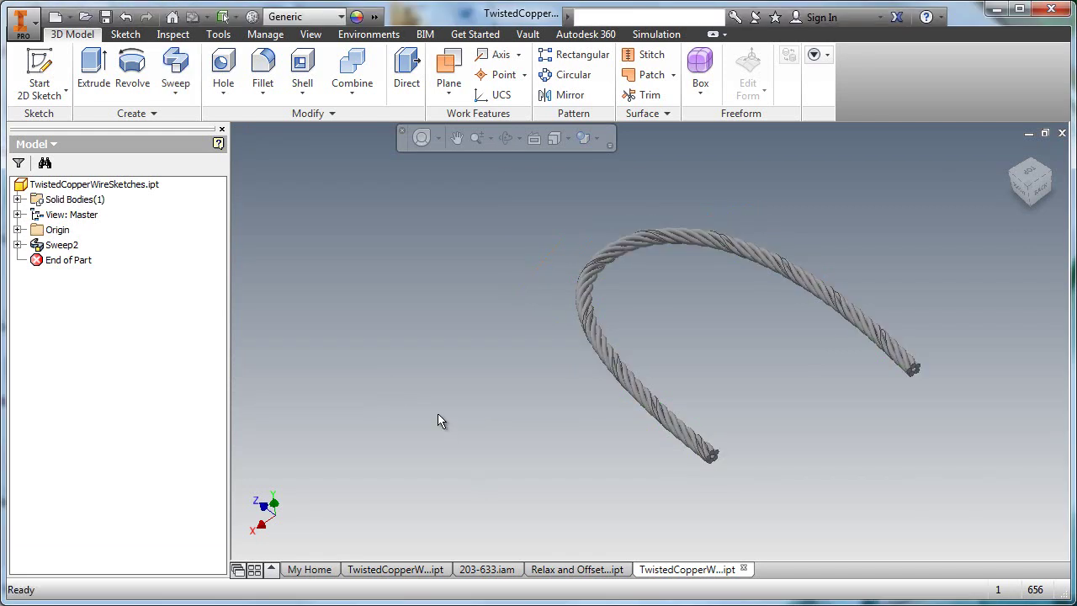
key("F6")
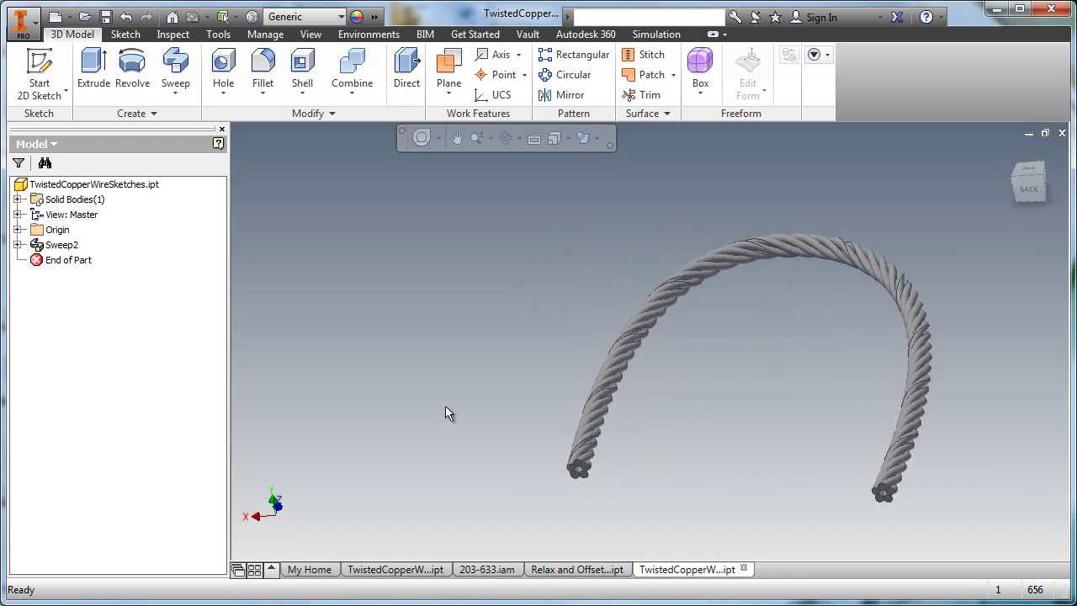
scroll(445, 402, "up", 5)
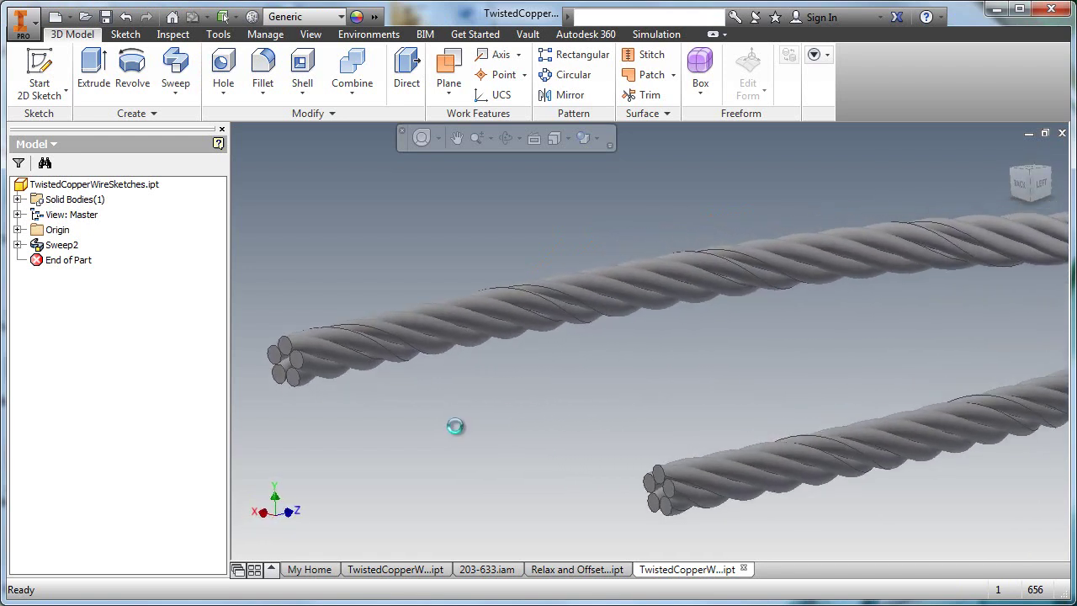
key("F6")
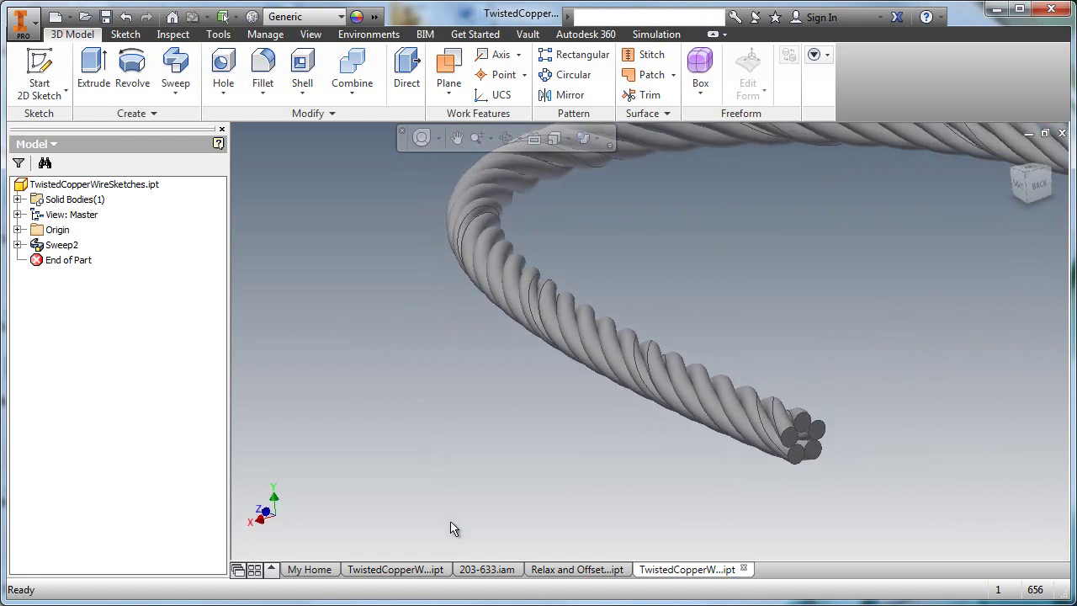
- Switch to the 203-633.iam vehicle assembly and open its 203-632 chassis subassembly in its own window
left_click(483, 570)
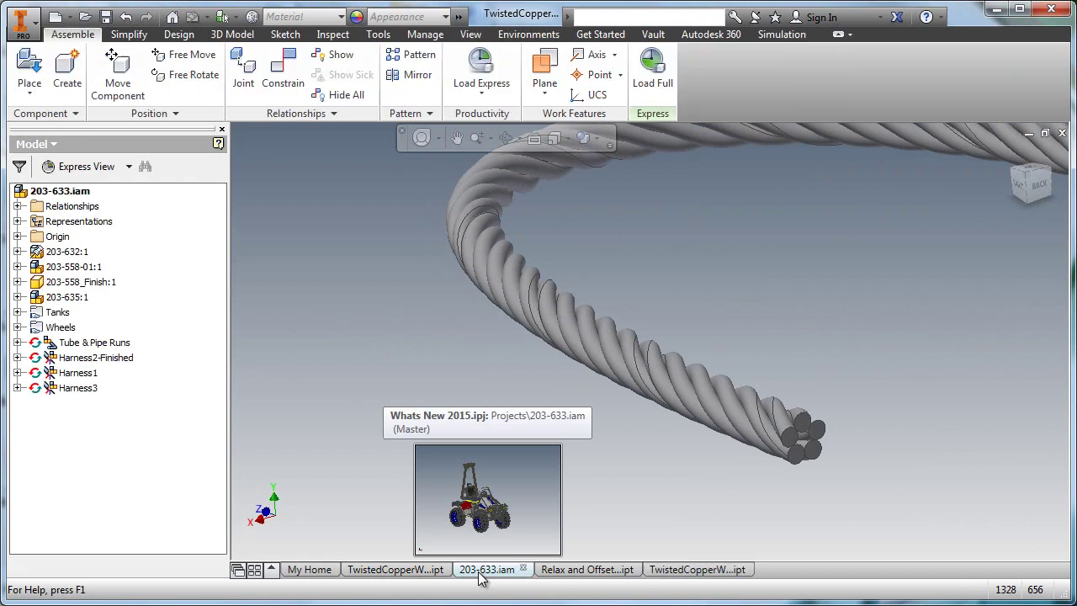
middle_click_drag(348, 380, 341, 323)
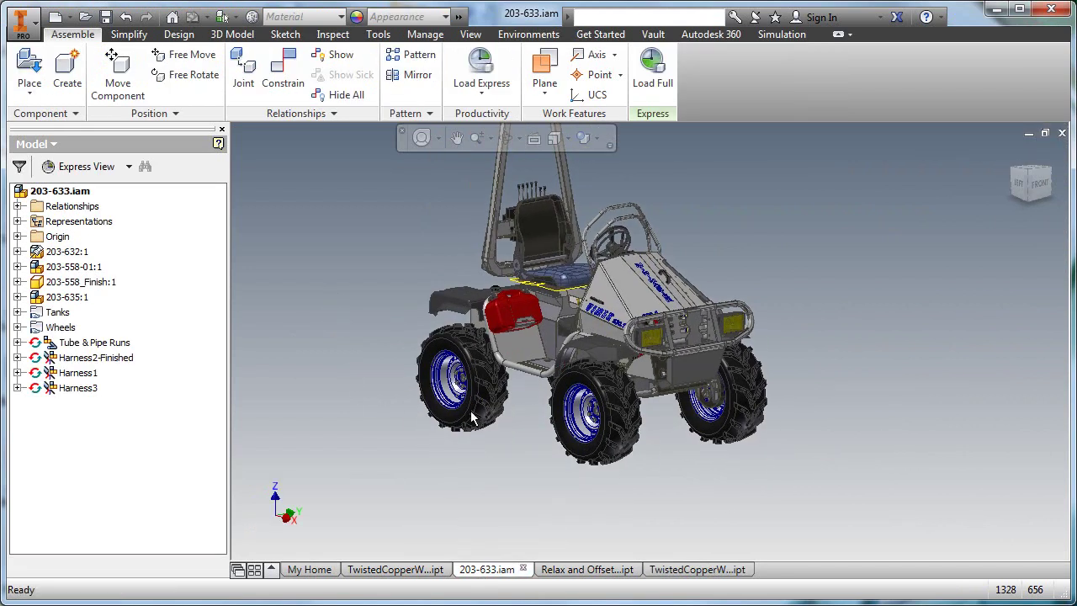
middle_click_drag(679, 445, 690, 451)
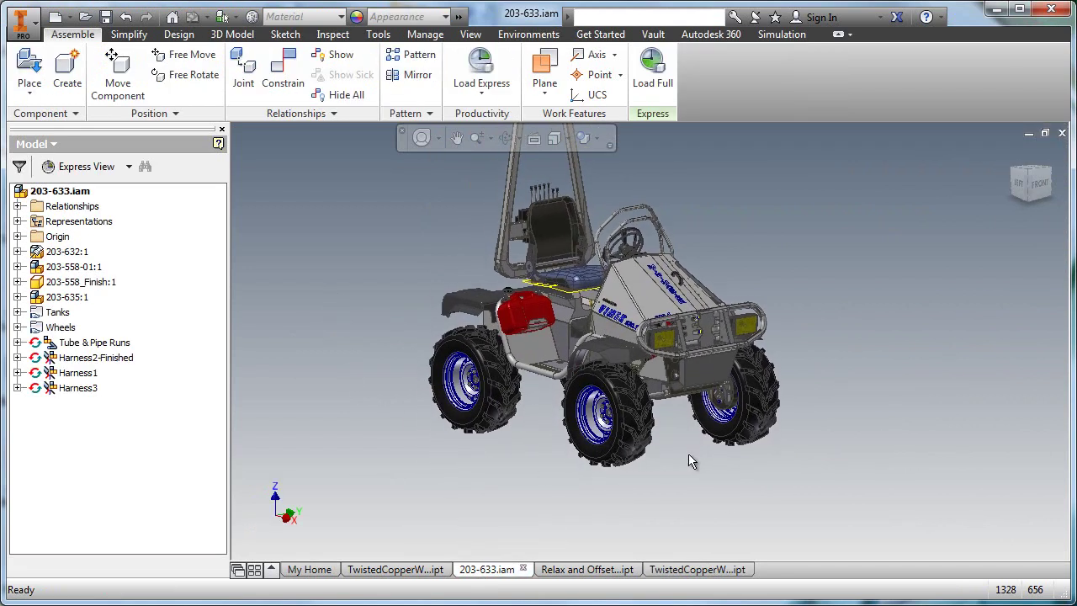
middle_click_drag(503, 509, 641, 402, "shift")
left_click(641, 364)
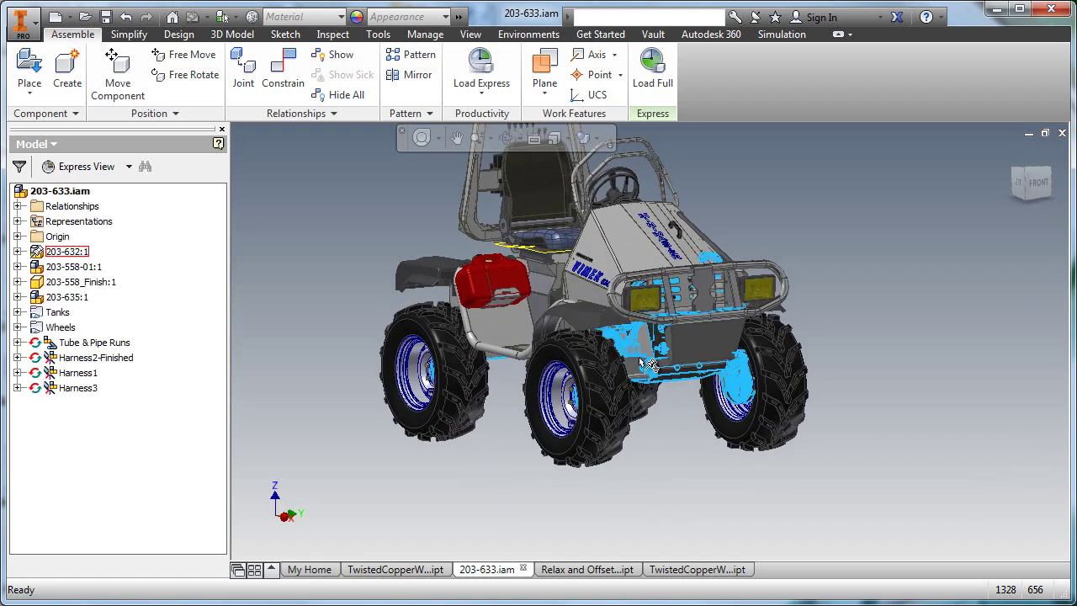
right_click(641, 361)
left_click(641, 308)
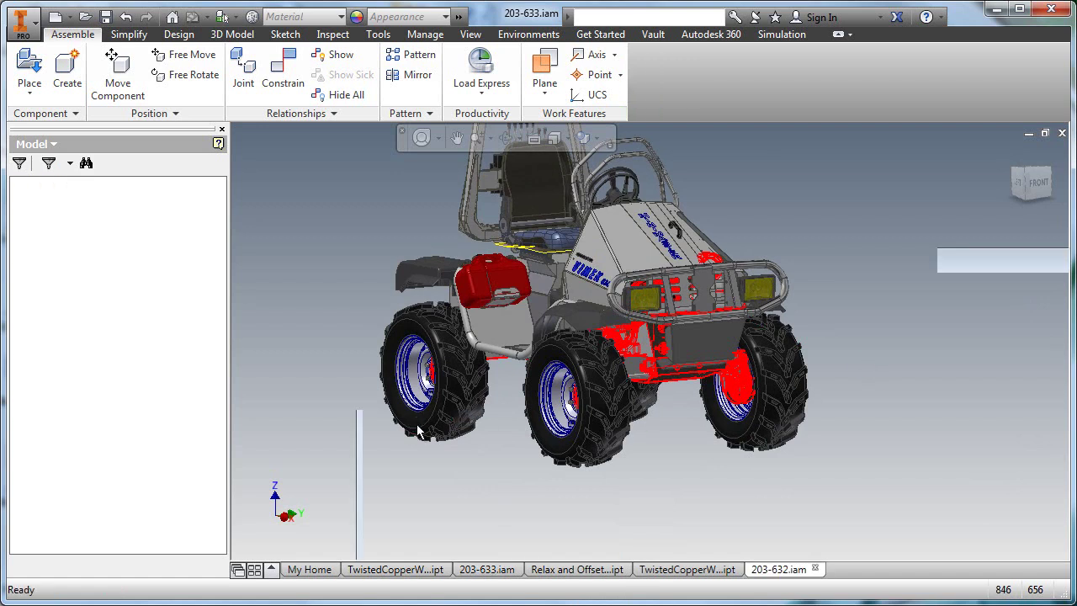
- Start a Joint on the chassis and set its first origin to be defined Between Two Faces
middle_click_drag(356, 408, 256, 334)
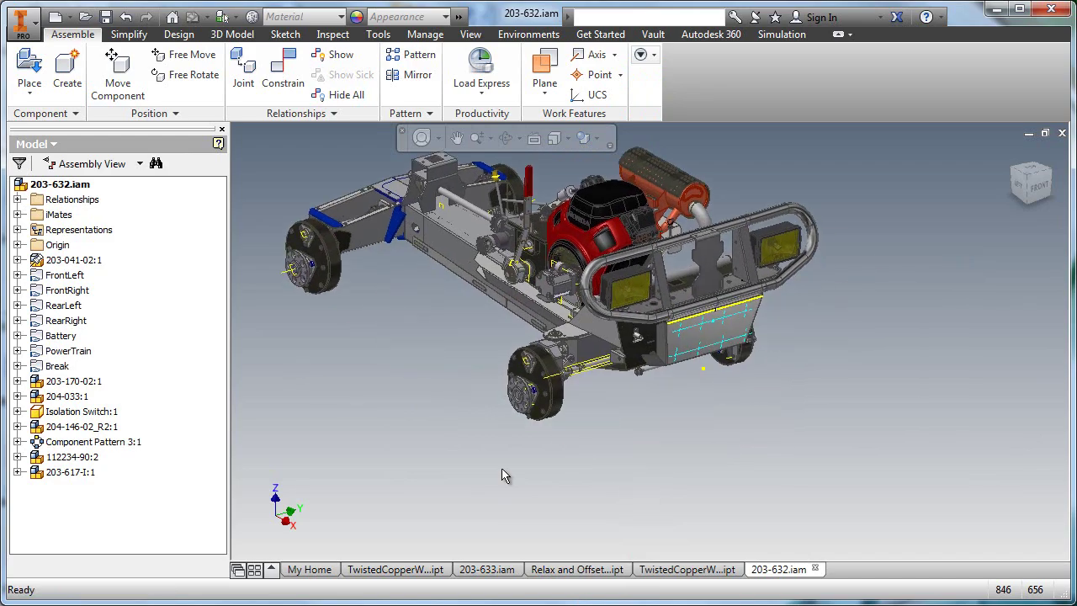
scroll(710, 534, "down", 1)
middle_click_drag(690, 445, 602, 423)
scroll(648, 468, "down", 6)
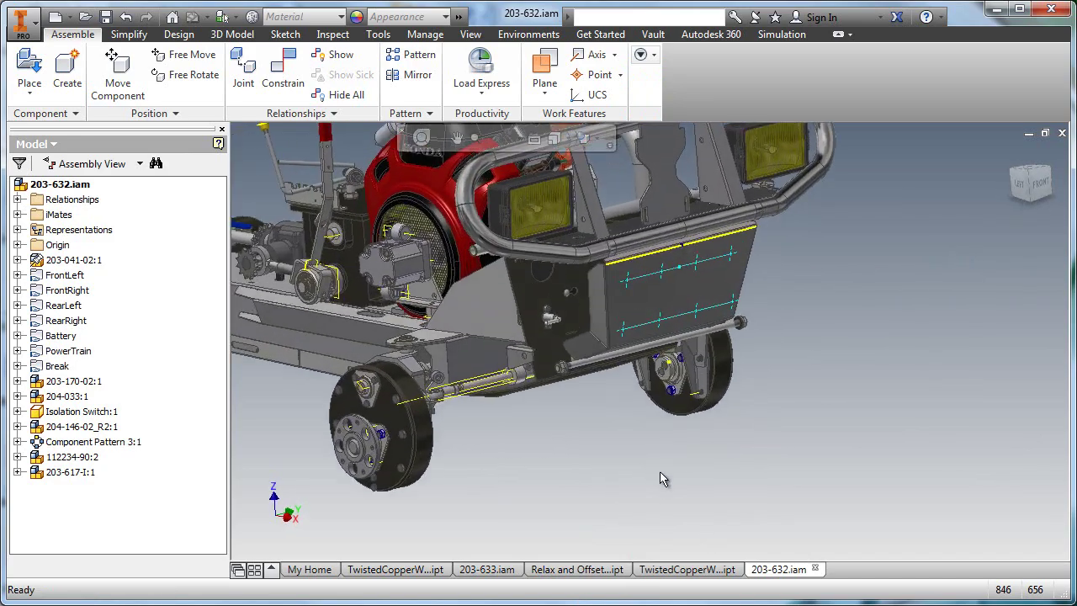
scroll(850, 483, "down", 5)
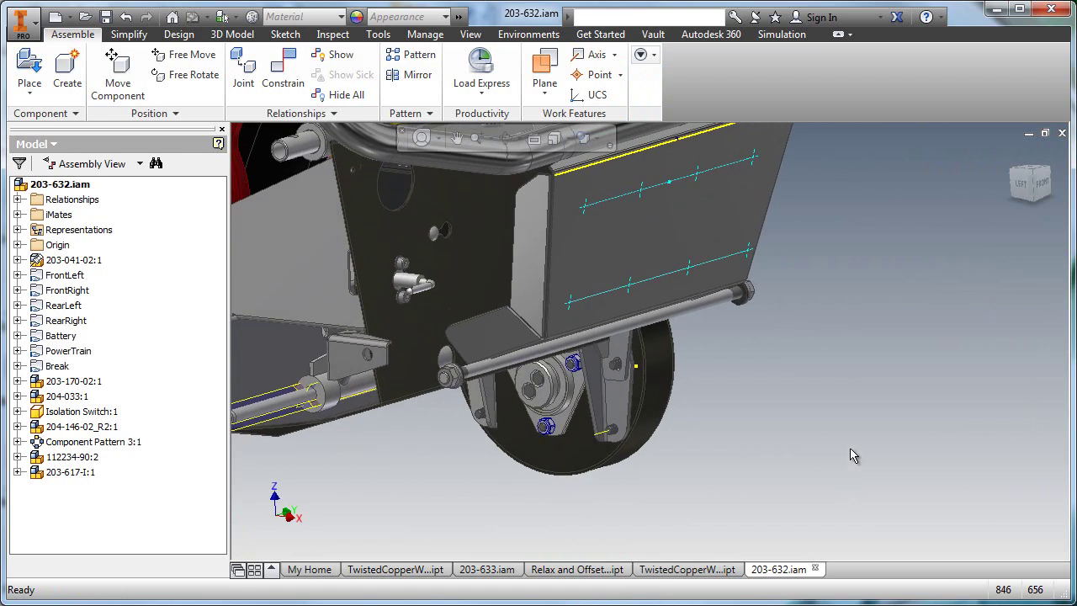
right_click(859, 387)
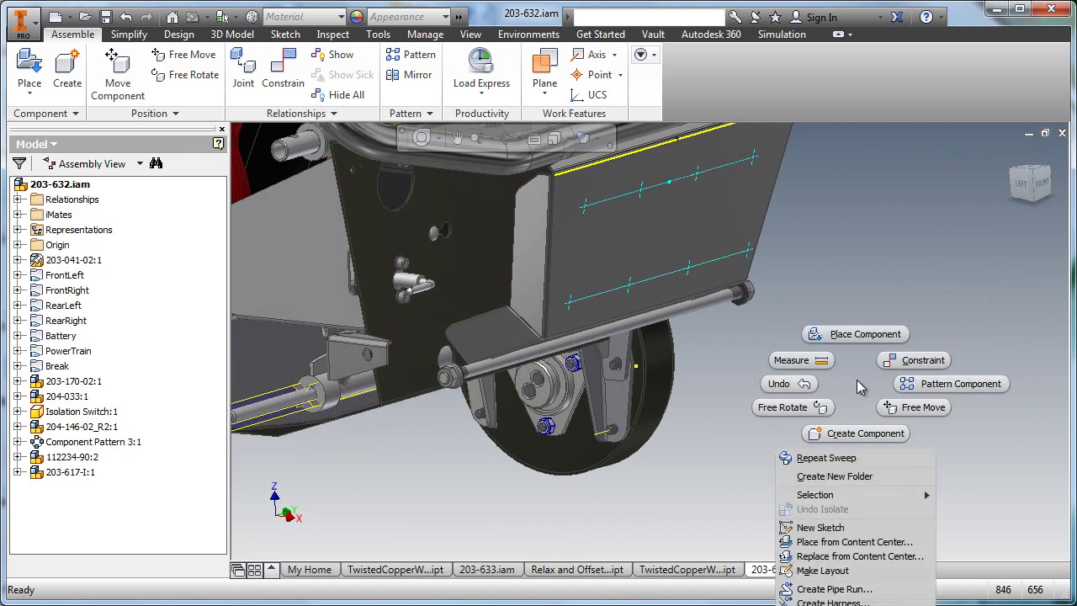
left_click(854, 381)
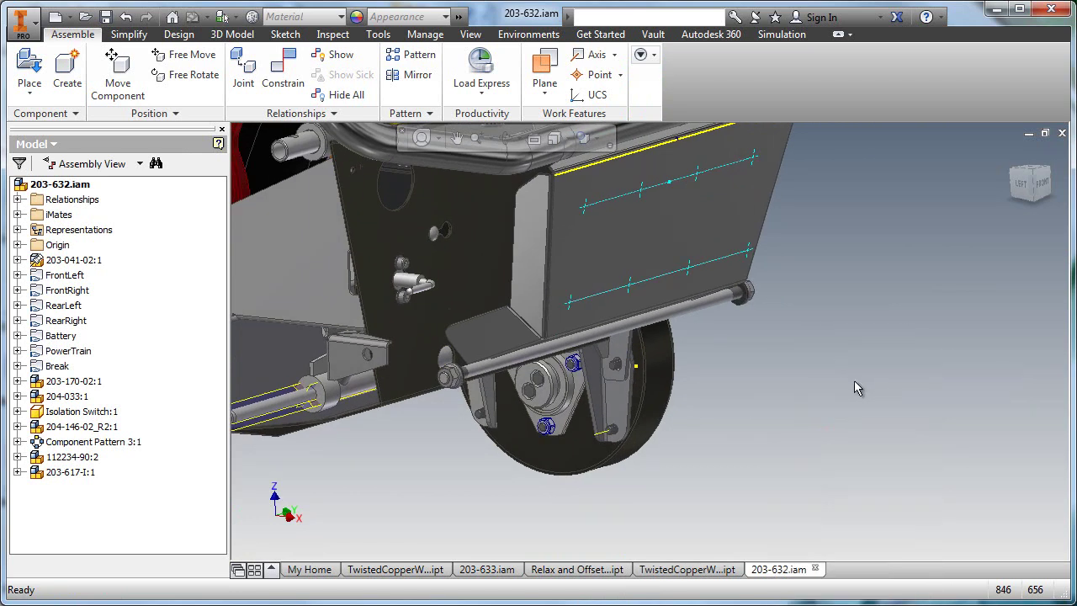
right_click(878, 202)
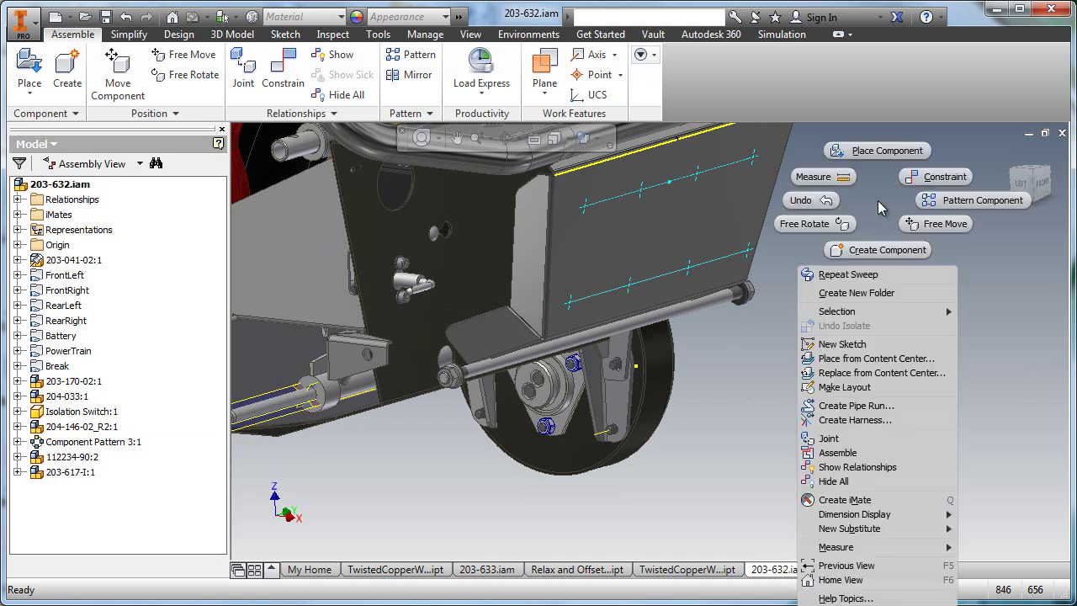
left_click(829, 438)
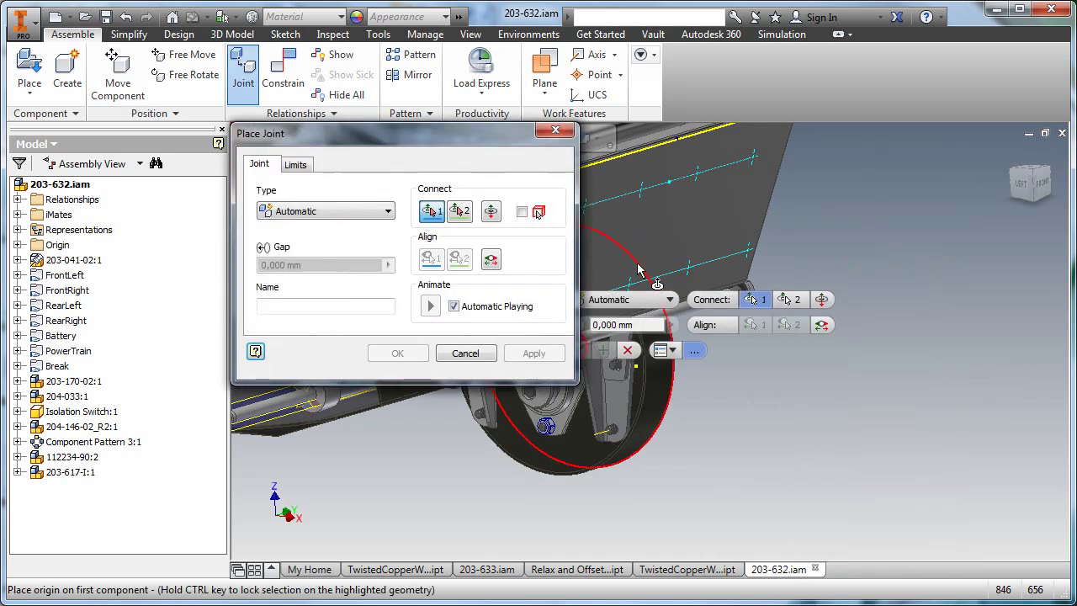
left_click(687, 353)
middle_click_drag(787, 421, 812, 408)
right_click(869, 211)
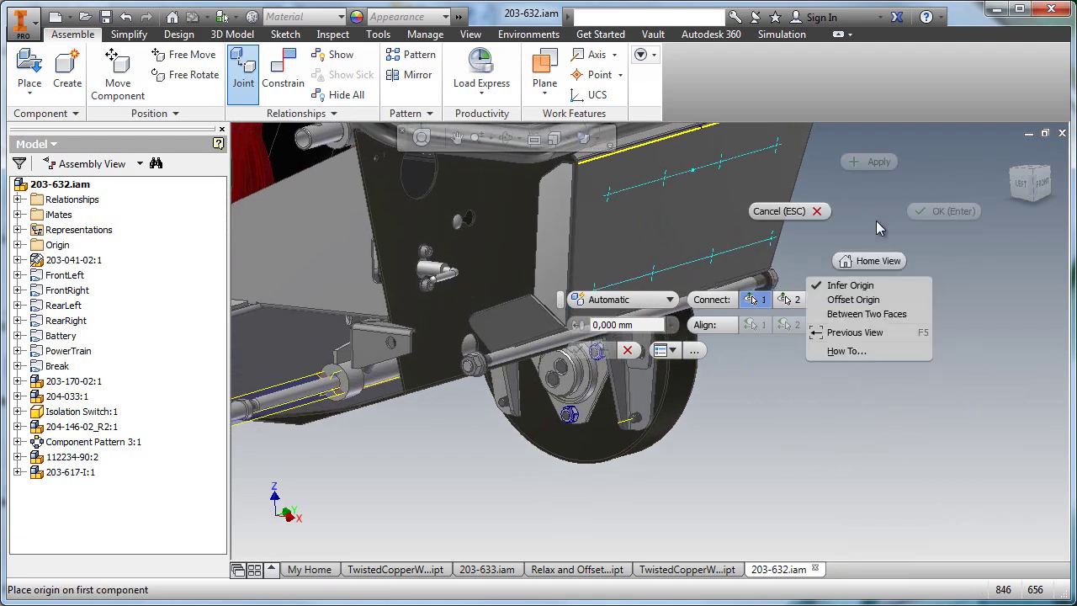
left_click(882, 316)
- Select the two opposite end faces of the long front rod and centre the first joint origin between them on the rod's axis
middle_click_drag(406, 457, 385, 440)
scroll(429, 397, "down", 4)
middle_click_drag(429, 397, 304, 448)
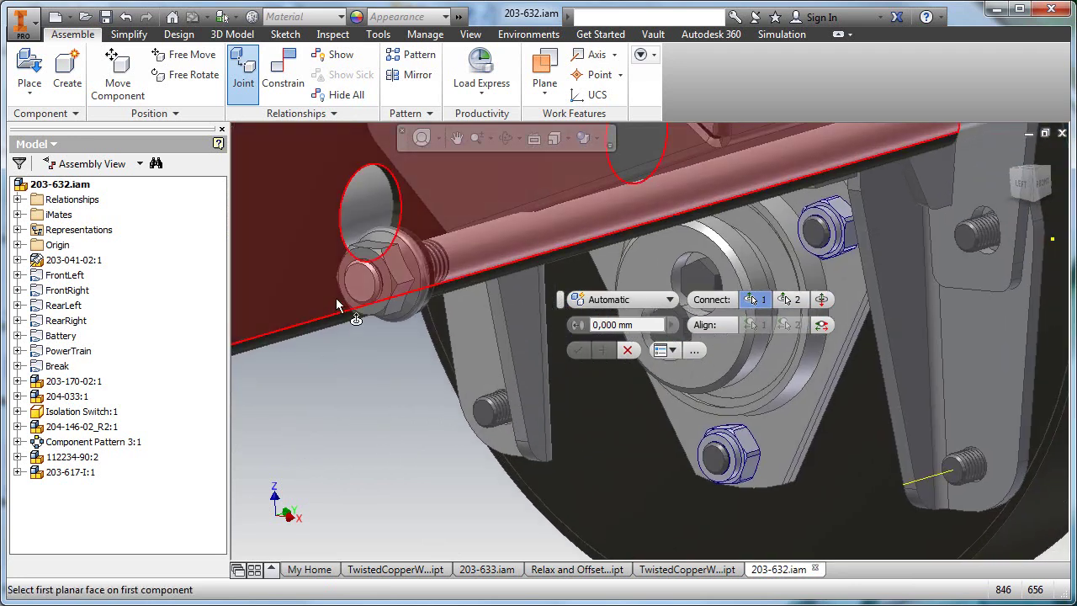
scroll(363, 426, "up", 4)
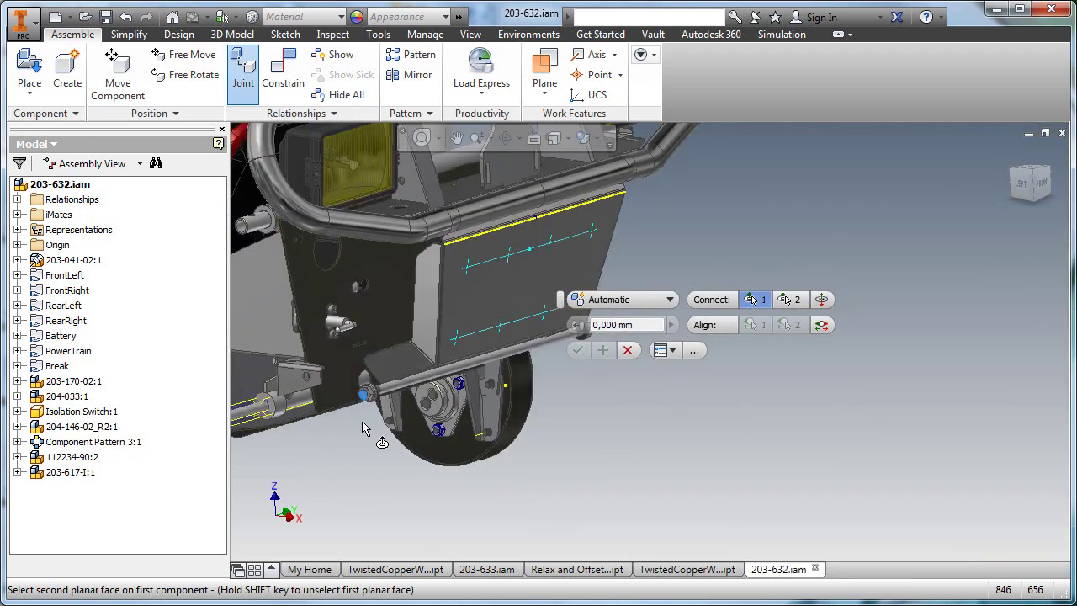
middle_click_drag(640, 455, 608, 461, "shift")
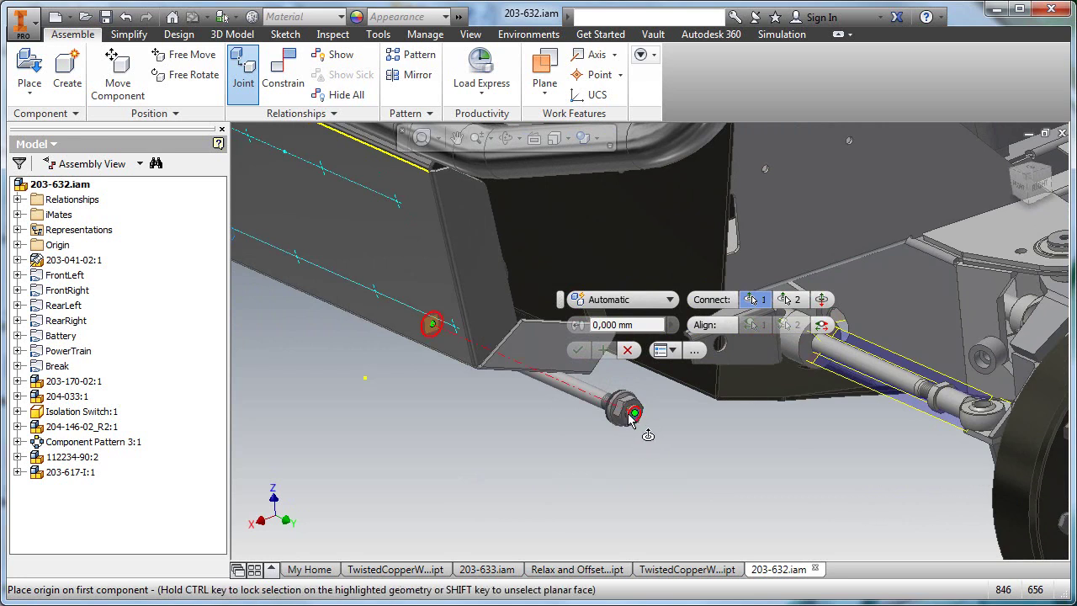
left_click(631, 414)
- Define the second joint origin Between Two Faces of the opposite frame brackets, aligned with the bracket hole
middle_click_drag(553, 461, 624, 439, "shift")
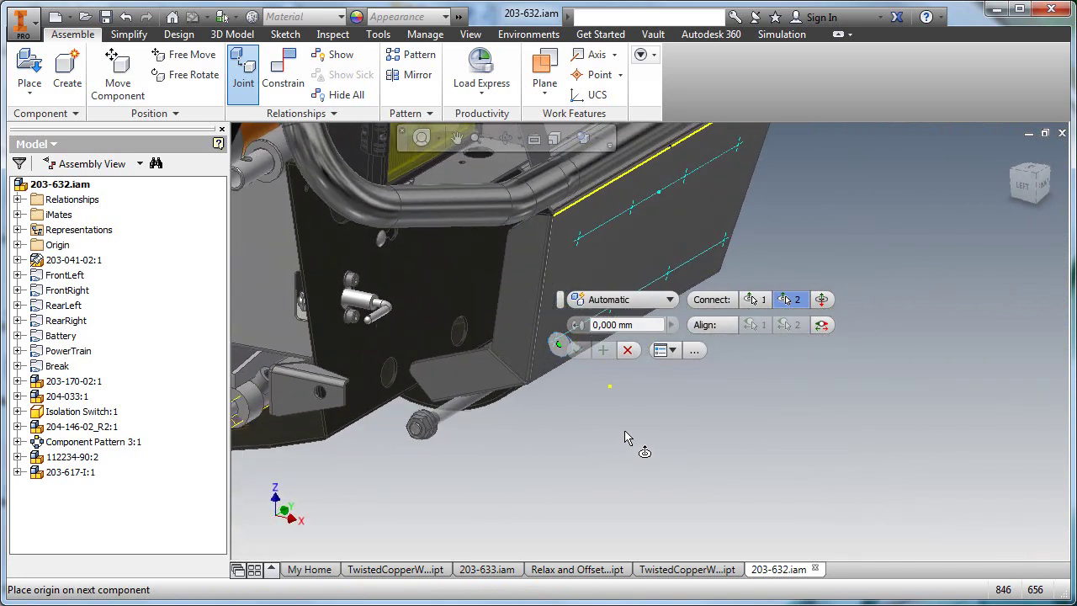
right_click(624, 436)
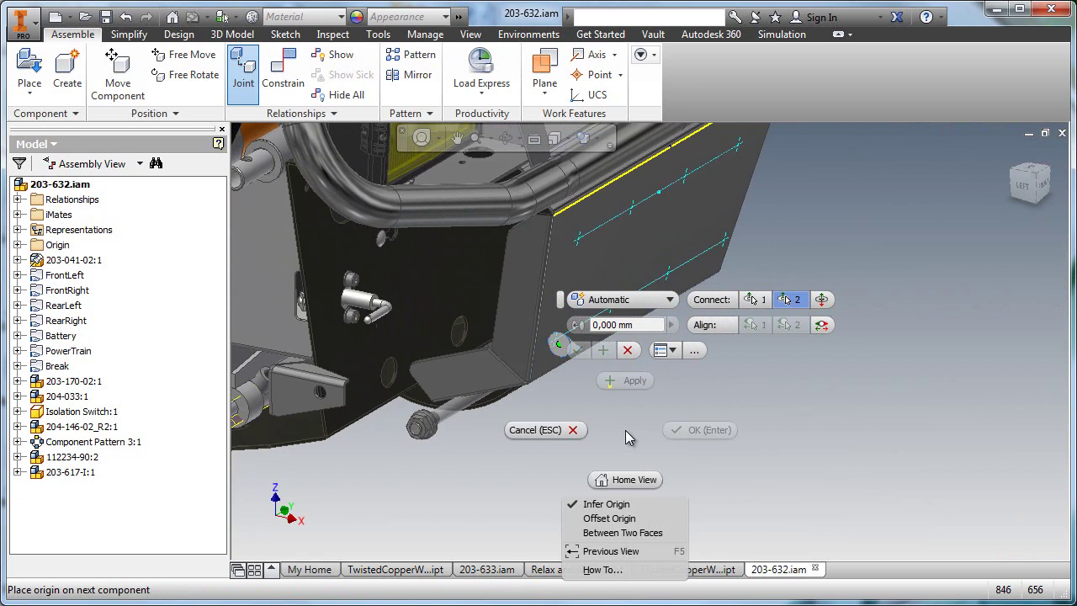
left_click(613, 534)
left_click(315, 408)
middle_click_drag(384, 493, 673, 333, "shift")
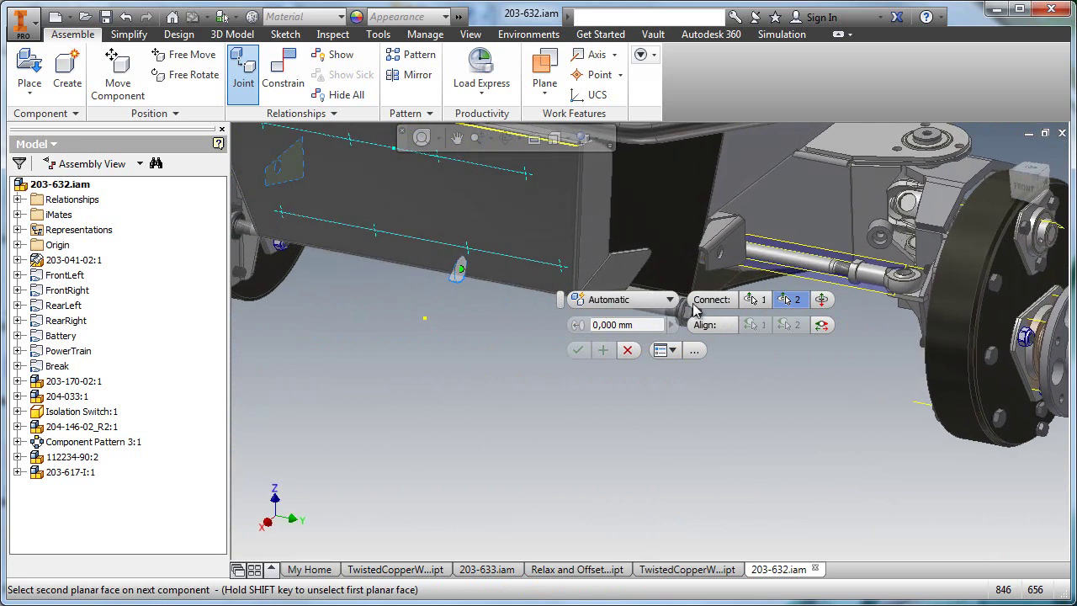
left_click(740, 253)
left_click(718, 259)
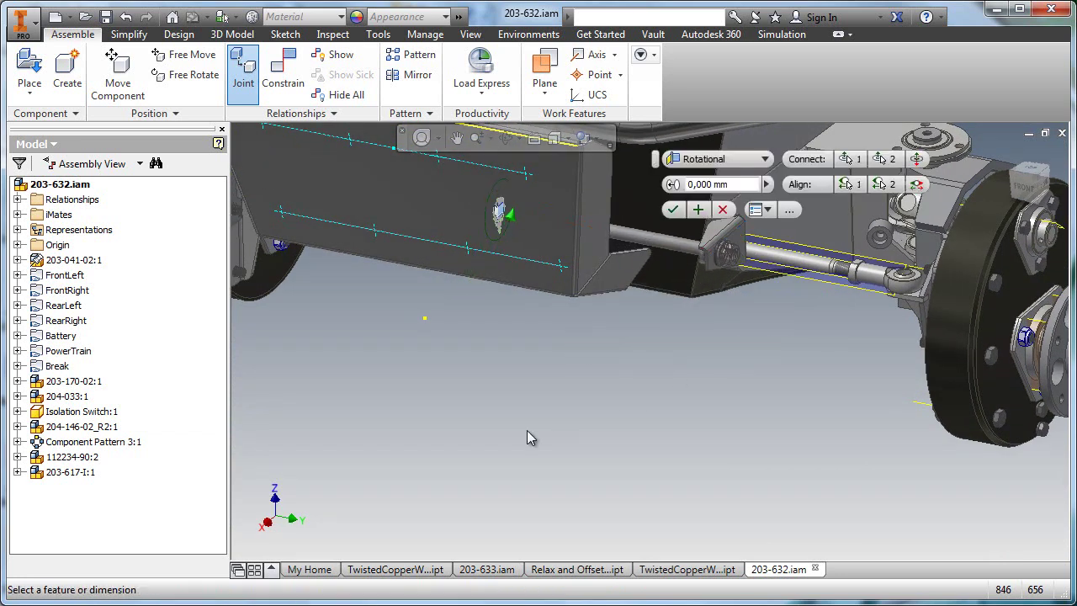
- Check the rod's position from several sides and accept the Rotational joint
key("F5")
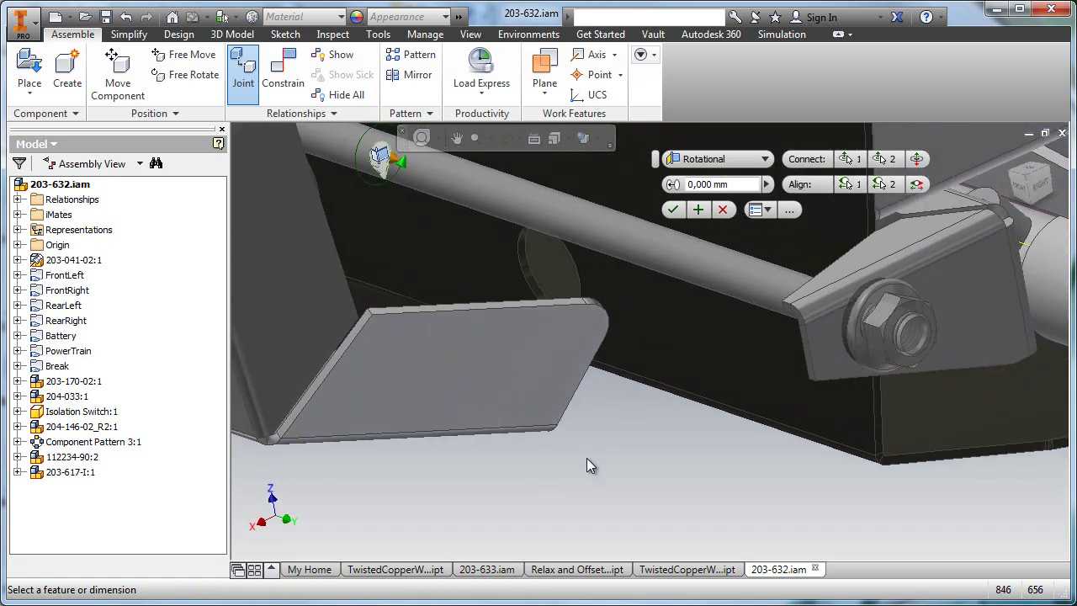
key("F5")
key("F5")
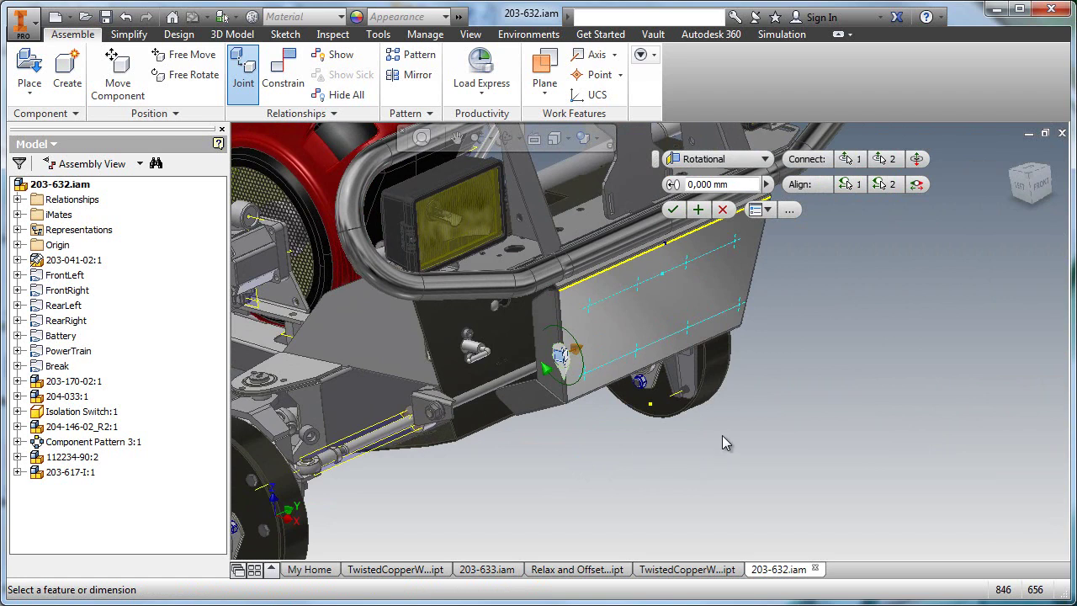
right_click(798, 336)
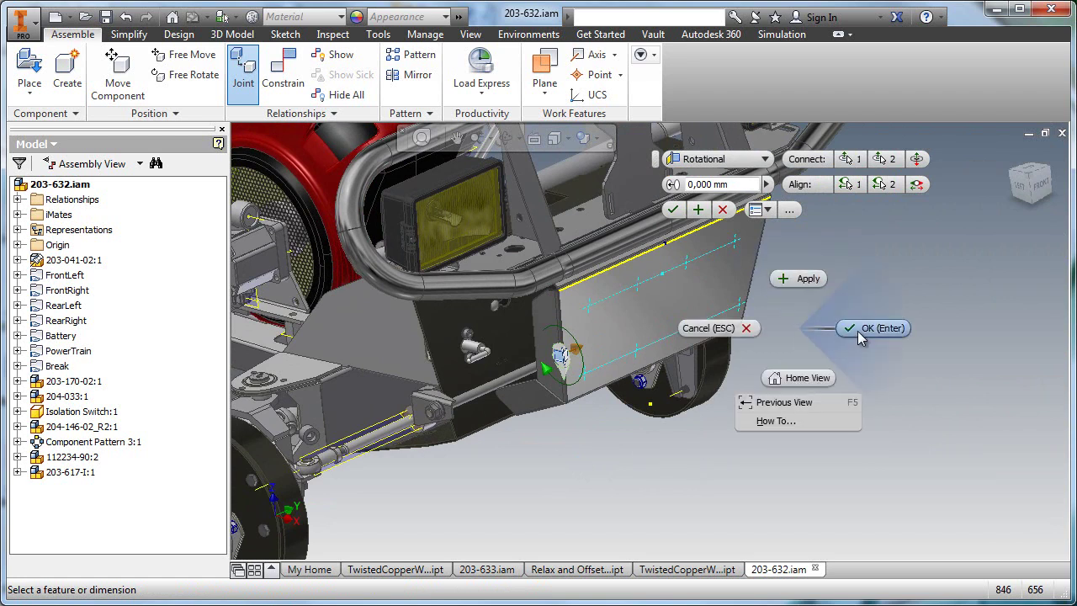
left_click(837, 328)
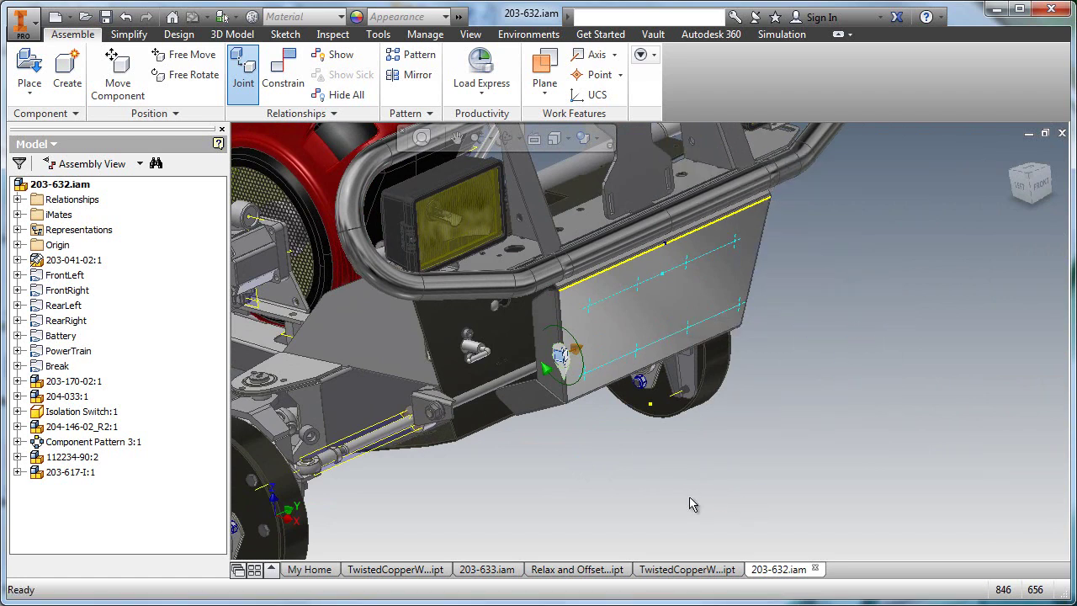
- Start another Joint and use Offset Origin to place its first origin 25 mm from the slot edge under the front plate
middle_click_drag(670, 496, 949, 219, "shift")
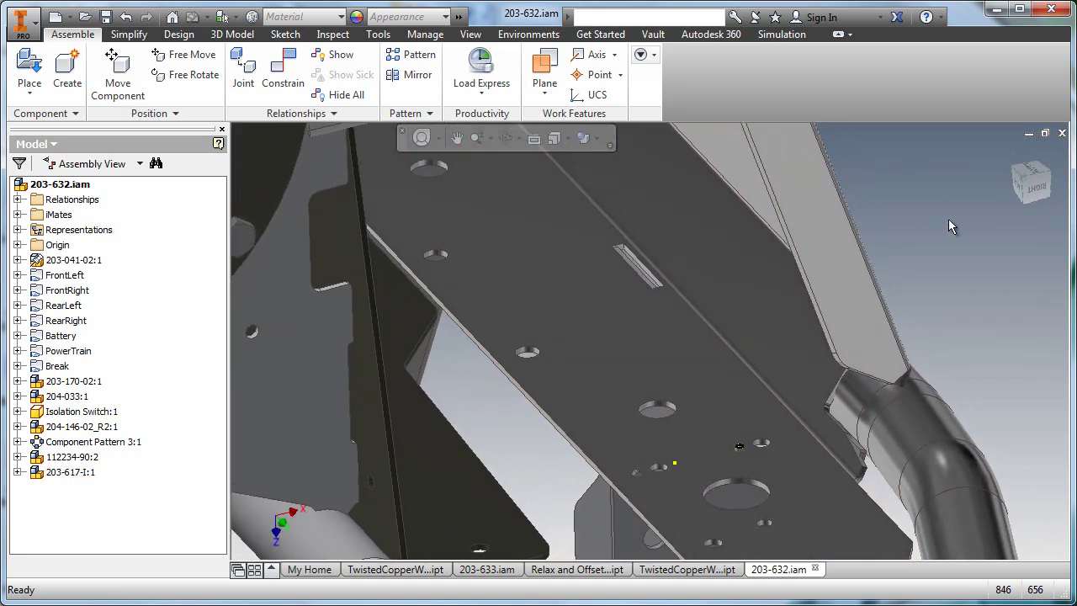
right_click(919, 187)
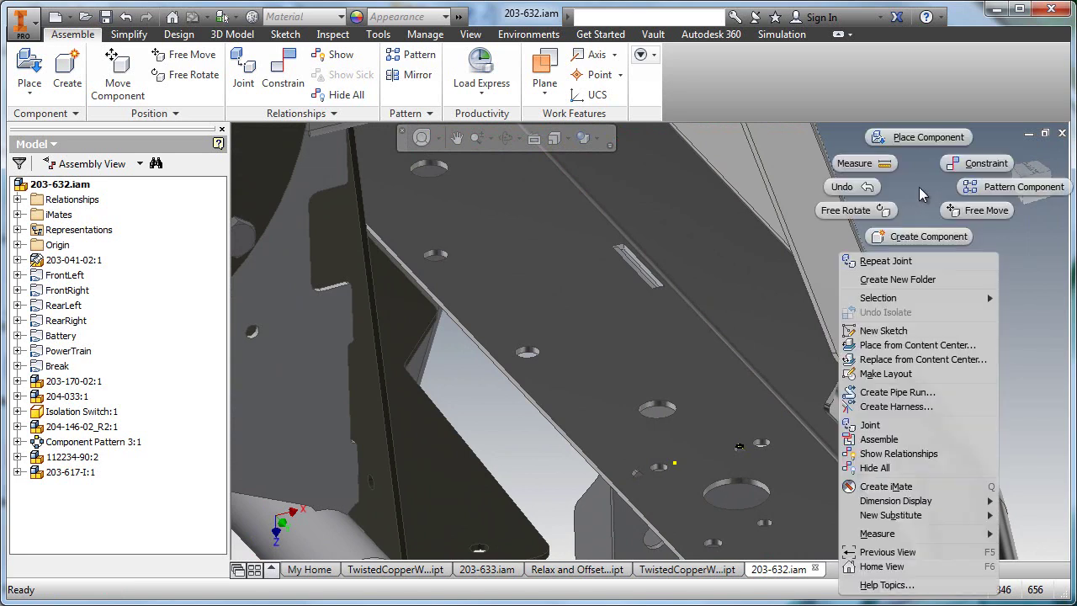
left_click(915, 412)
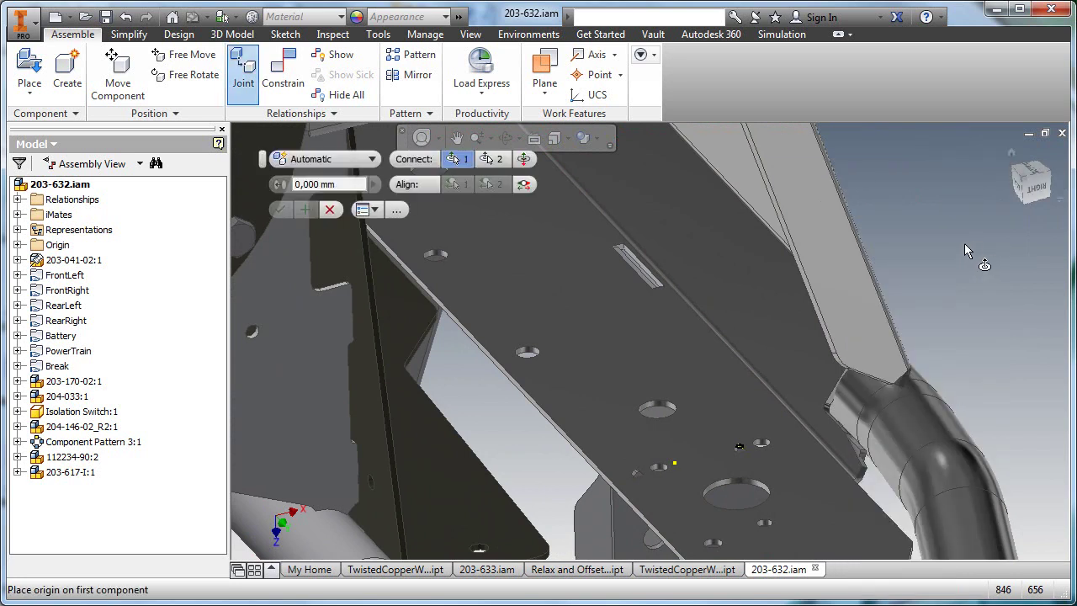
right_click(888, 211)
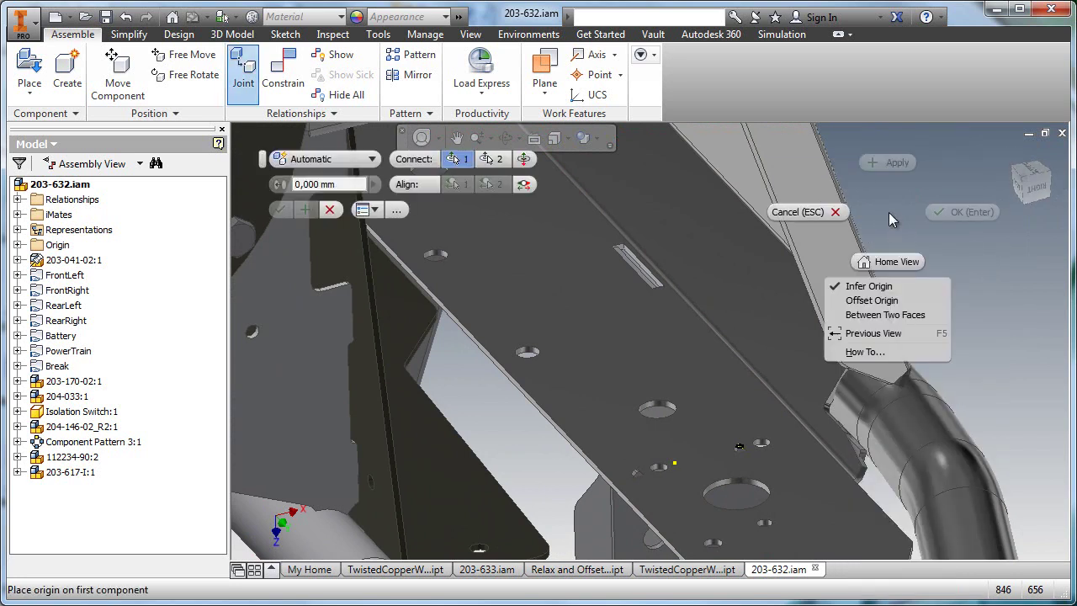
left_click(897, 303)
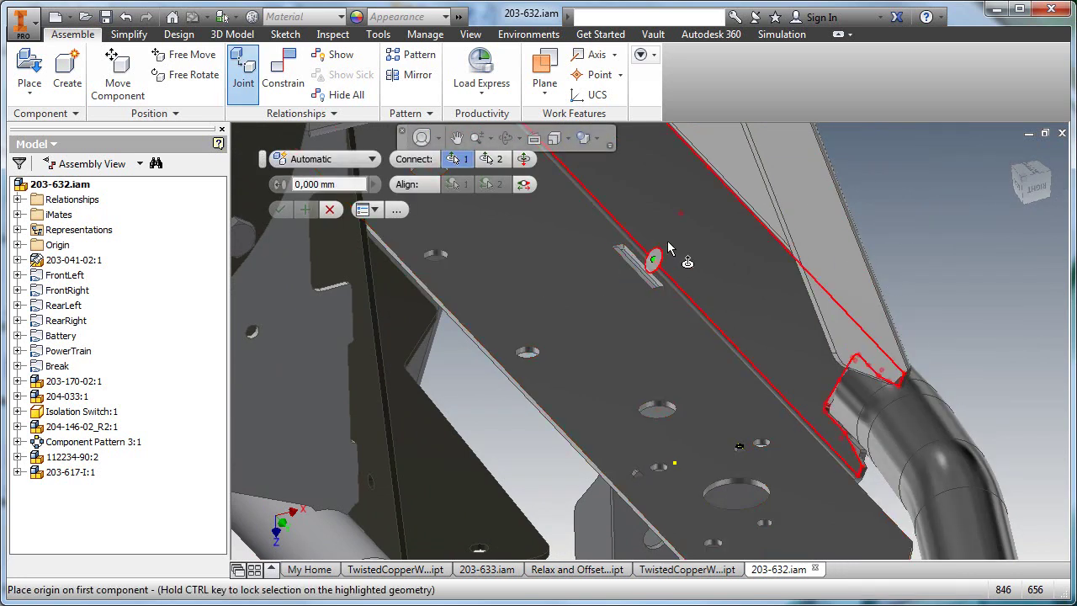
scroll(659, 248, "up", 5)
scroll(638, 276, "down", 3)
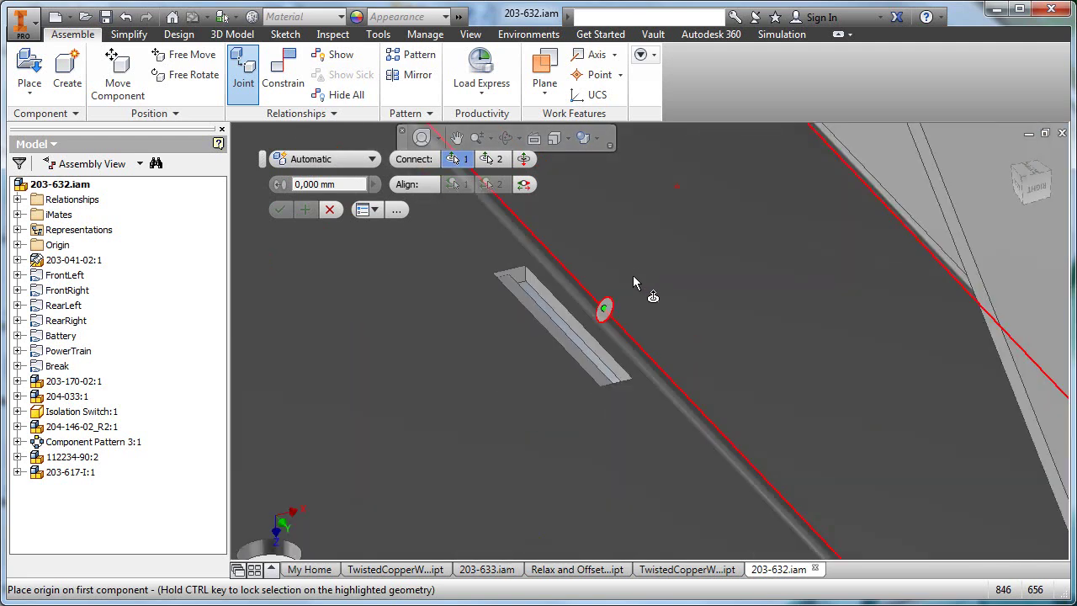
left_click(581, 321)
left_click_drag(540, 338, 403, 362)
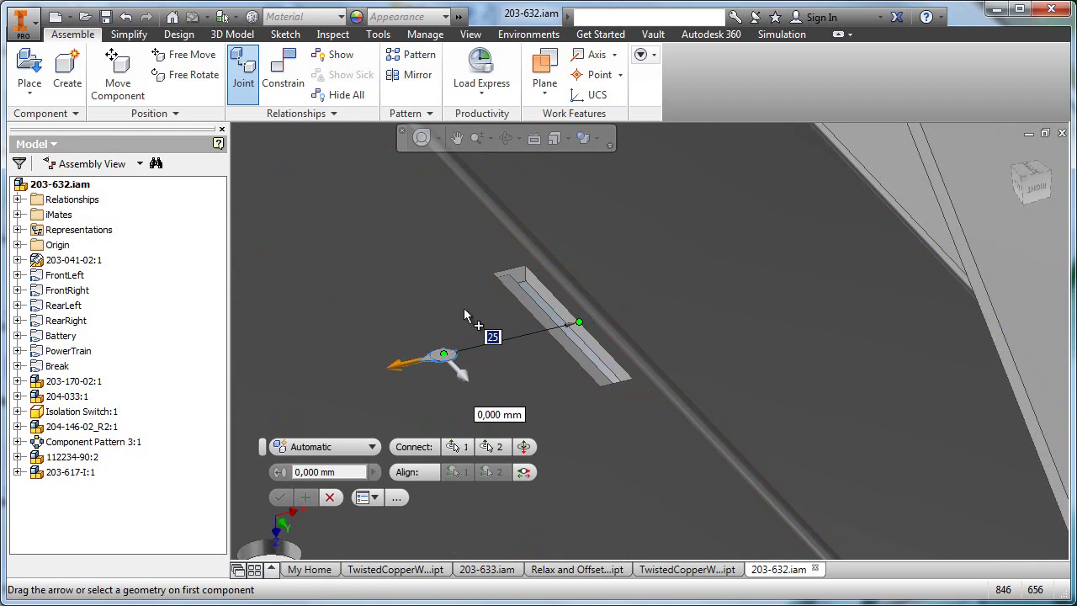
- Accept the offset, place the second origin on the dark plate's angled edge, and create the Rigid joint with component and alignment flipped
scroll(598, 324, "down", 5)
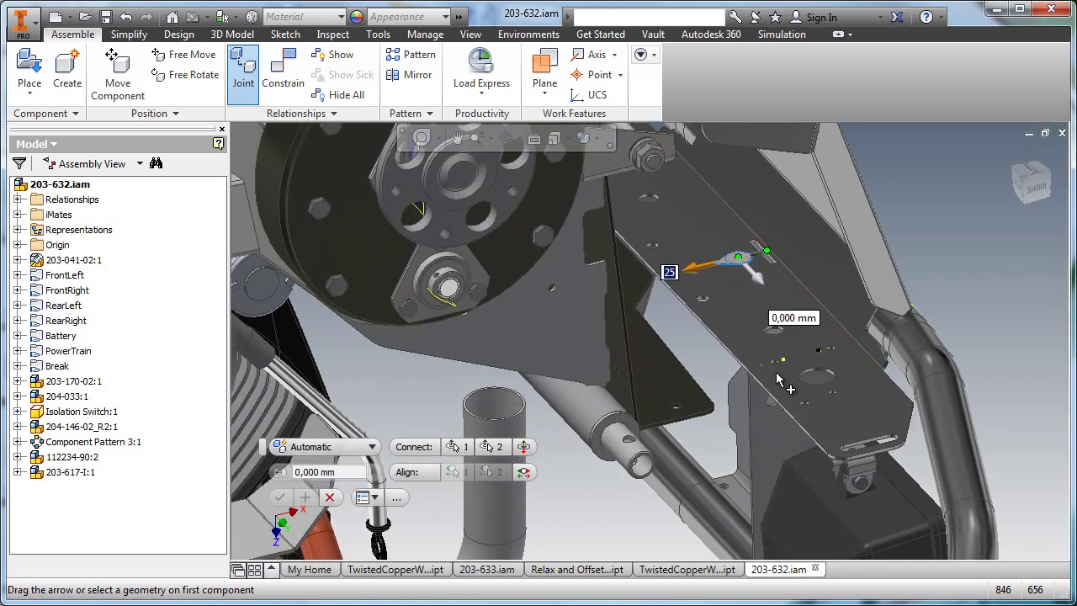
middle_click_drag(890, 170, 904, 181, "shift")
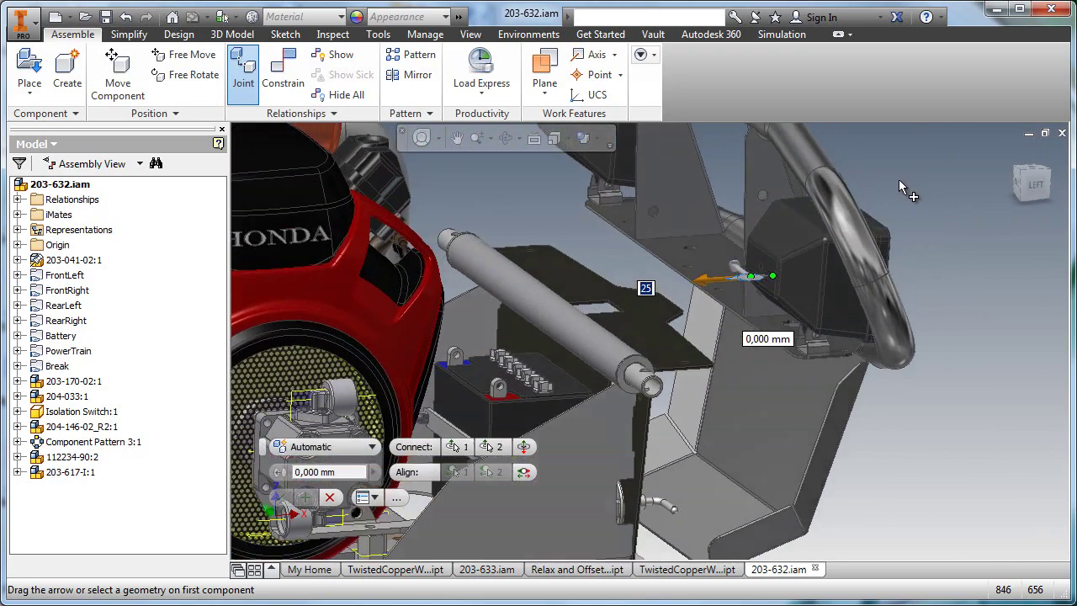
scroll(567, 217, "up", 10)
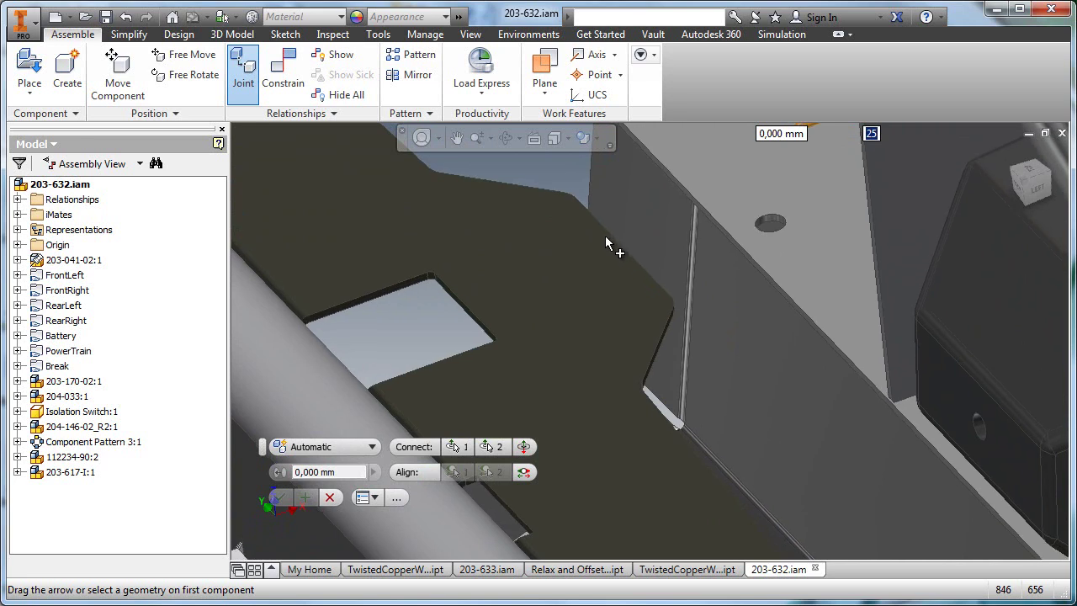
scroll(608, 237, "down", 3)
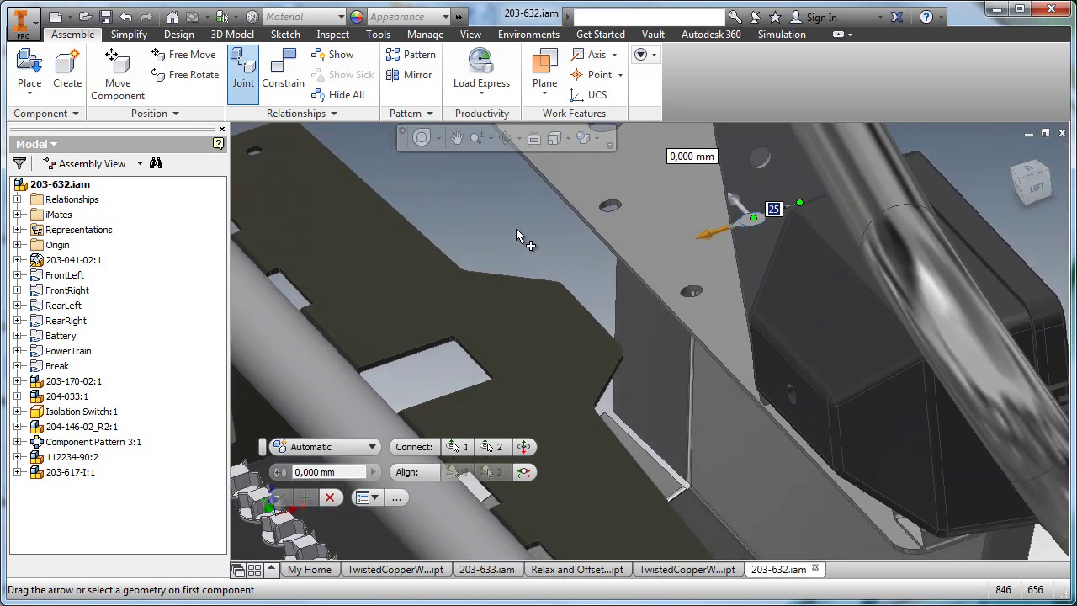
right_click(516, 228)
left_click(579, 229)
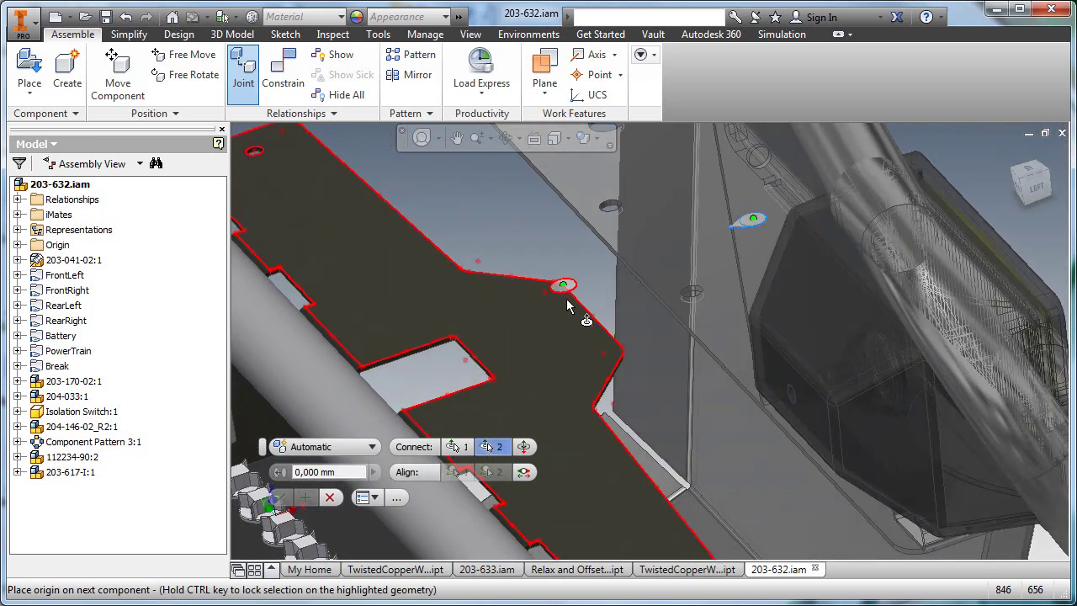
left_click(589, 317)
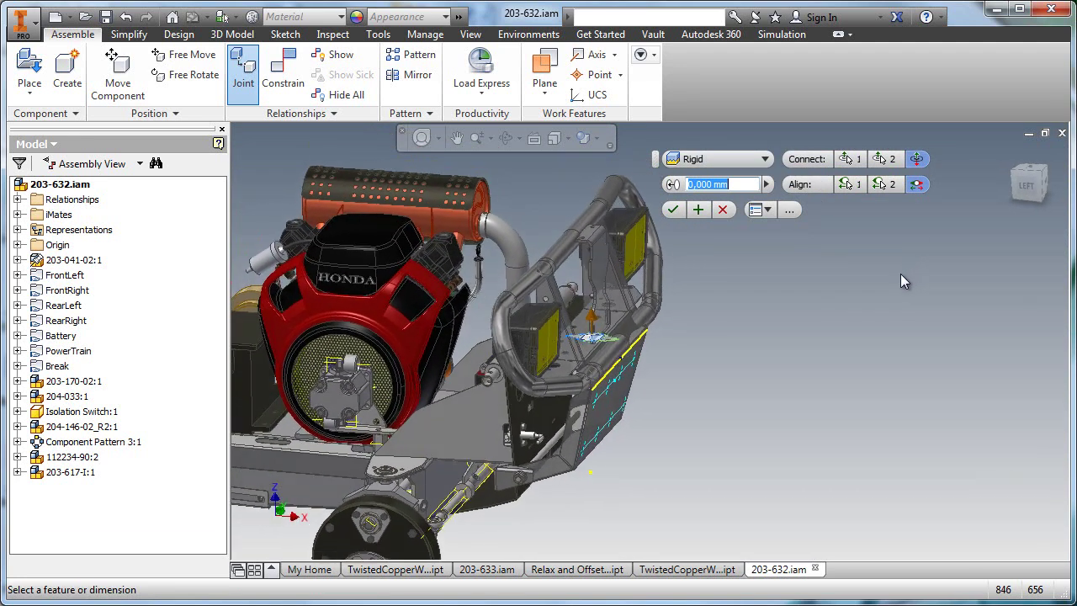
left_click(675, 211)
key("F2")
middle_click_drag(822, 329, 845, 243)
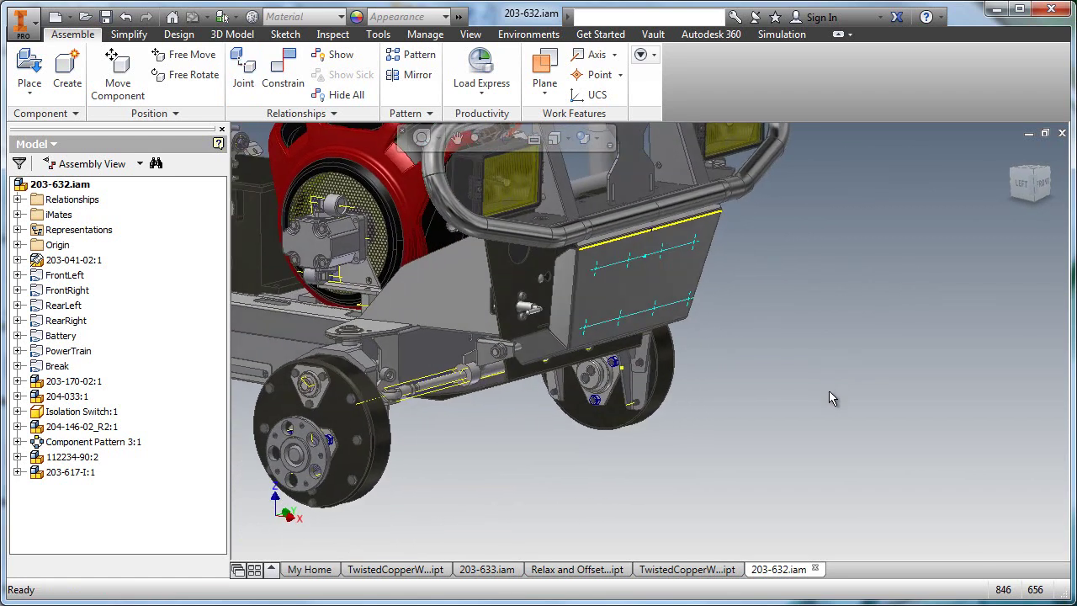
scroll(829, 398, "up", 5)
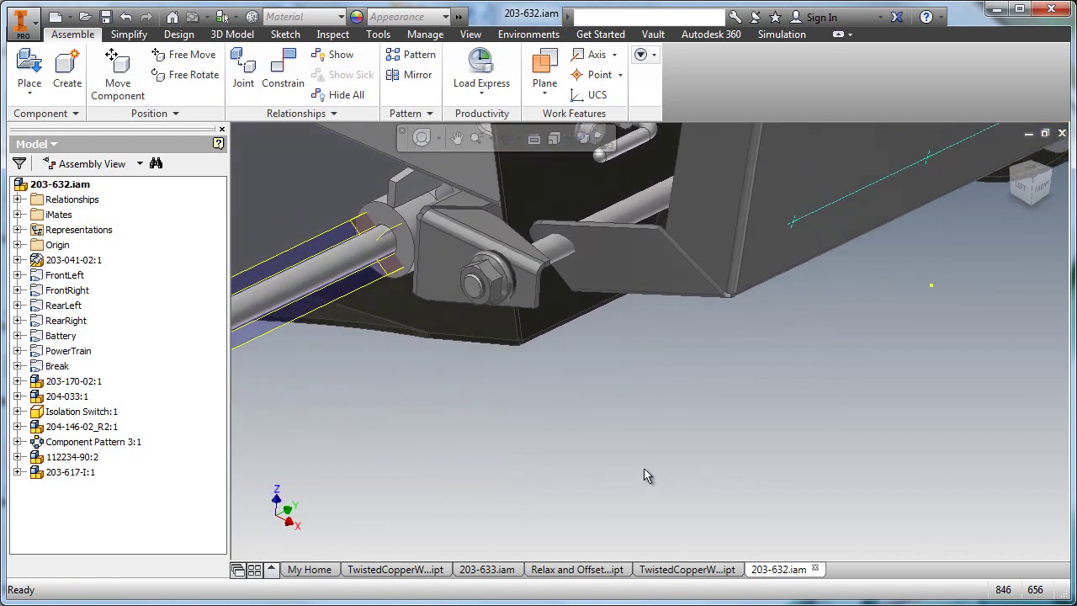
scroll(640, 474, "down", 2)
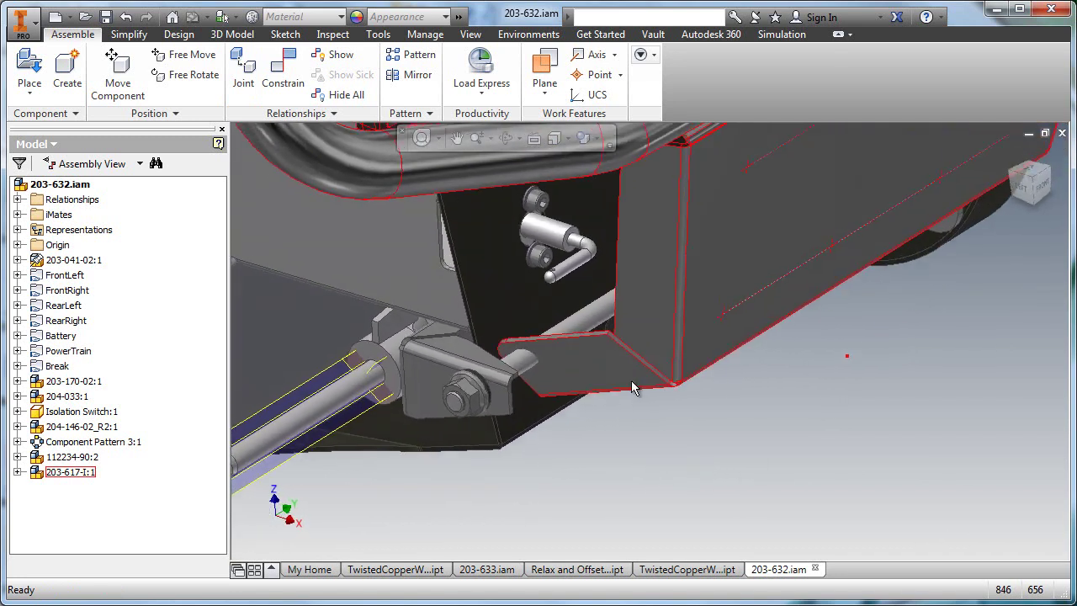
- Set the selection to Part Priority and open the front sheet metal plate for editing in place
scroll(591, 397, "down", 3)
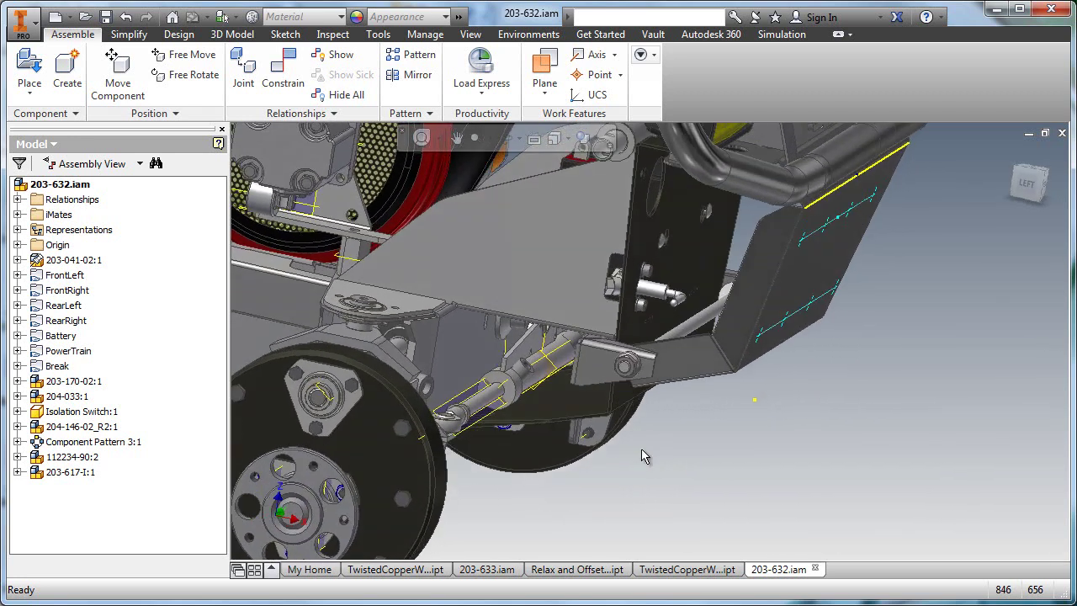
middle_click_drag(638, 455, 631, 456, "shift")
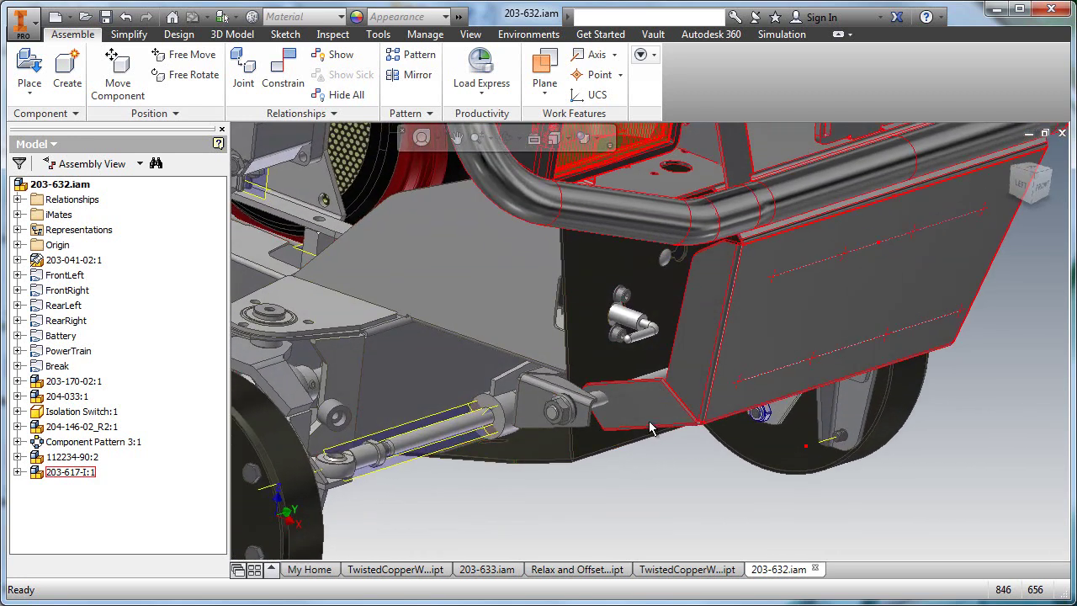
right_click(1003, 286)
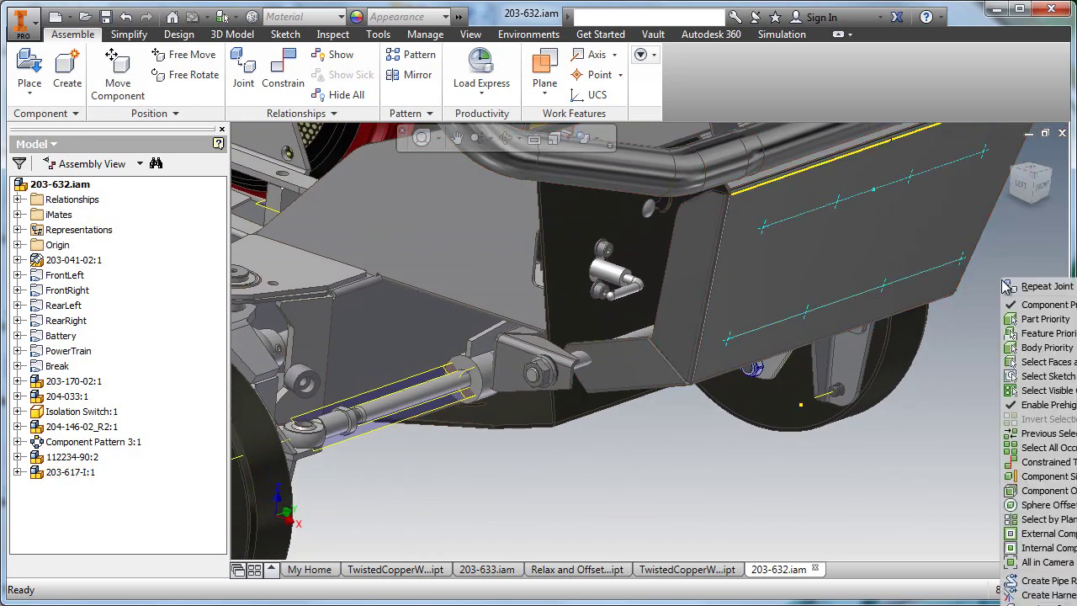
left_click(1016, 323)
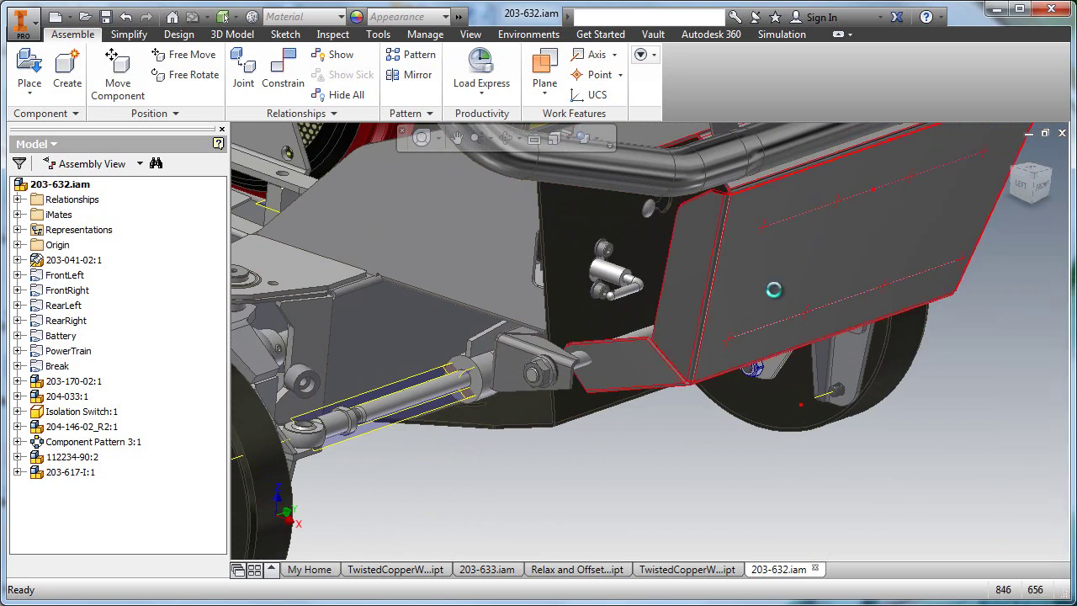
double_click(775, 289)
- Start a 2D sketch on the plate's XZ Plane from its Origin folder
middle_click_drag(645, 466, 598, 426)
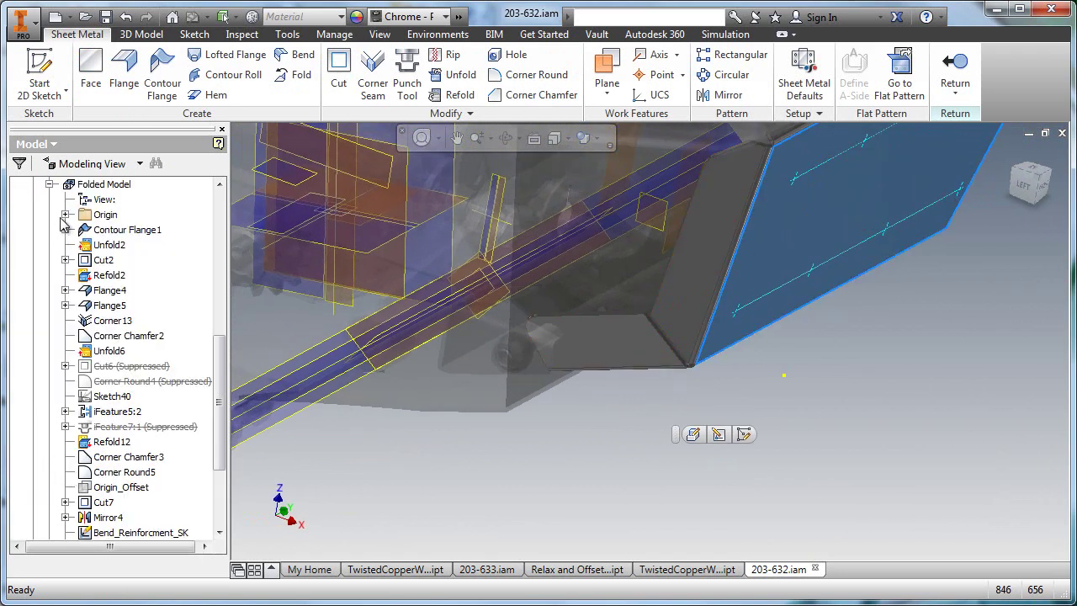
left_click(66, 214)
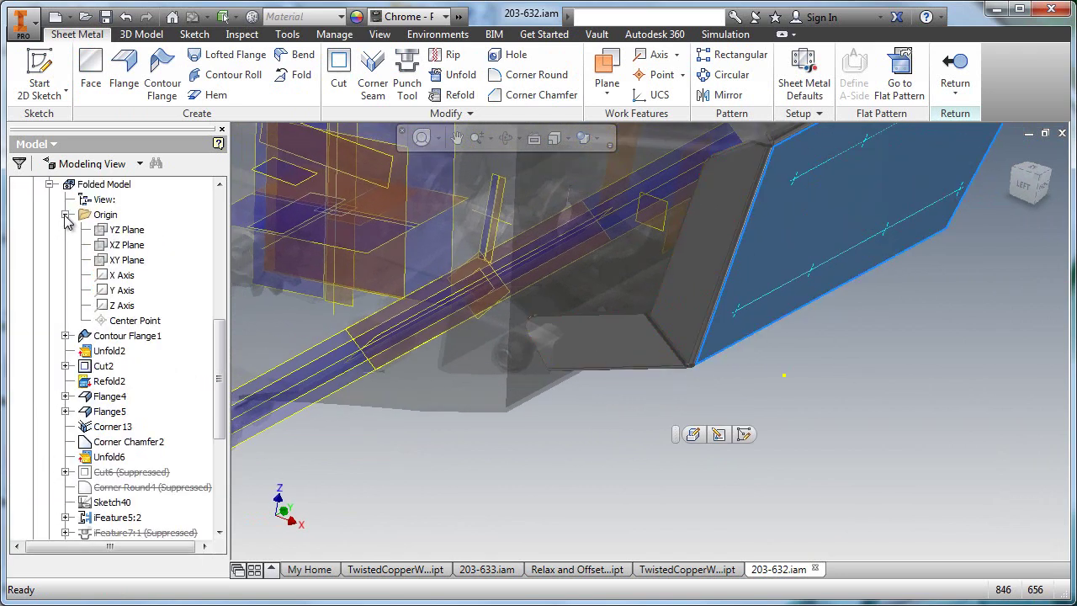
left_click(126, 244)
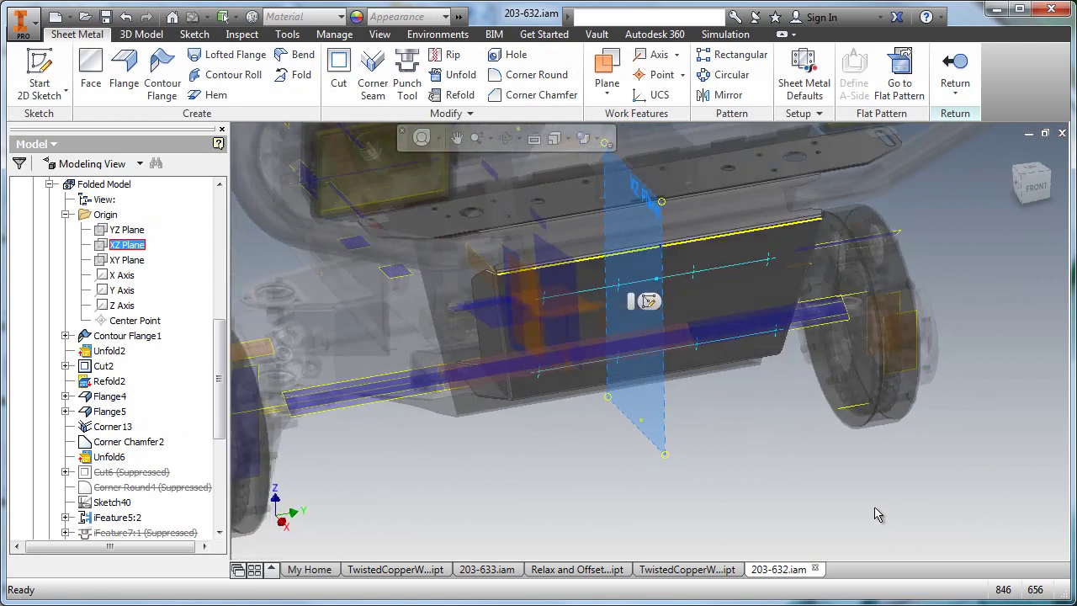
left_click(663, 295)
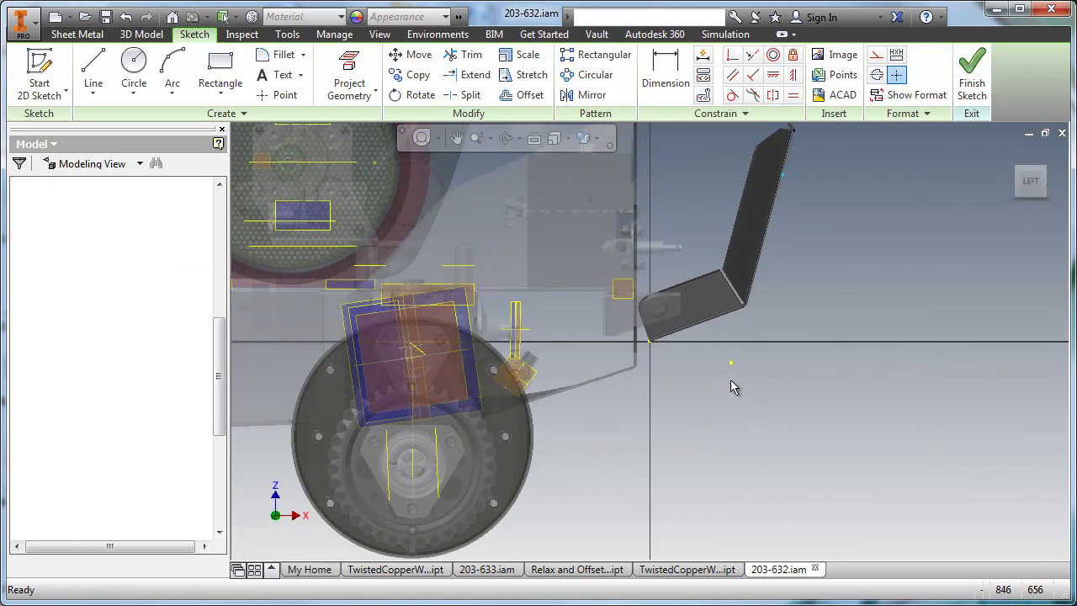
- Project the inner circular edge seen through the plate's lower rounded corner into the sketch
scroll(659, 303, "down", 5)
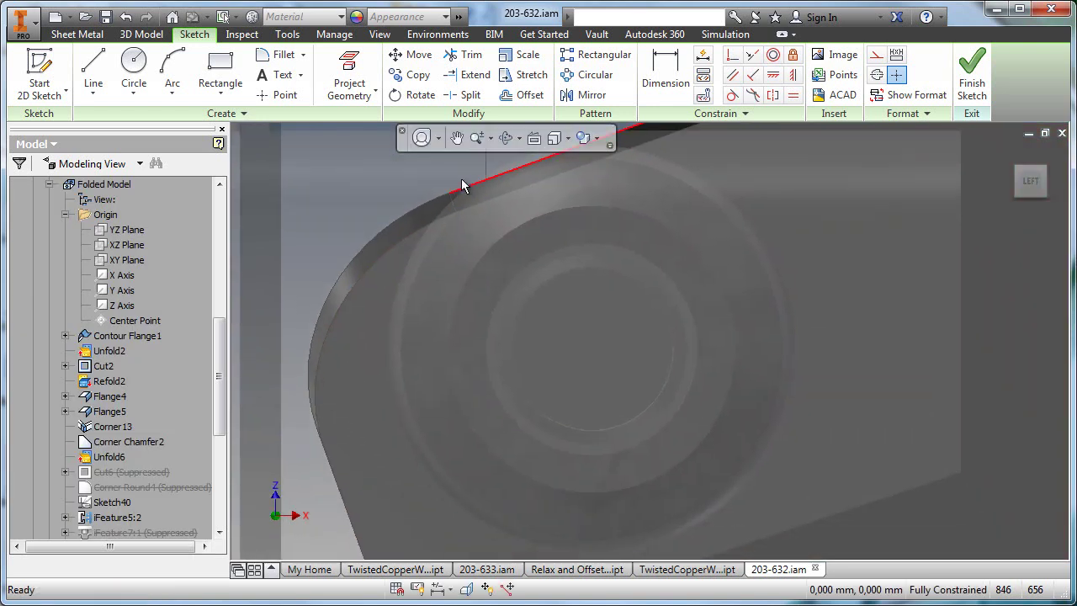
right_click(329, 191)
left_click(370, 217)
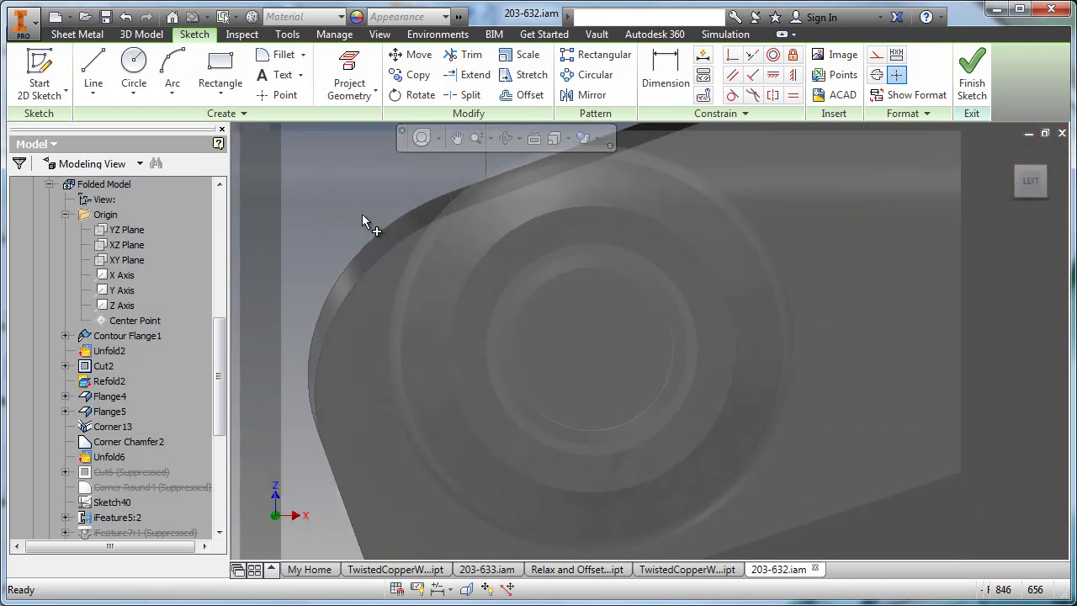
left_click(560, 245)
scroll(379, 277, "up", 5)
middle_click_drag(402, 352, 544, 495, "shift")
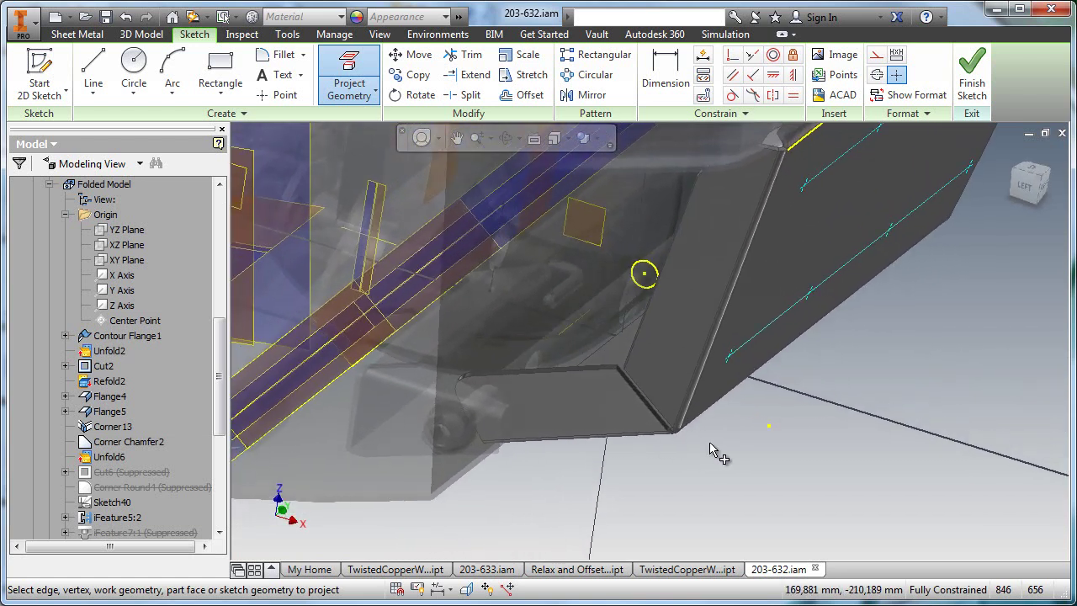
- Finish the sketch and cut the projected circle through the plate with extents All in both directions
right_click(875, 327)
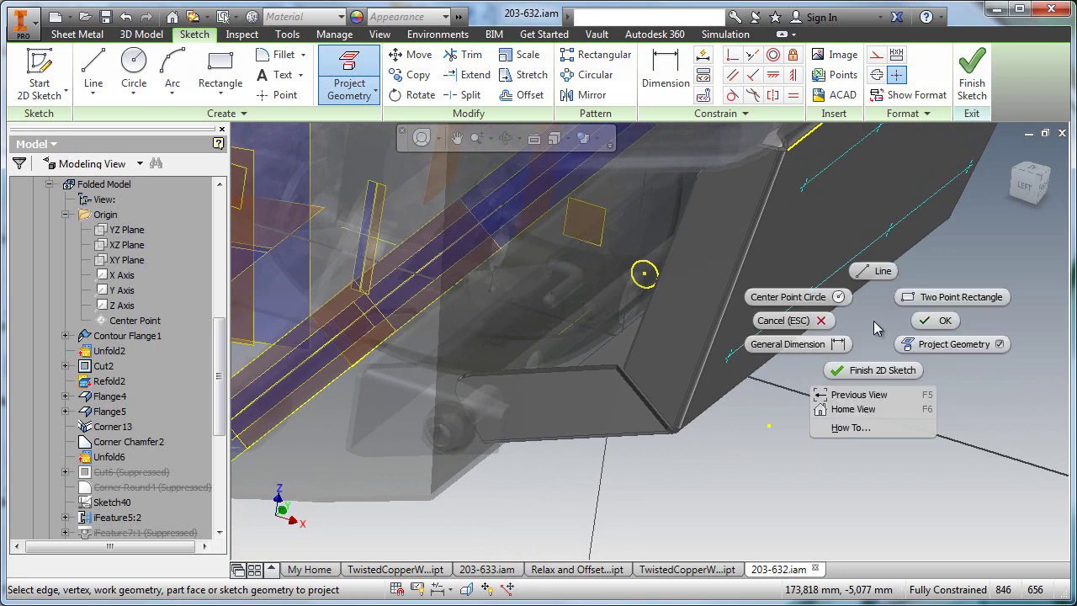
left_click(878, 371)
key("Return")
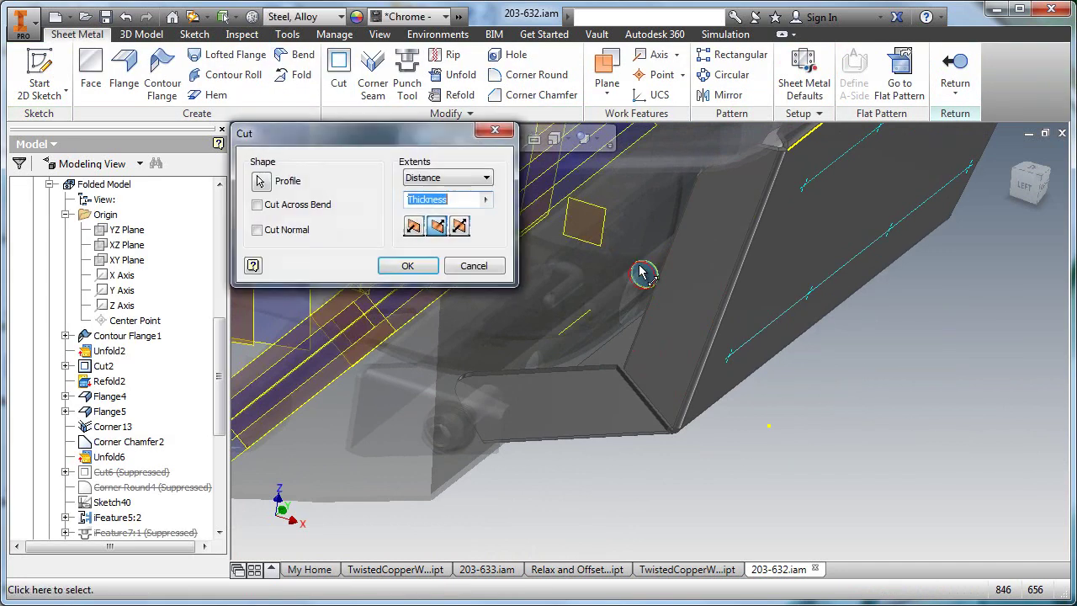
left_click(444, 177)
left_click(420, 236)
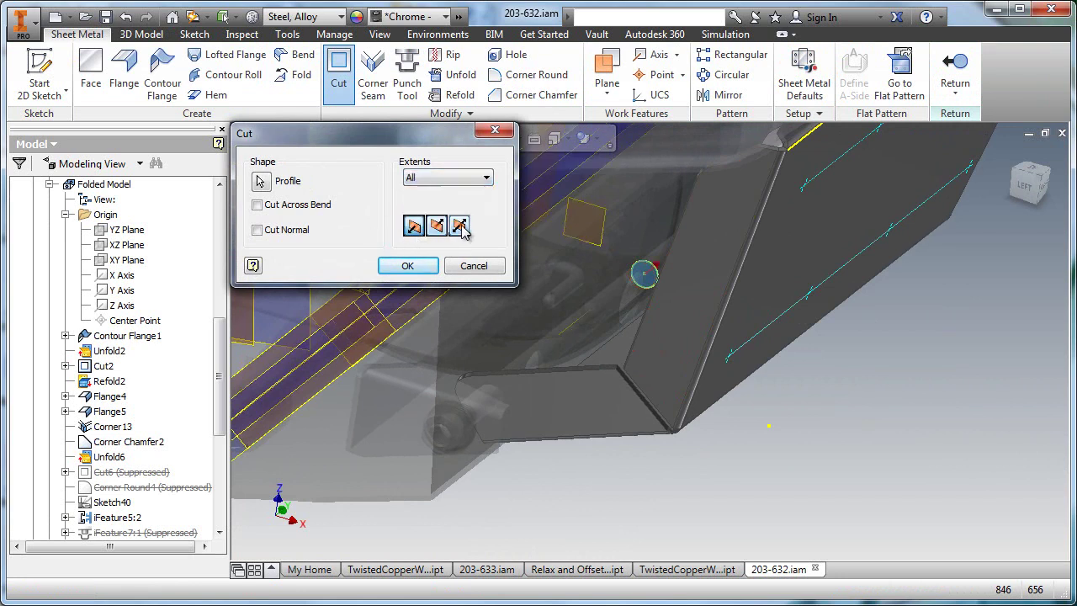
left_click(406, 265)
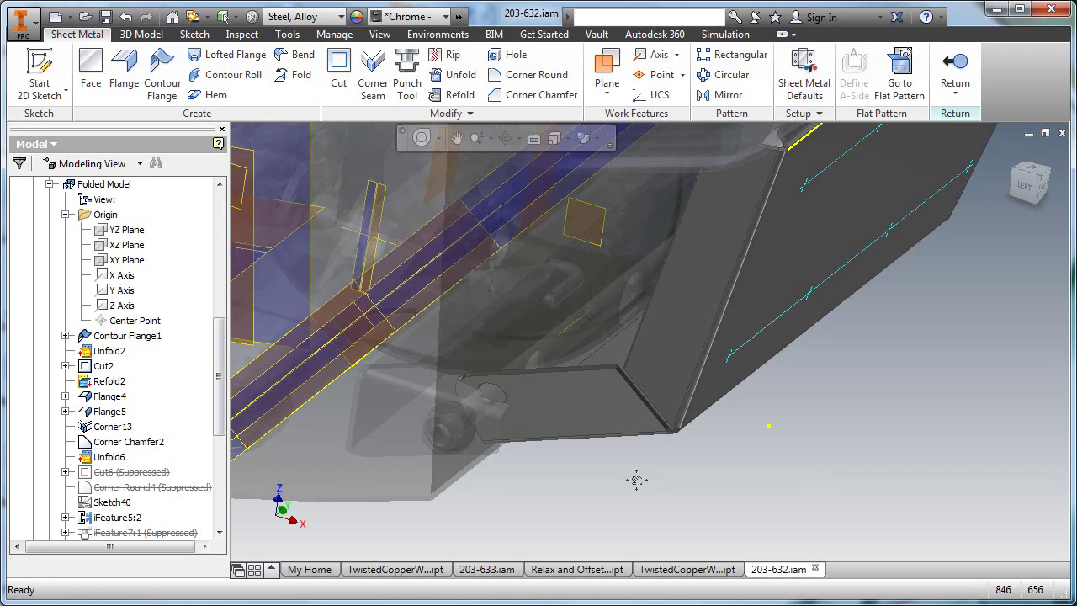
- Return to the assembly and open the front plate part 203-617-D in its own window
left_click(954, 71)
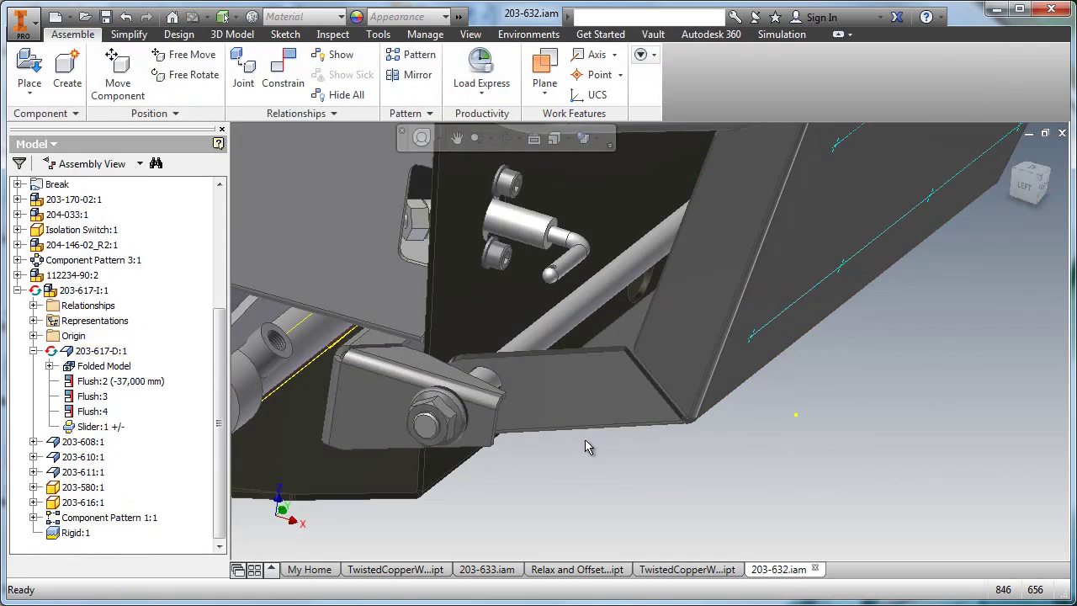
right_click(700, 336)
left_click(701, 290)
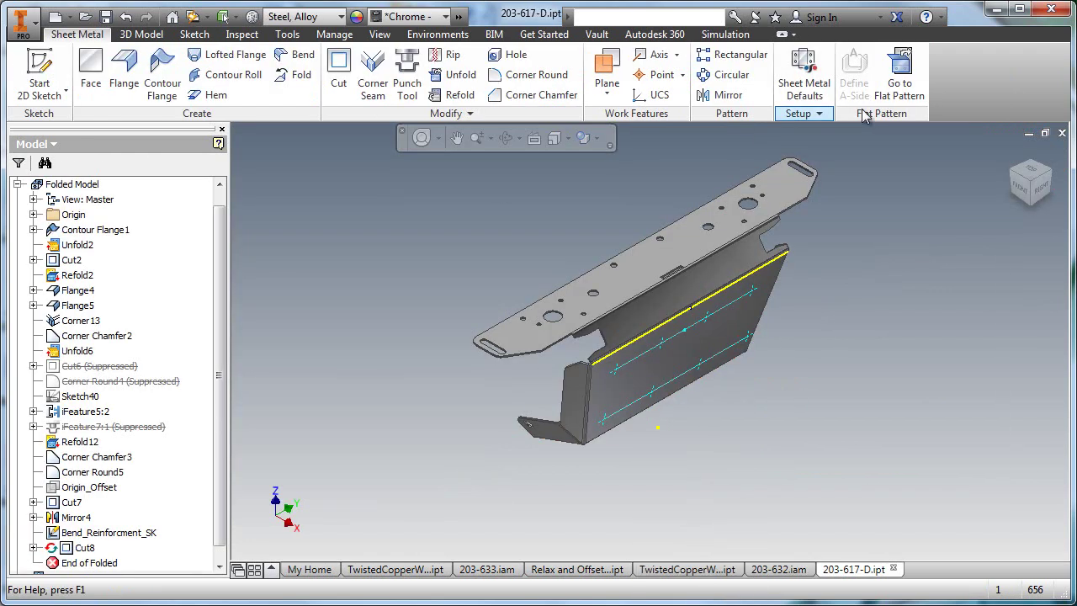
- Show the plate's flat pattern and examine the wall of the lower corner hole from the front and at an angle
left_click(891, 88)
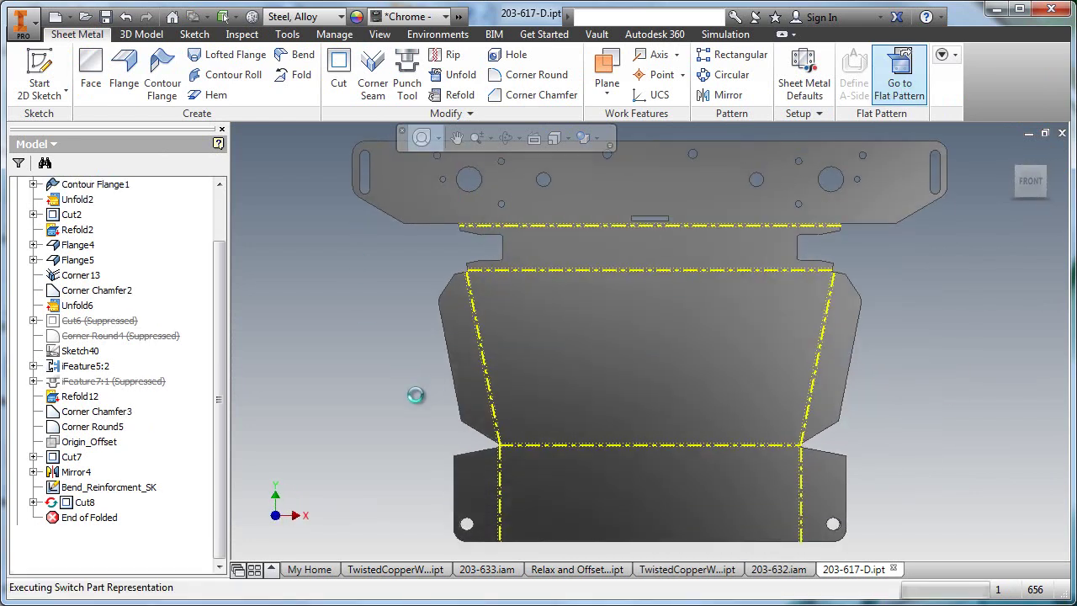
middle_click_drag(609, 380, 90, 271)
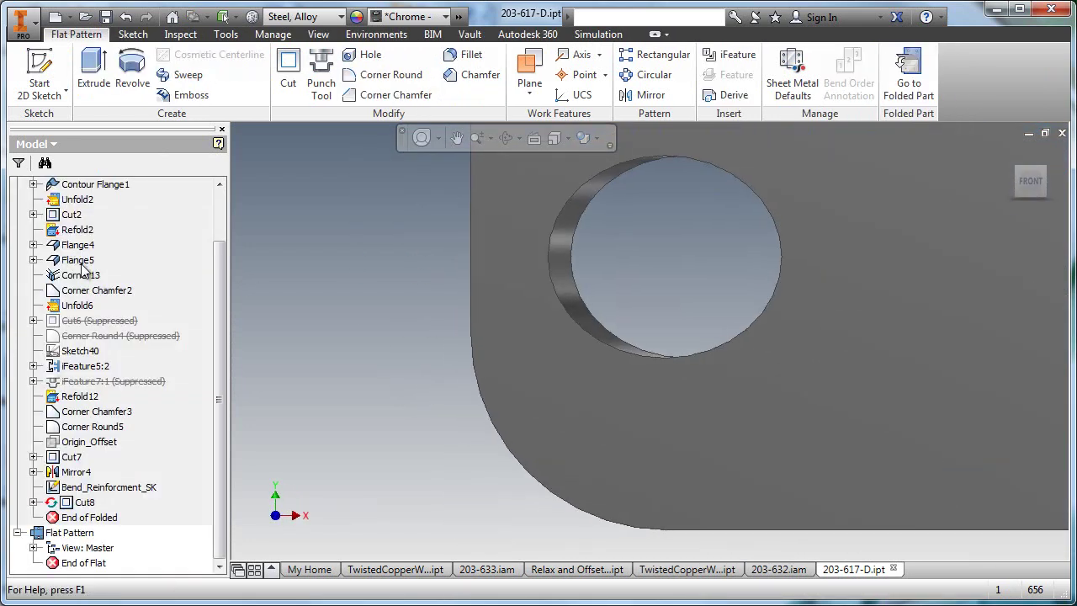
middle_click_drag(324, 331, 277, 391)
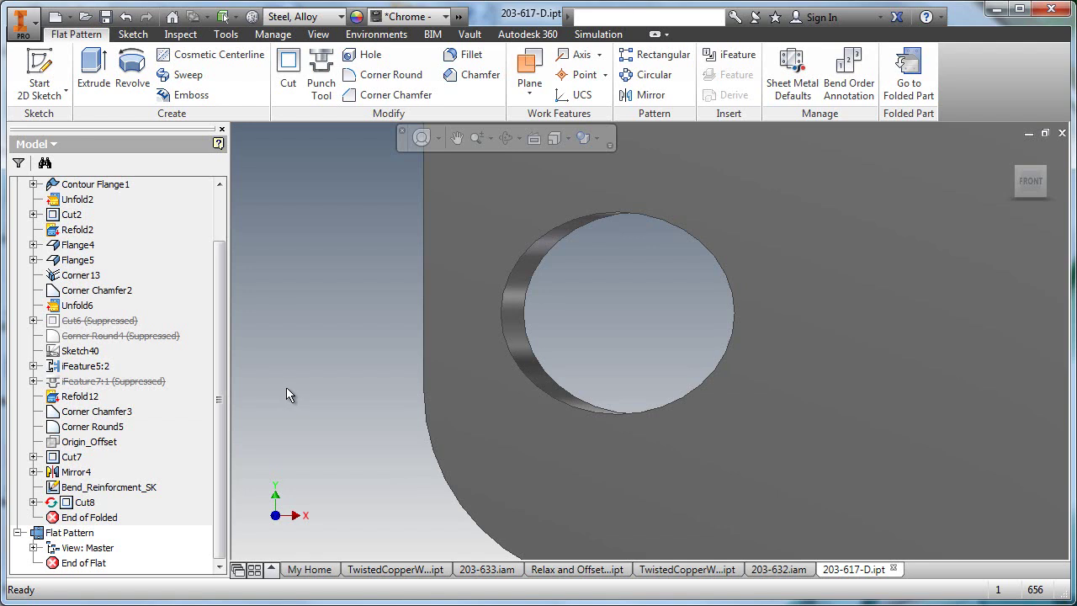
scroll(286, 387, "up", 2)
middle_click_drag(286, 387, 327, 376)
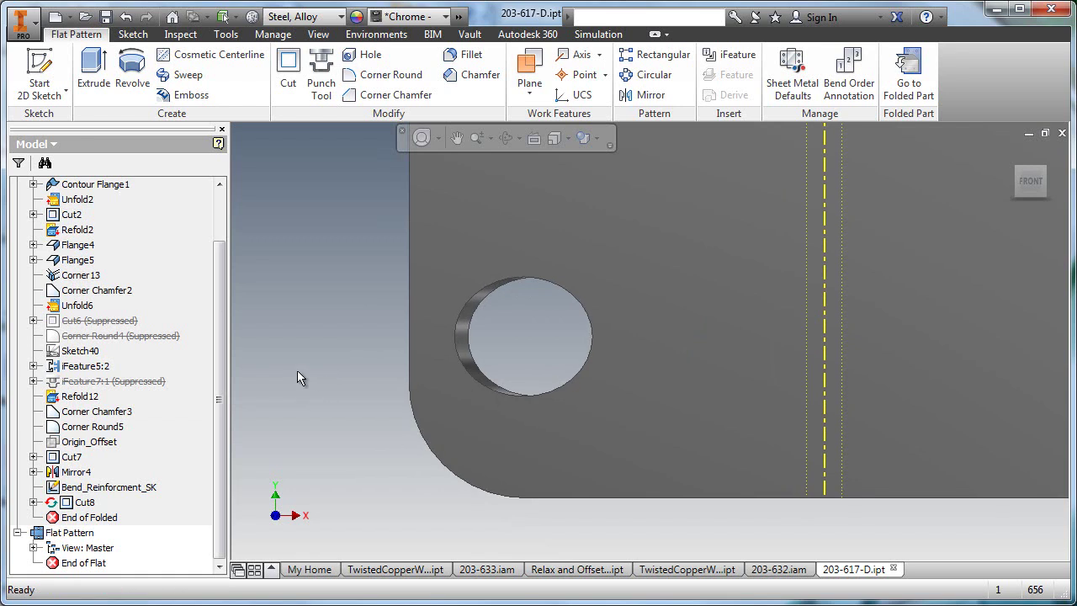
middle_click_drag(345, 336, 350, 352, "shift")
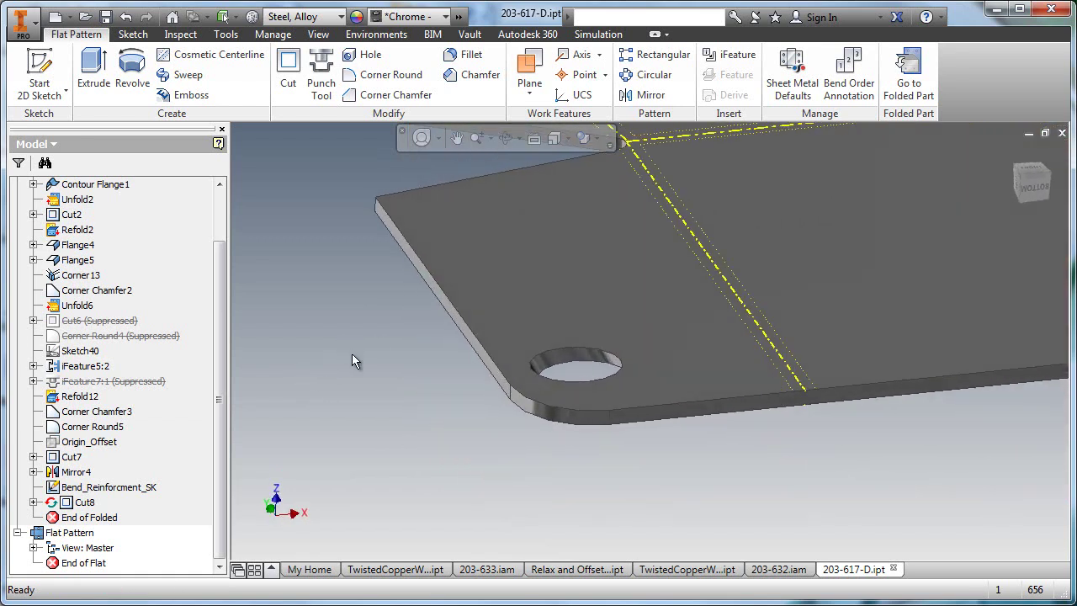
key("F5")
key("F5")
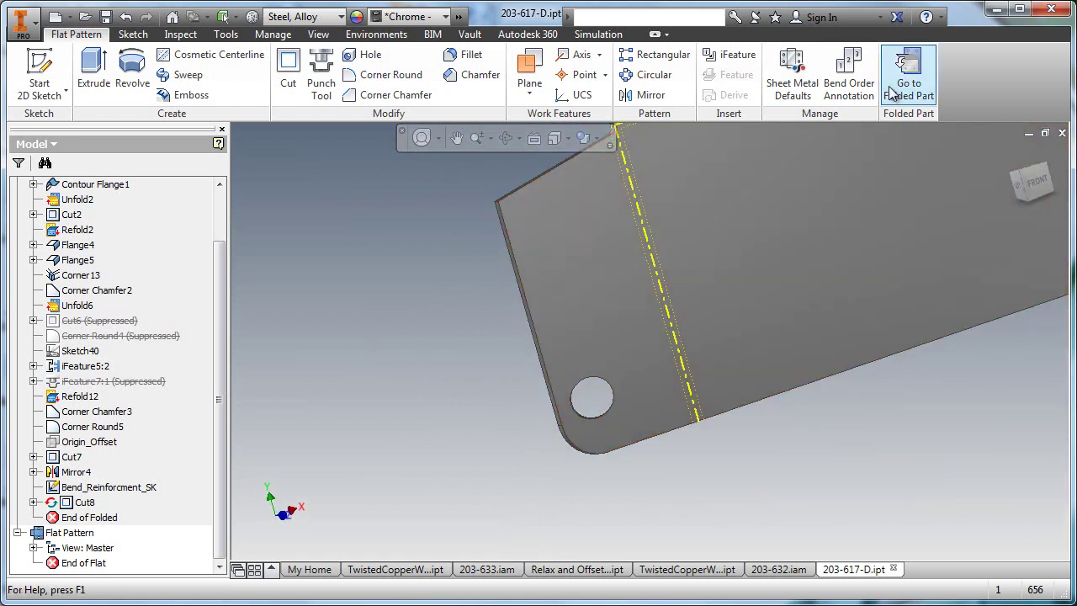
- Return to the folded part and edit Cut8 to turn on Cut Normal
left_click(890, 93)
scroll(225, 446, "down", 2)
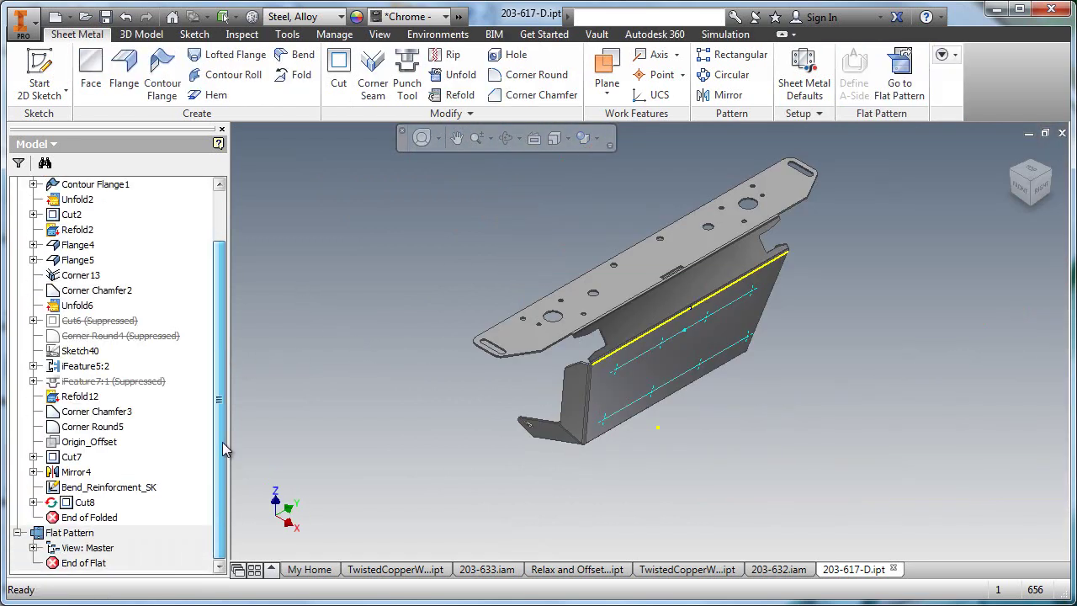
right_click(73, 502)
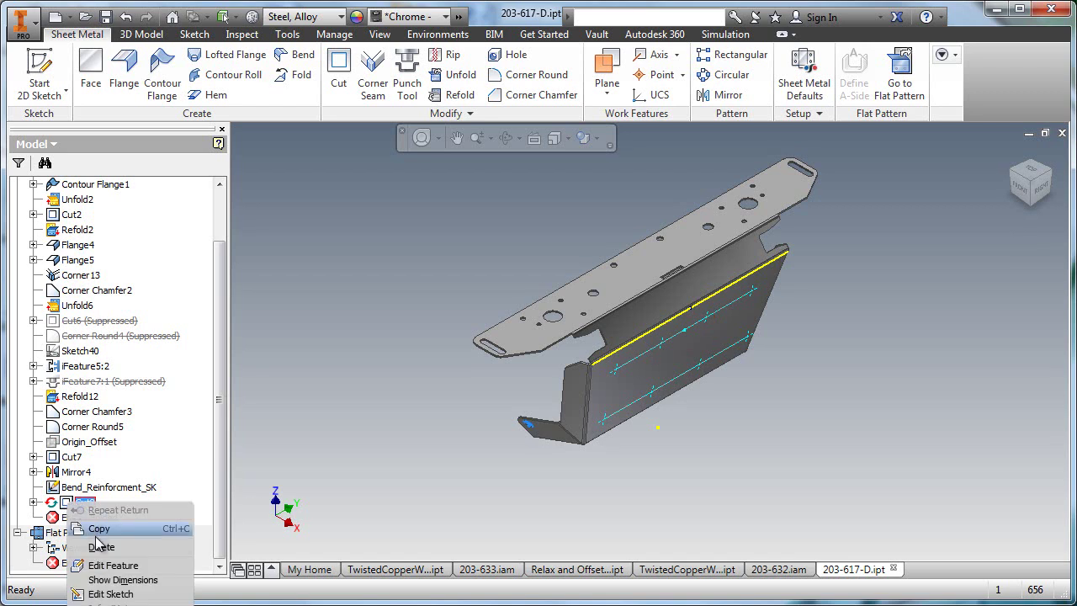
left_click(101, 565)
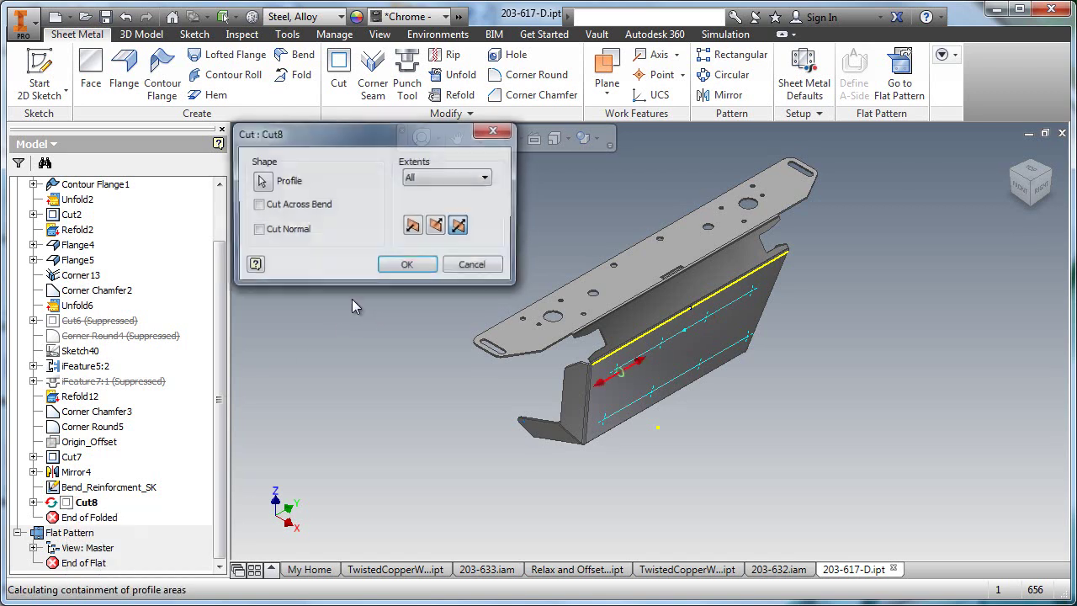
left_click(258, 231)
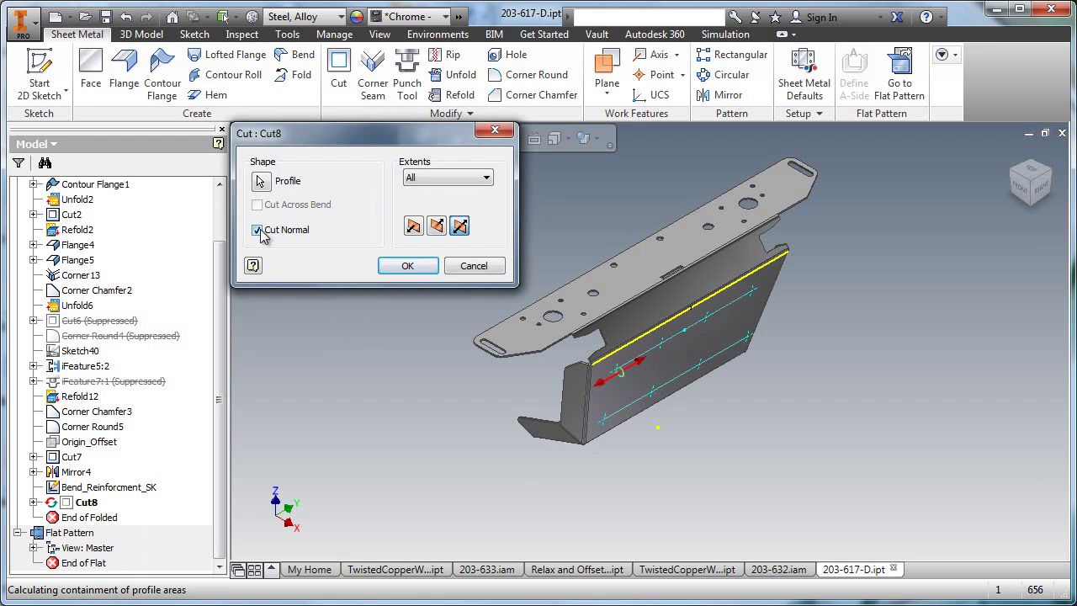
left_click(402, 266)
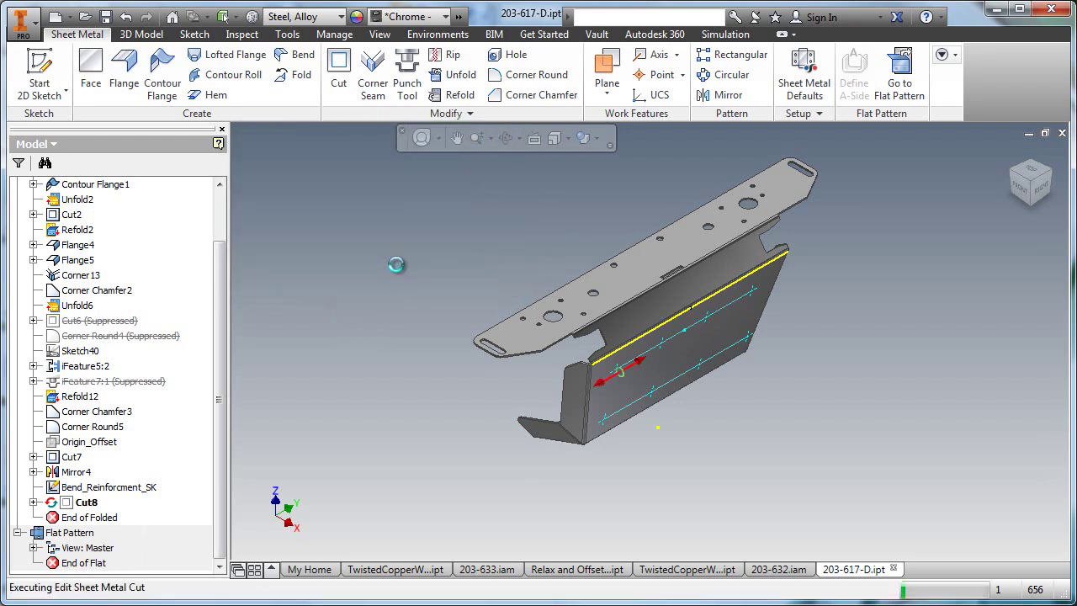
- Reopen the flat pattern and examine the corner hole's shape and wall after the Cut Normal change
left_click(899, 88)
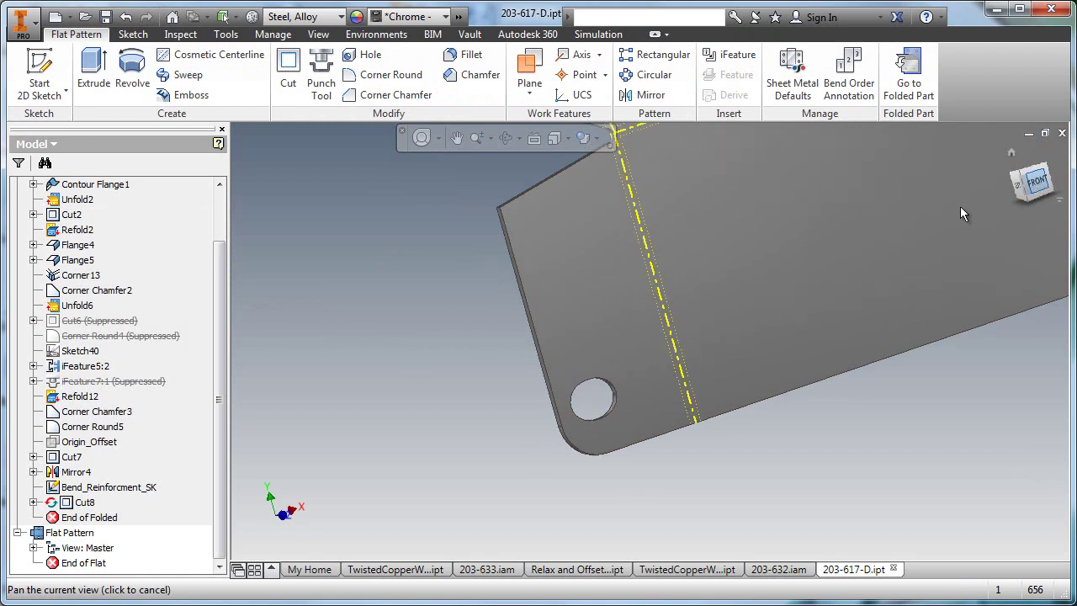
left_click(1034, 180)
scroll(454, 381, "down", 4)
middle_click_drag(537, 425, 211, 101)
scroll(396, 333, "down", 4)
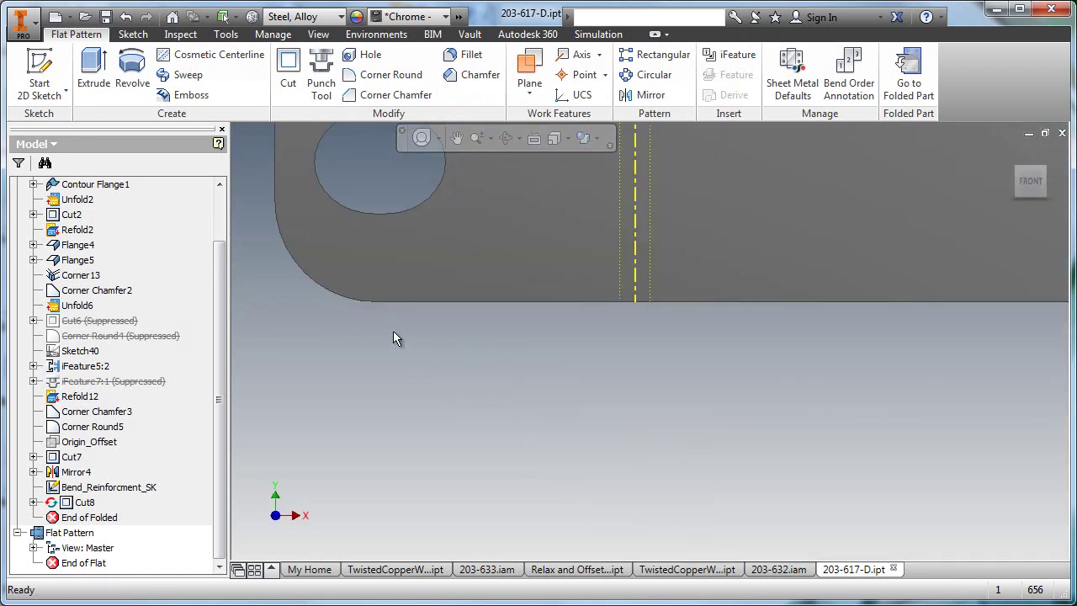
middle_click_drag(396, 334, 475, 507)
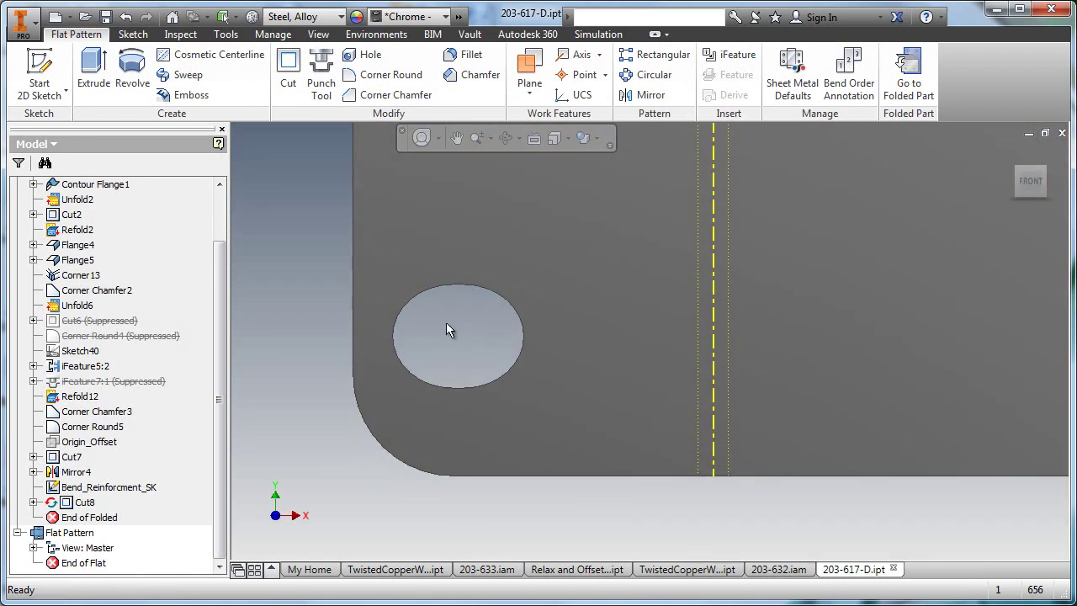
middle_click_drag(233, 396, 583, 326, "shift")
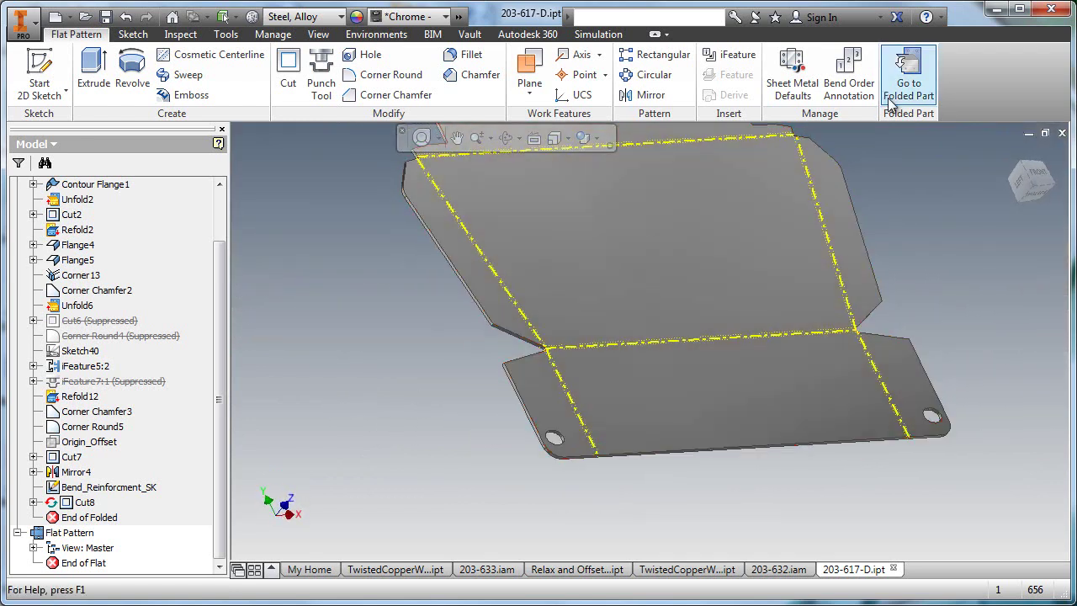
- Return to the folded part and open the sketch Bend_Reinforcment_SK on the front face for editing
left_click(908, 76)
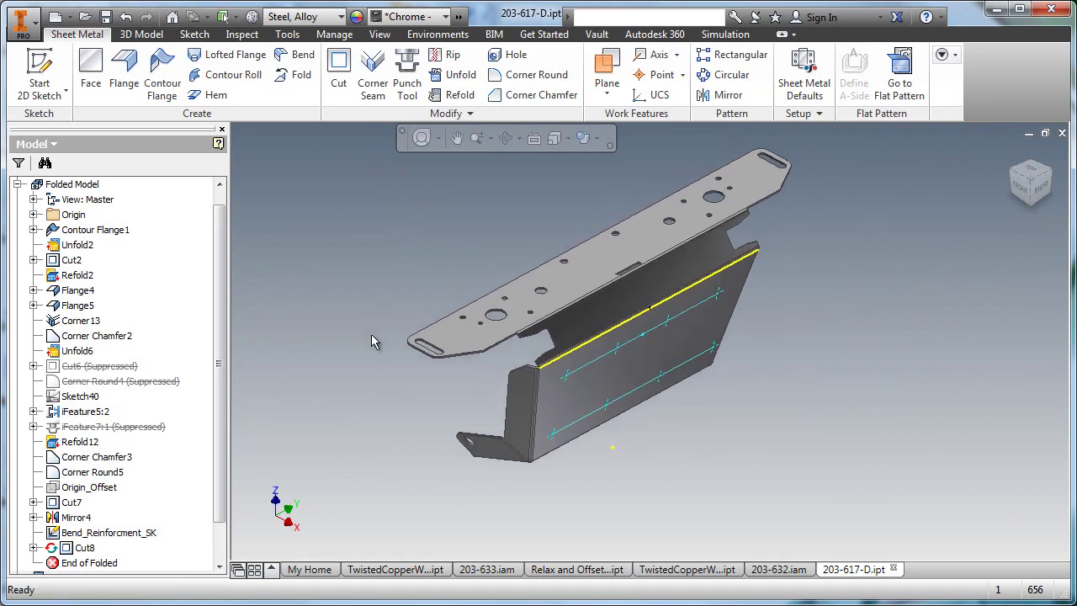
middle_click_drag(371, 338, 257, 474)
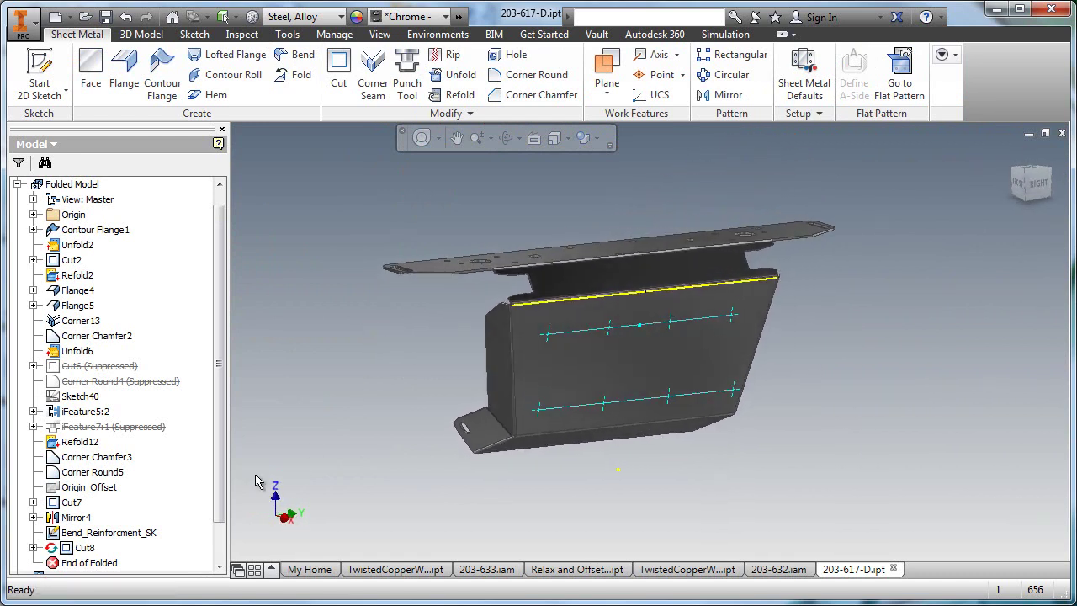
left_click(563, 334)
left_click(635, 323)
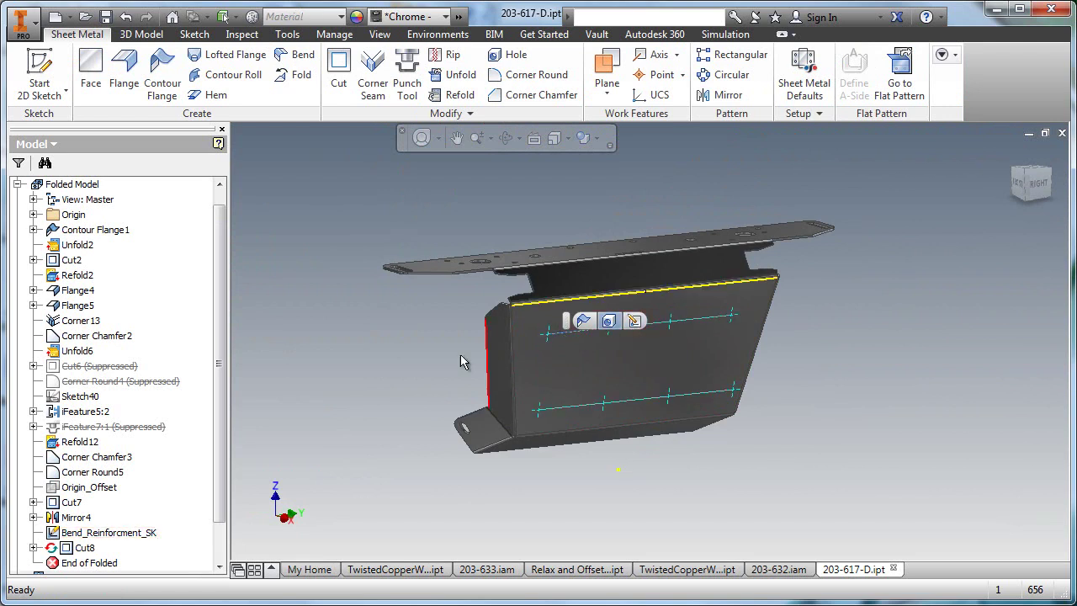
left_click(636, 323)
scroll(884, 325, "down", 3)
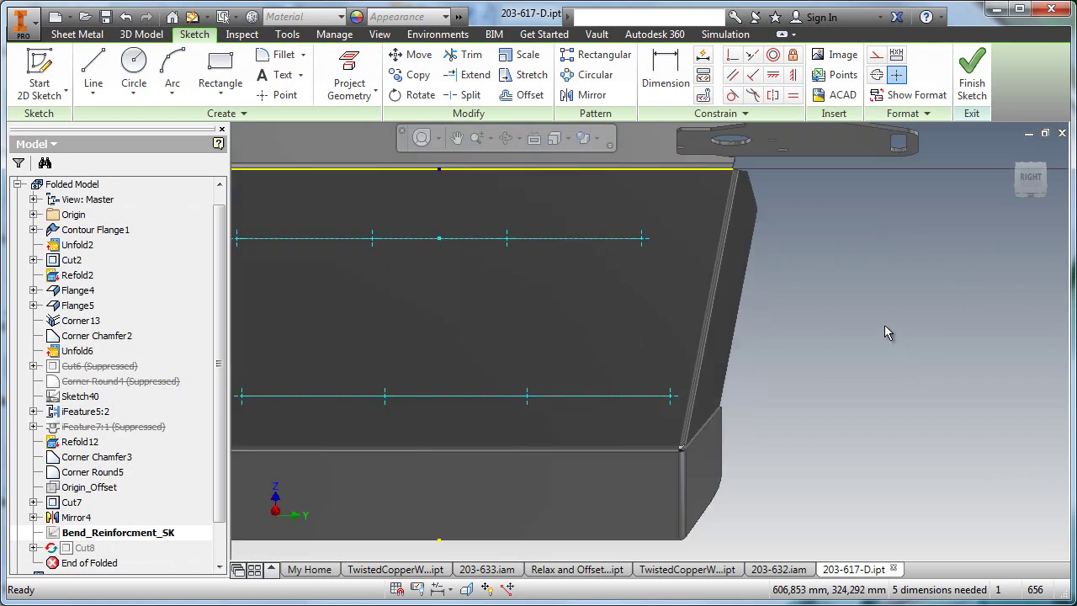
scroll(869, 326, "up", 2)
middle_click_drag(830, 332, 869, 374)
middle_click_drag(396, 330, 329, 303)
scroll(377, 326, "down", 3)
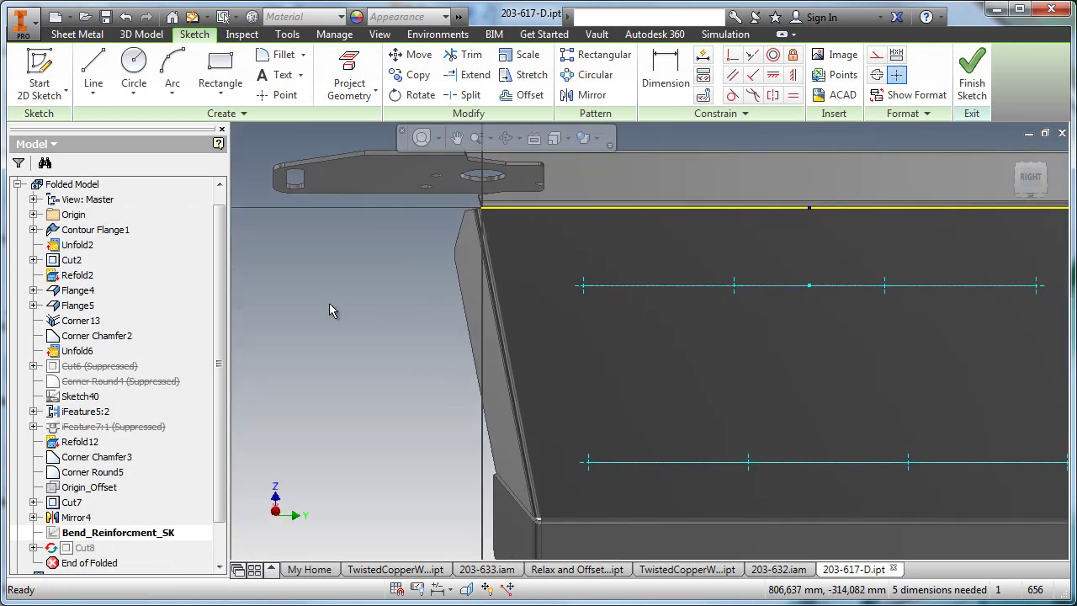
- Select the construction points and lines of both reinforcement rows in the sketch and examine their constraints
mouse_move(540, 249)
left_mouse_down()
mouse_move(758, 317)
mouse_move(825, 325)
left_mouse_up()
middle_click_drag(370, 347, 293, 339)
left_click_drag(795, 246, 891, 489)
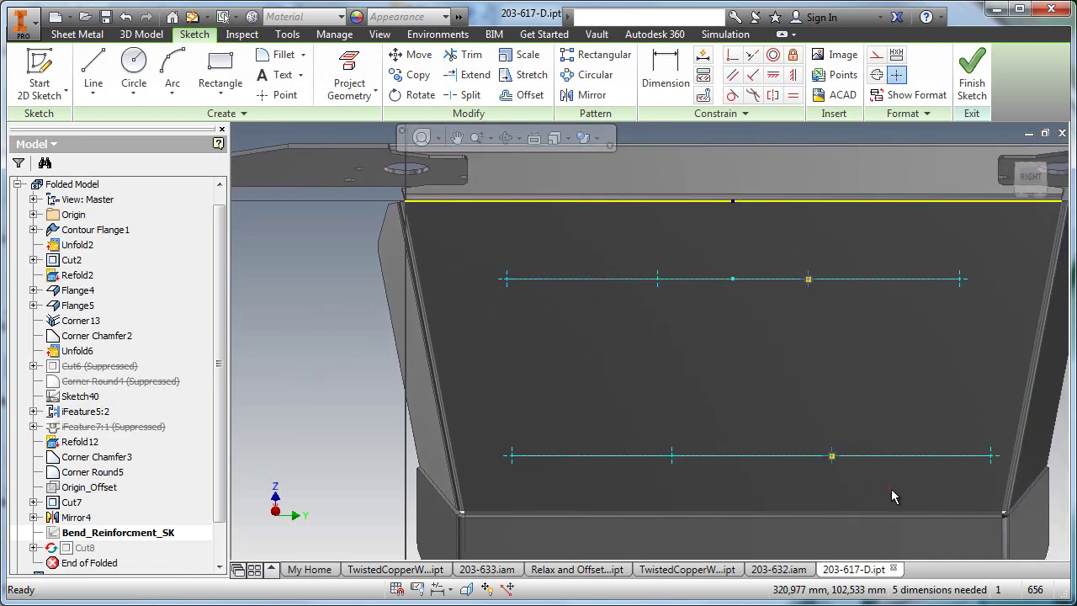
left_click_drag(789, 242, 1004, 336)
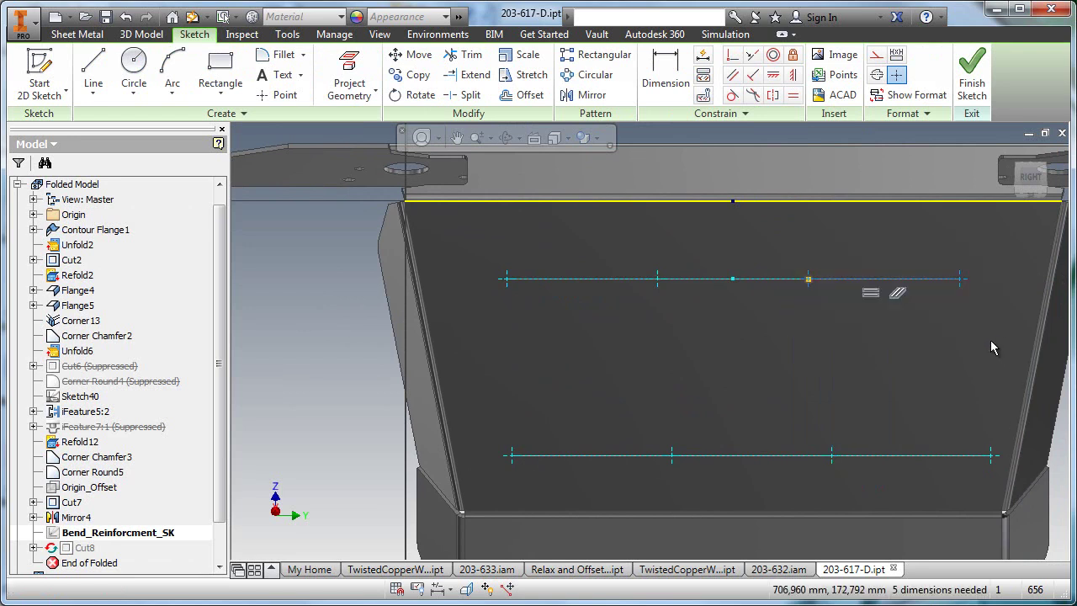
mouse_move(476, 242)
left_mouse_down()
mouse_move(733, 403)
mouse_move(1004, 505)
left_mouse_up()
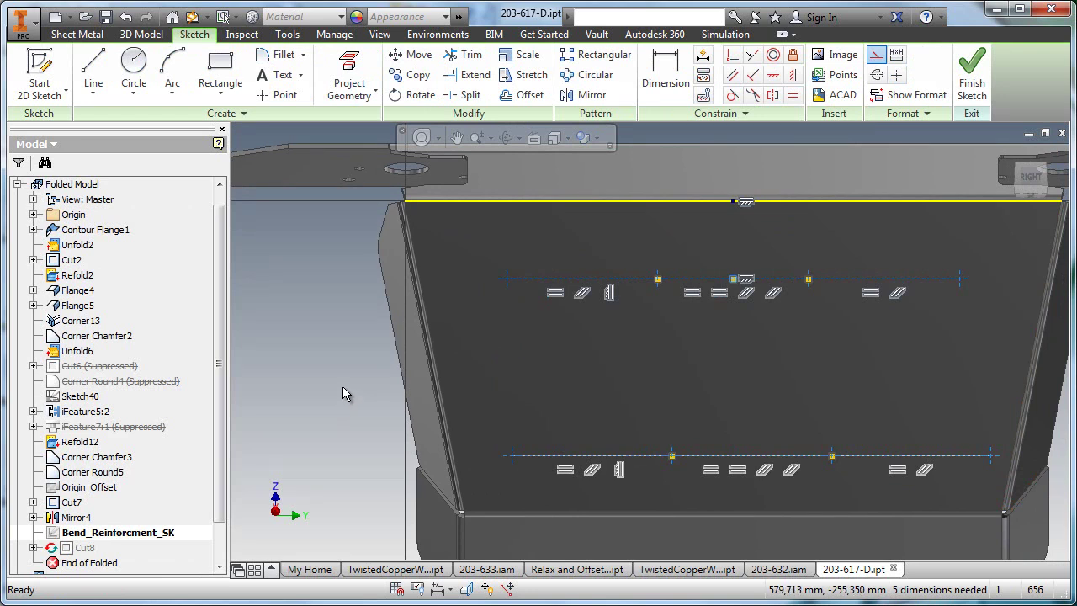
left_click_drag(465, 245, 721, 477)
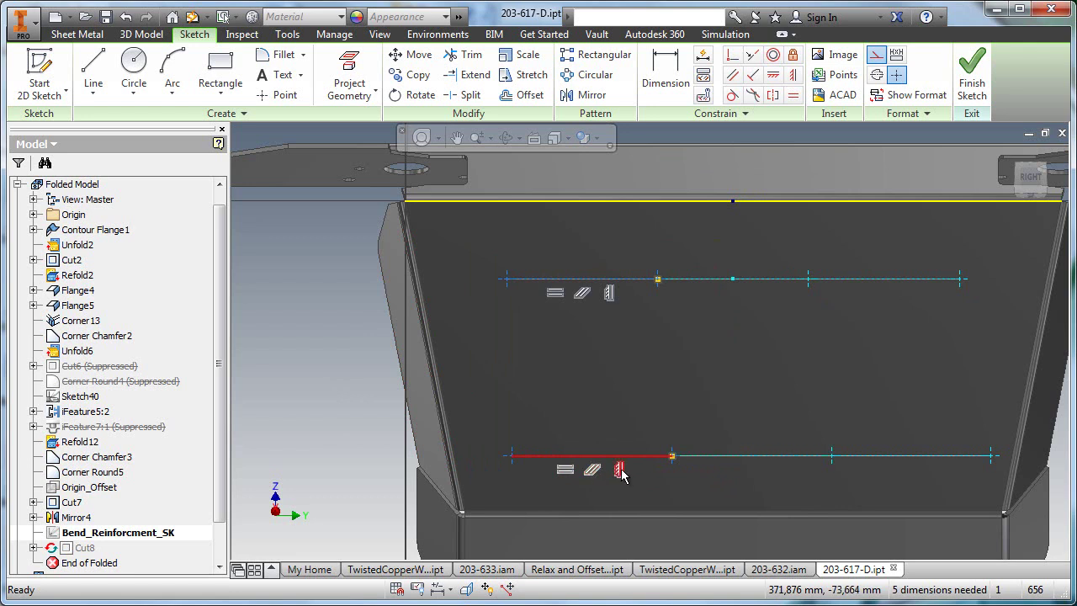
scroll(617, 476, "down", 3)
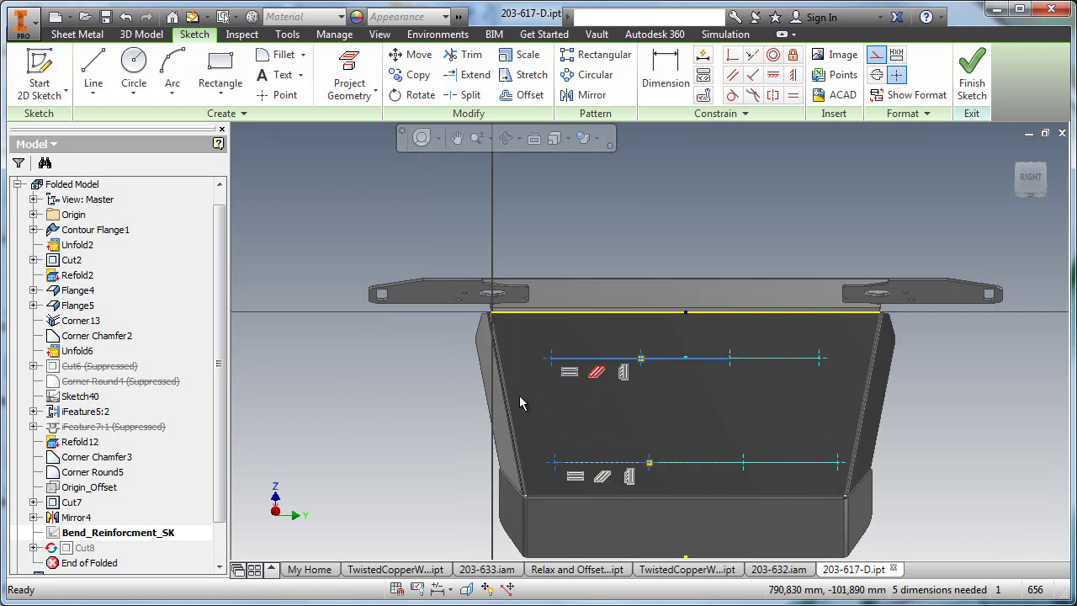
right_click(598, 376)
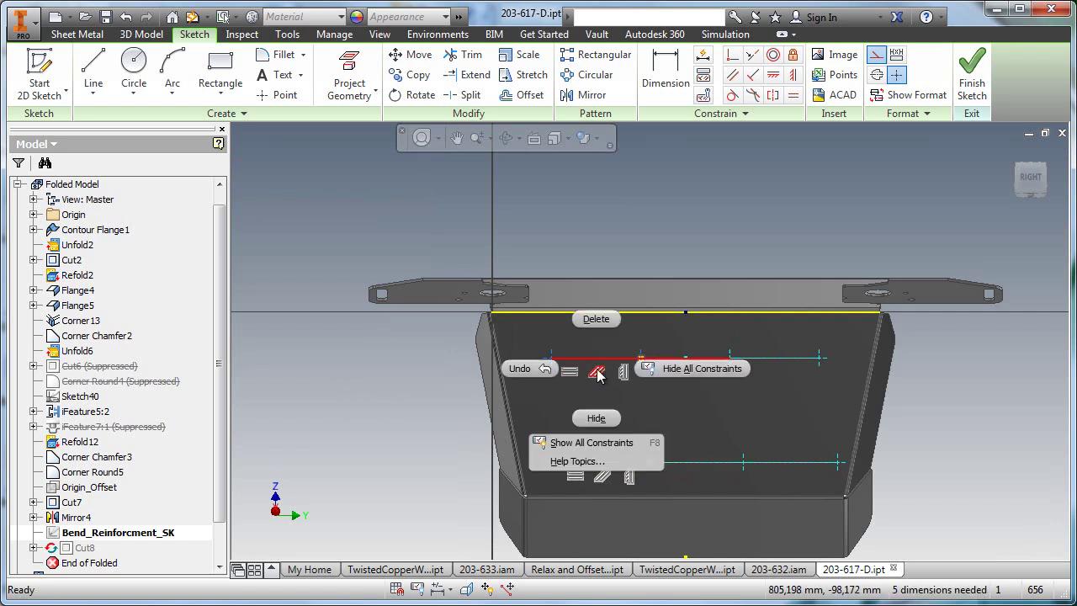
left_click(463, 394)
middle_click_drag(411, 412, 348, 336)
scroll(814, 370, "up", 4)
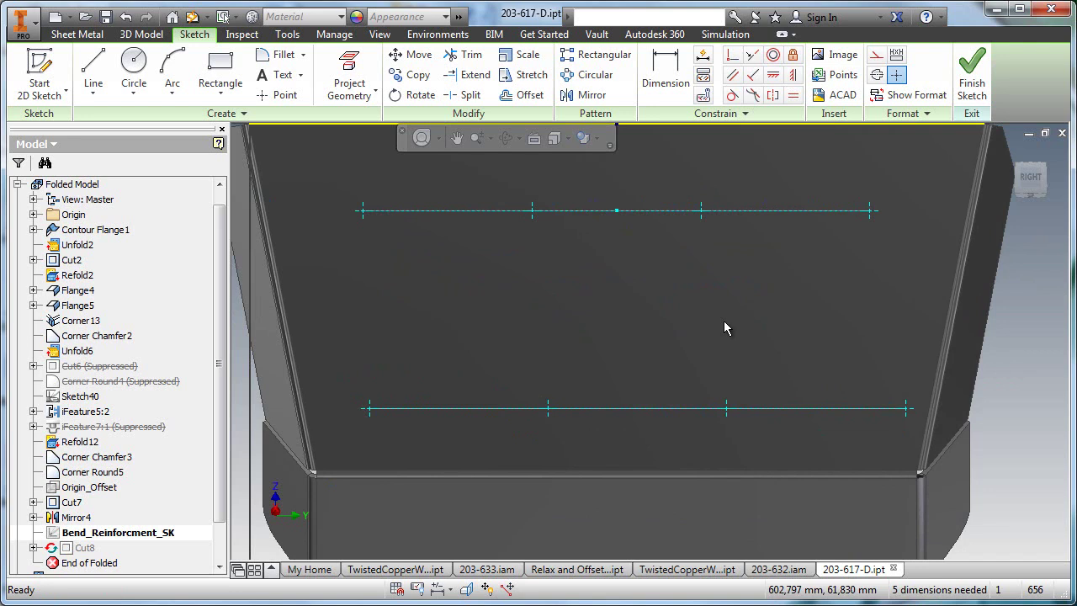
left_click(793, 76)
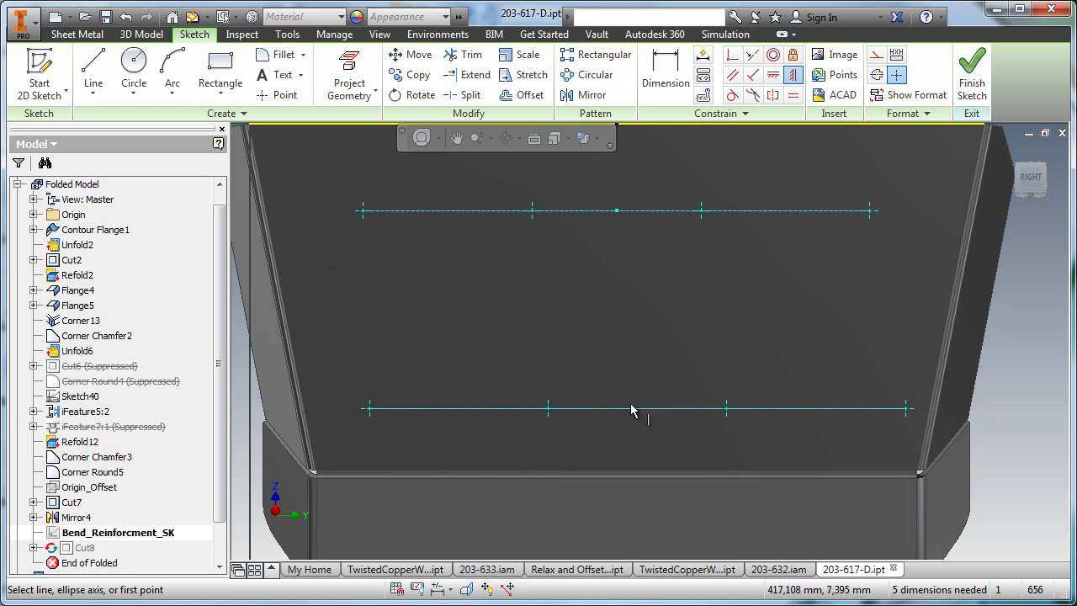
scroll(629, 403, "up", 2)
middle_click_drag(311, 357, 361, 414)
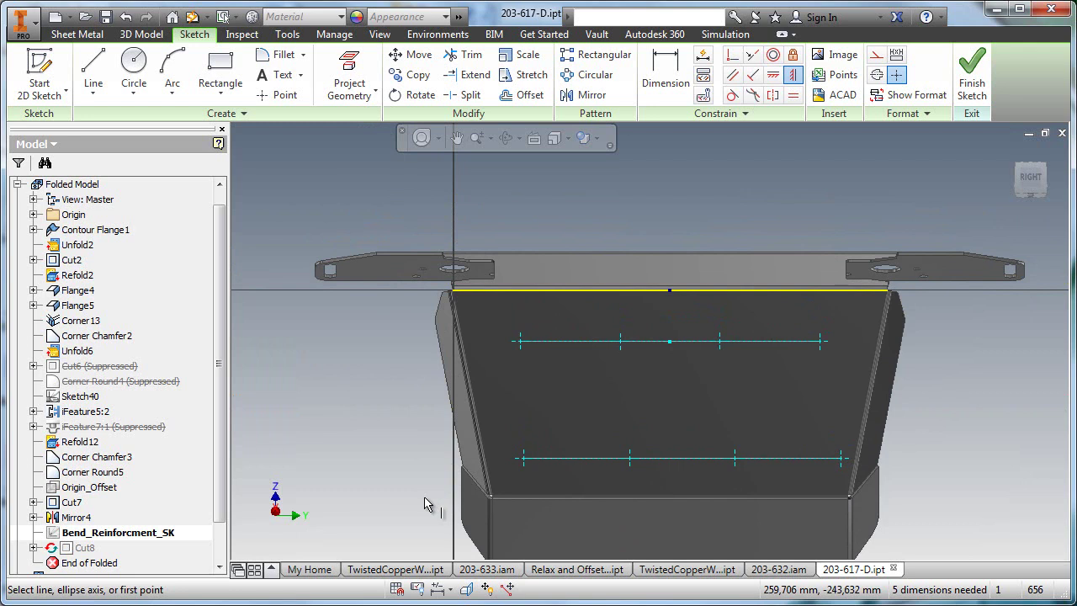
scroll(914, 398, "down", 3)
middle_click_drag(914, 396, 1041, 324)
scroll(1040, 326, "up", 3)
middle_click_drag(412, 307, 260, 309)
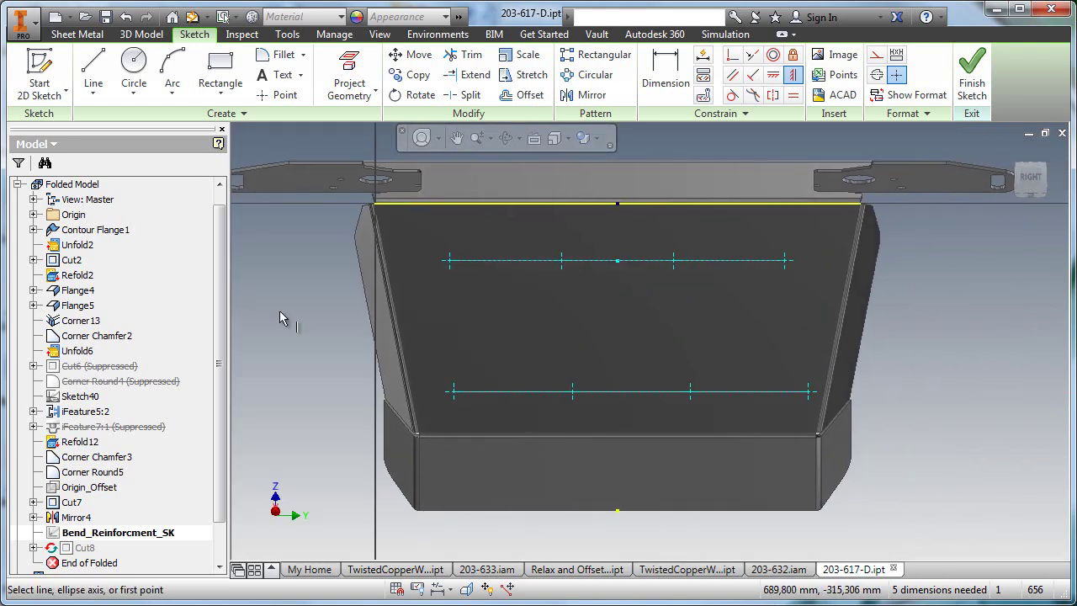
scroll(516, 268, "down", 3)
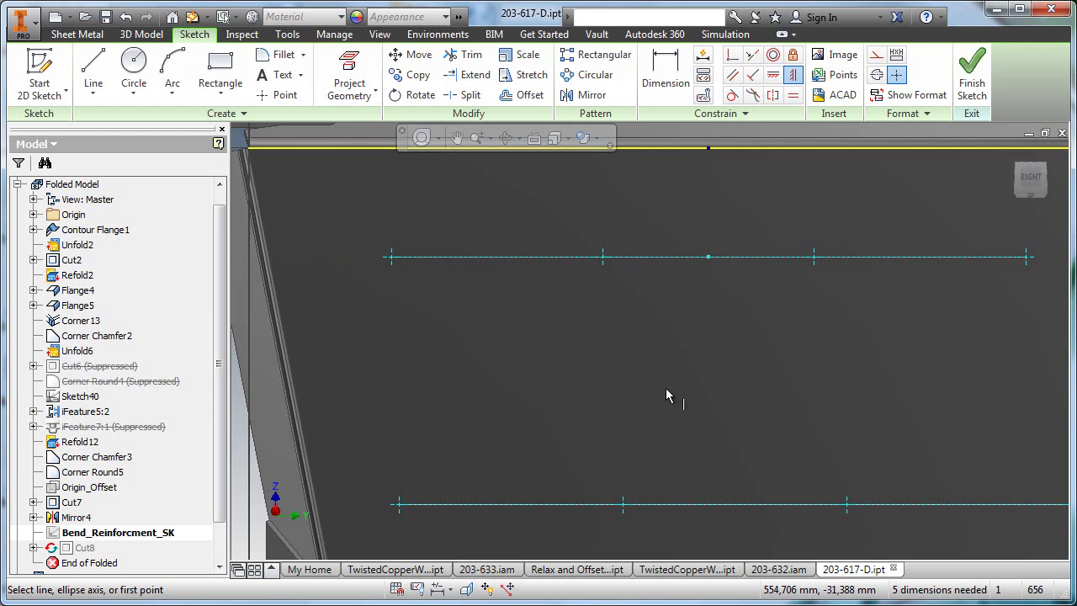
middle_click_drag(674, 310, 554, 298)
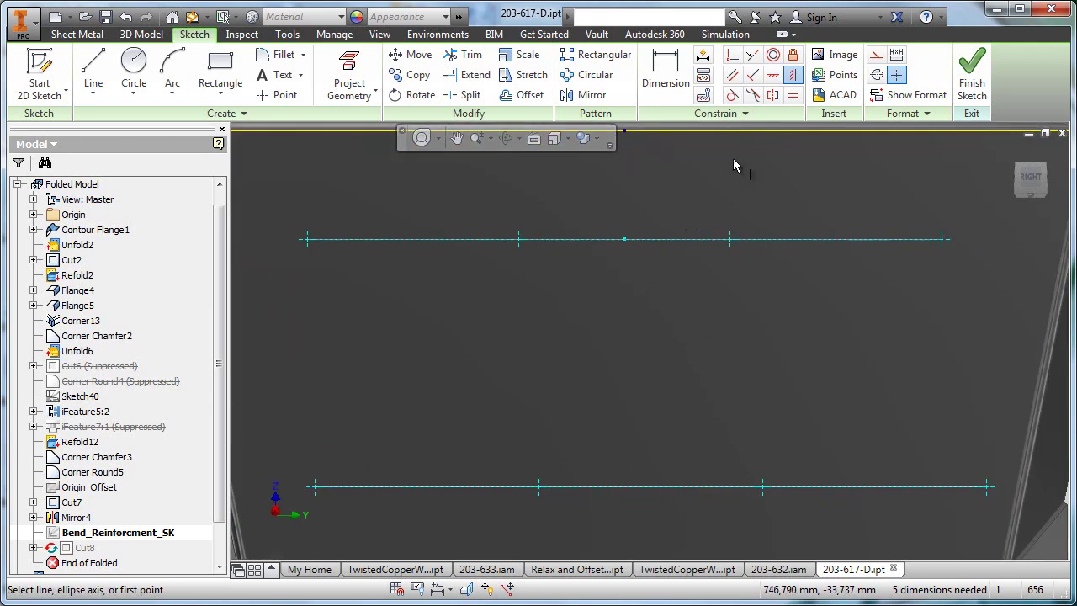
- Align the lower line's midpoint with the upper line's centre point using a Horizontal constraint, and finish the sketch
left_click(773, 76)
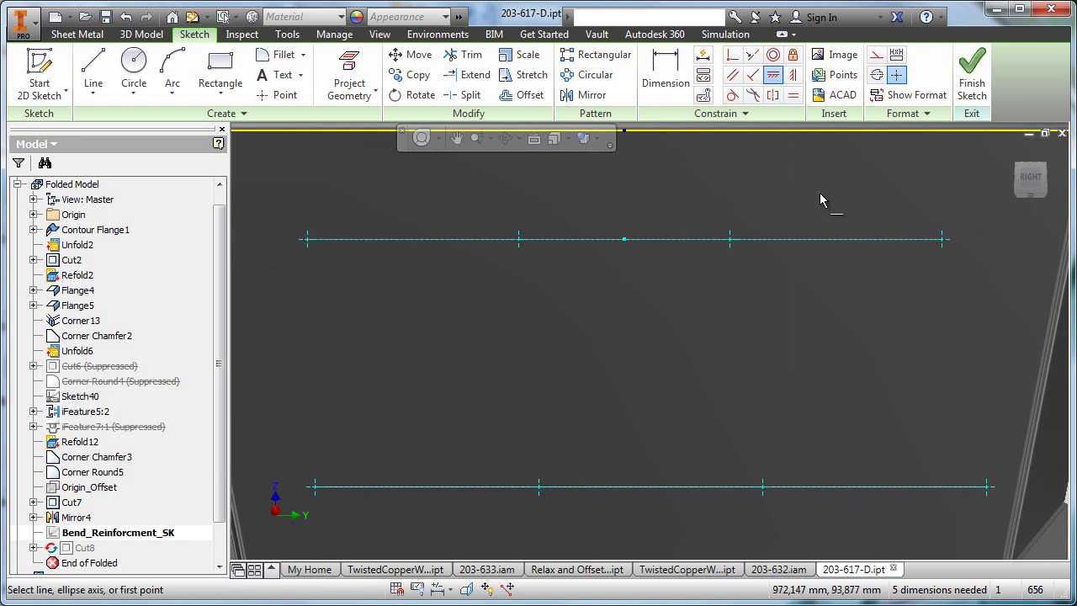
left_click(629, 242)
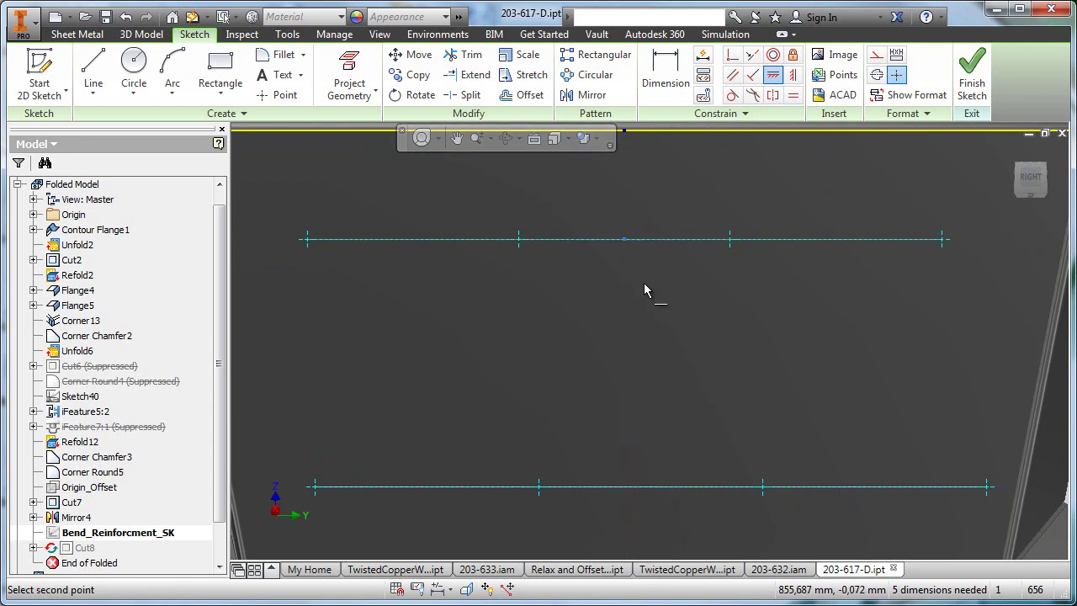
left_click(652, 490)
scroll(609, 366, "down", 3)
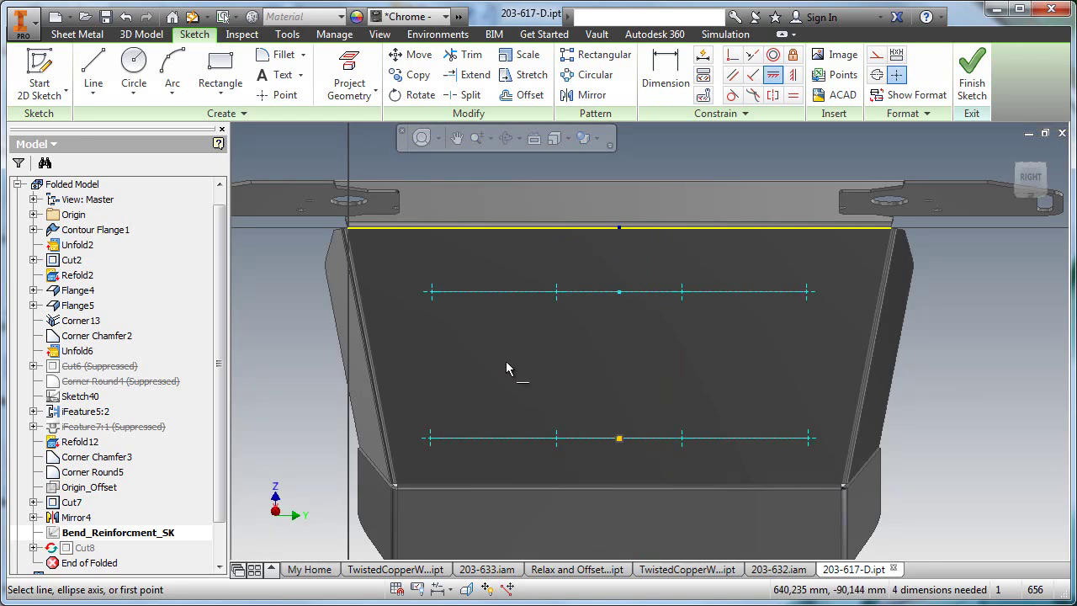
right_click(953, 264)
key("Escape")
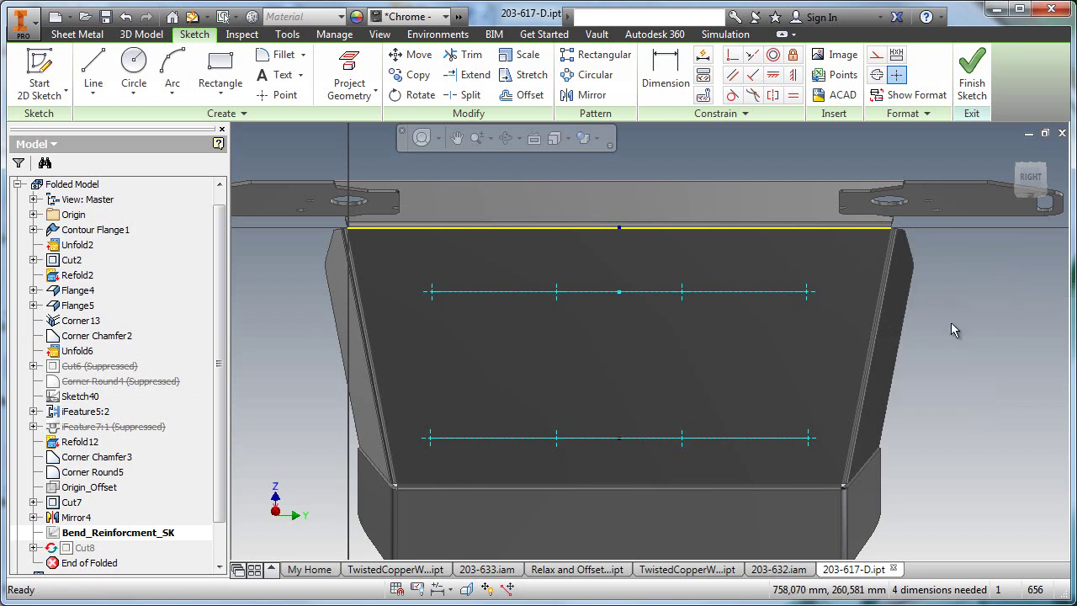
middle_click_drag(953, 332, 946, 296)
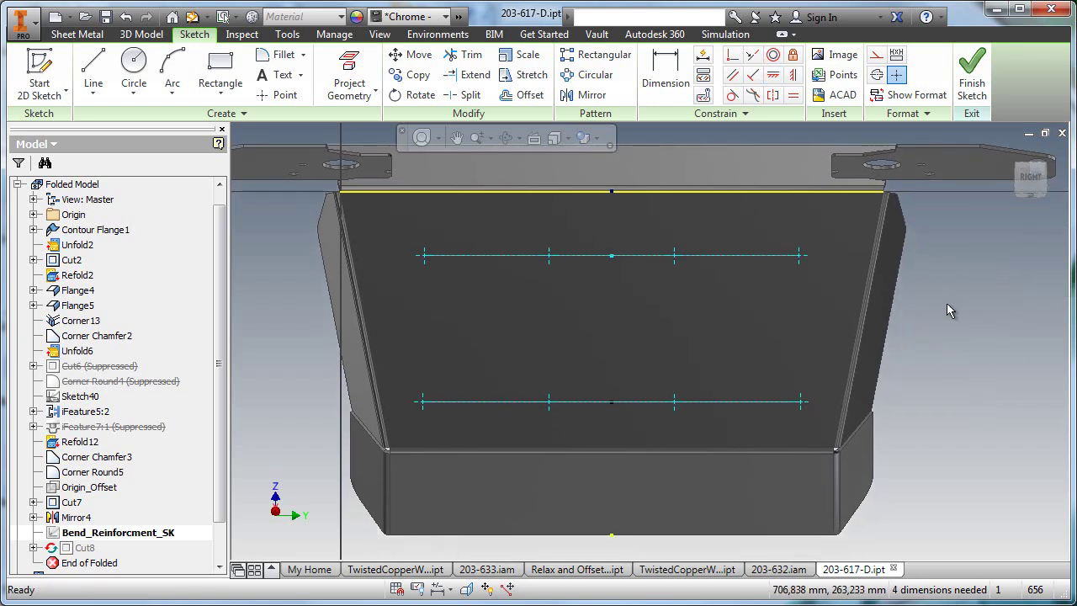
left_click(981, 77)
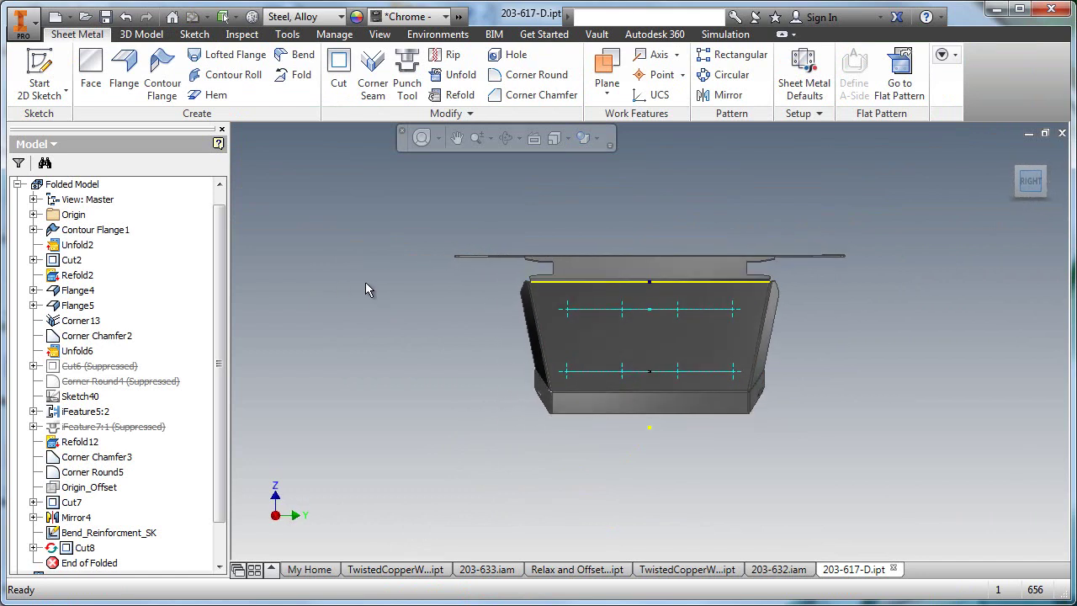
- Start the Punch Tool with Skid Plate Reinforcement.ide from the workspace's _Sheet Metal folder
left_click(338, 73)
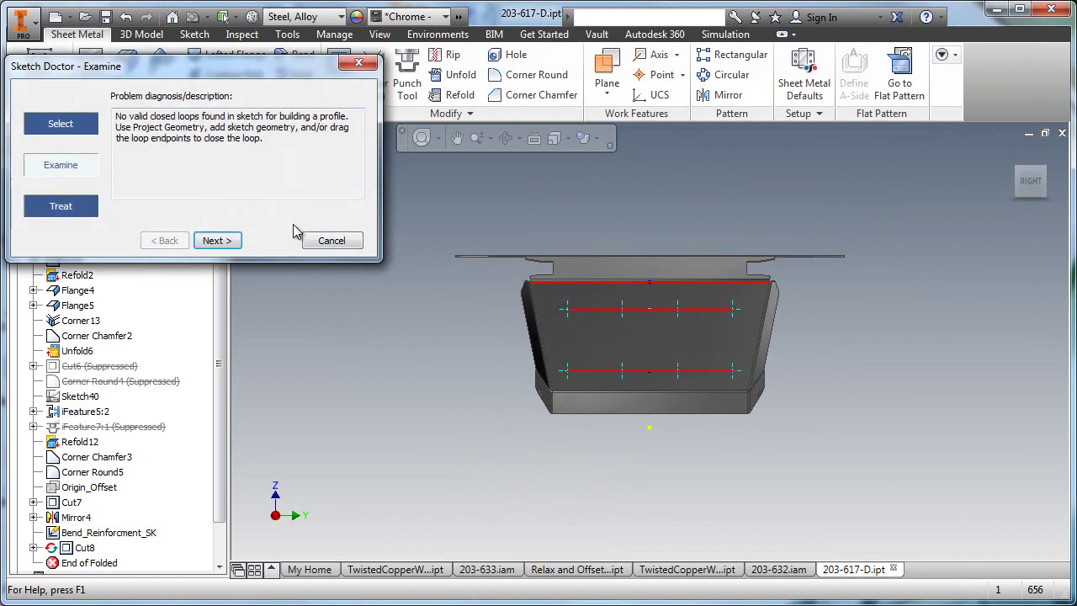
left_click(326, 240)
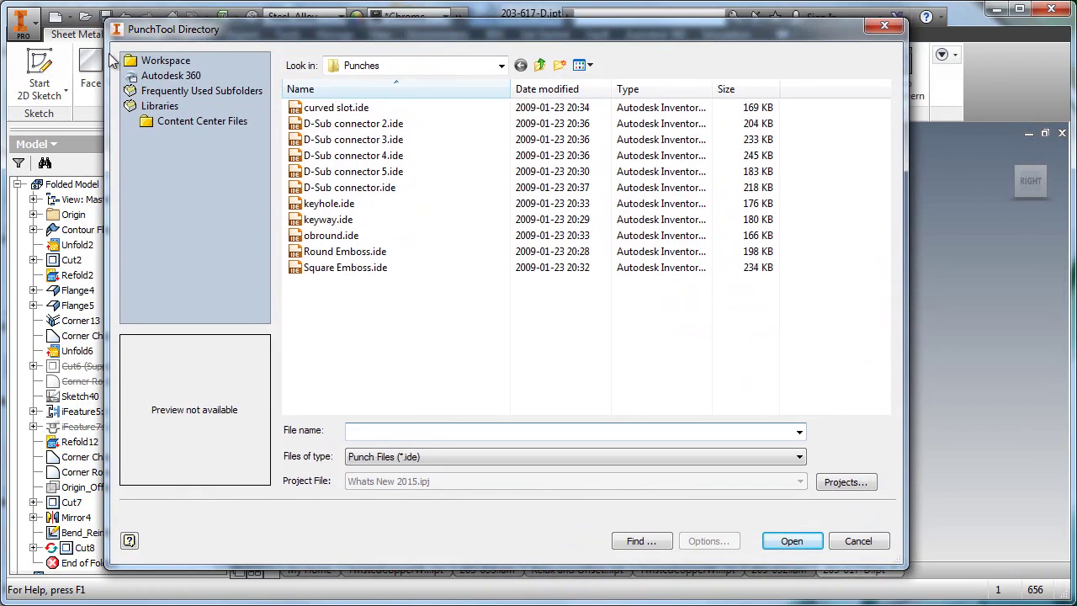
left_click(160, 62)
double_click(317, 172)
double_click(329, 170)
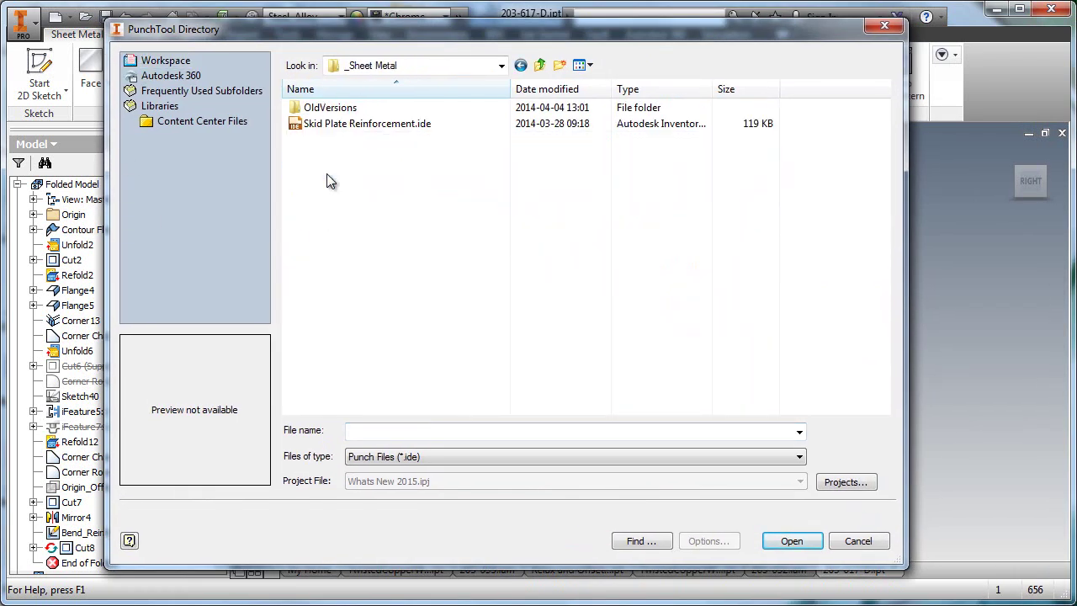
left_click(318, 125)
left_click(782, 542)
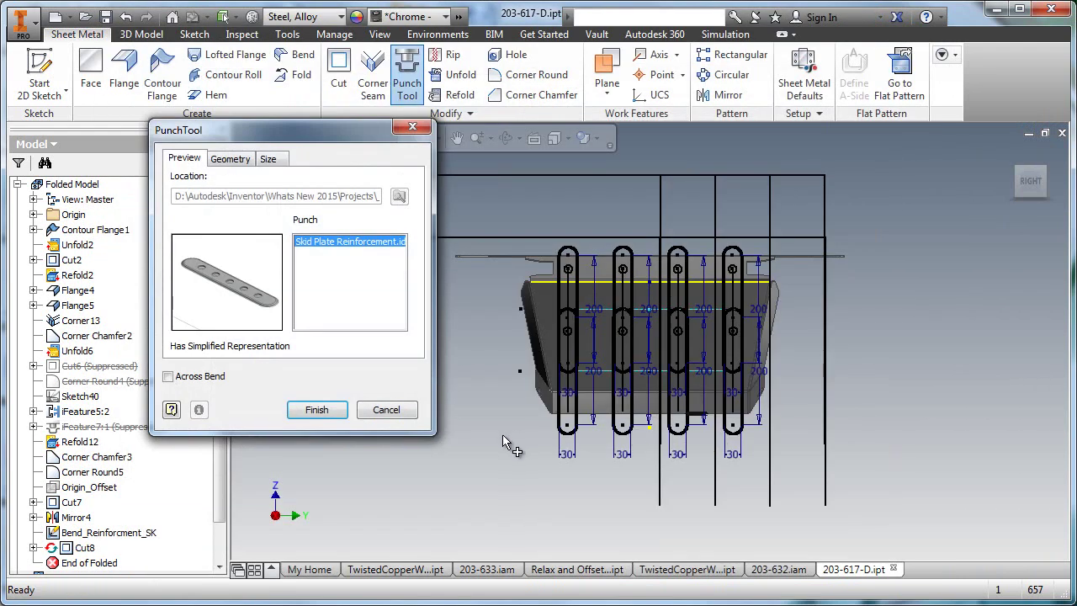
- Remove the upper row's four points and its centre point from the punch centres, leaving only the lower row's punches
middle_click_drag(521, 331, 470, 329)
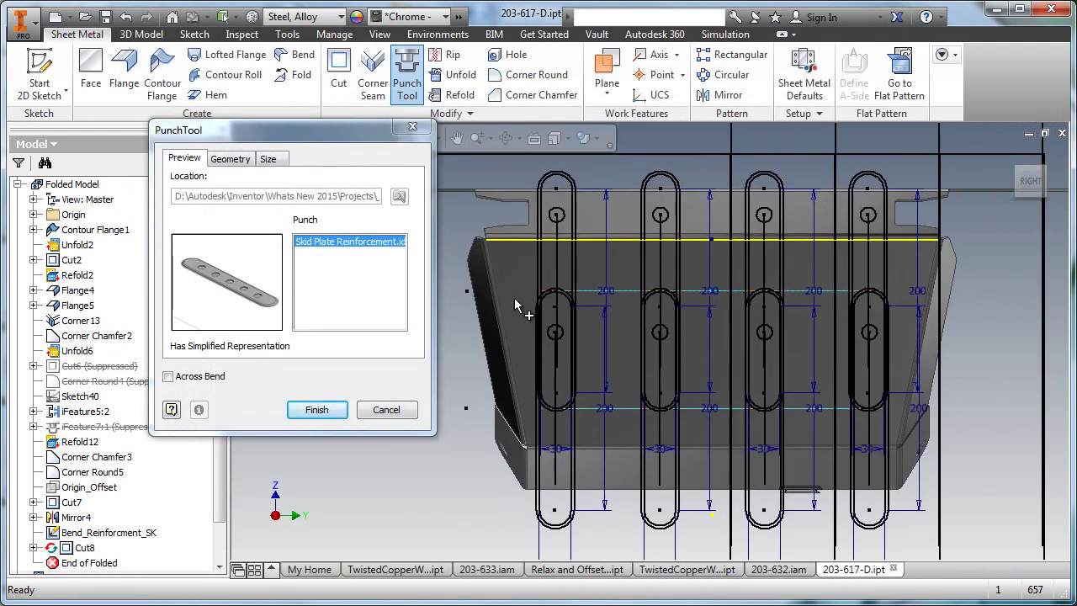
left_click_drag(555, 284, 890, 313)
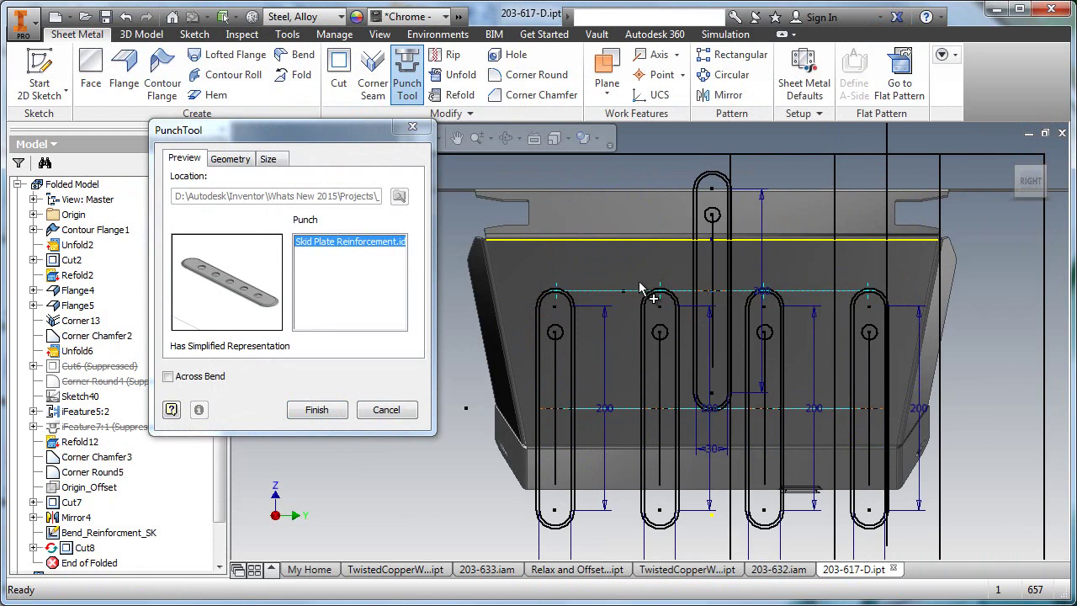
left_click_drag(692, 271, 727, 309, "ctrl")
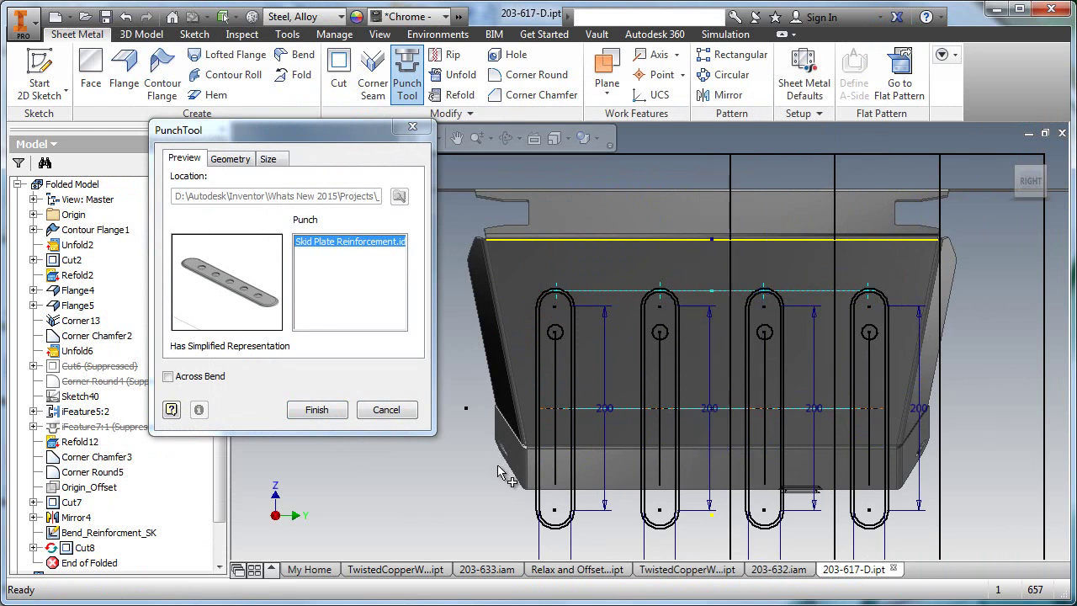
- Place the four reinforcement punches with Across Bend enabled, and return to the 203-632 assembly
middle_click_drag(519, 477, 526, 420)
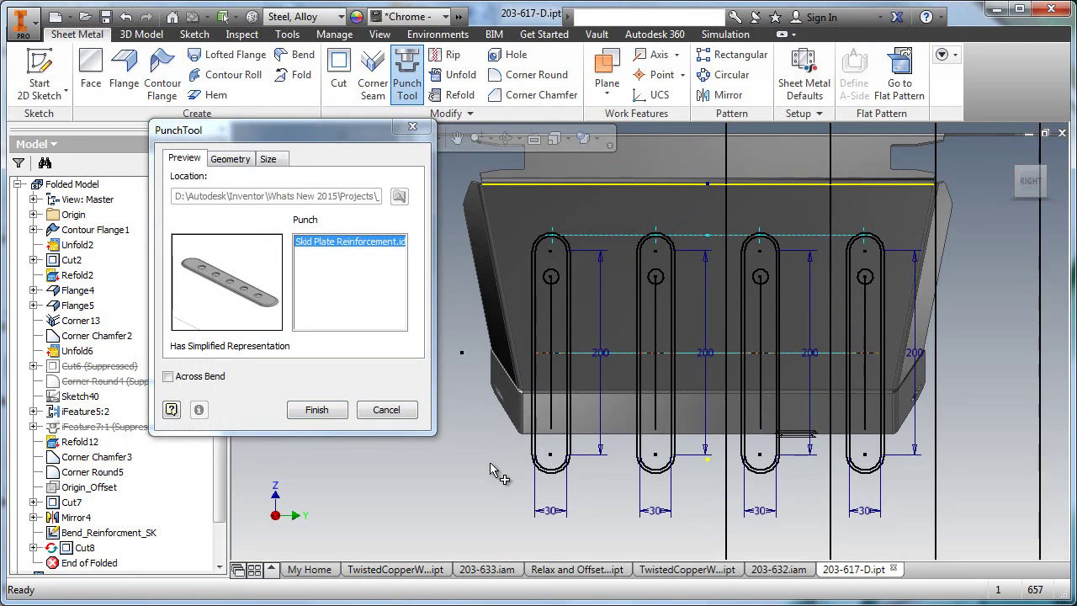
key("F6")
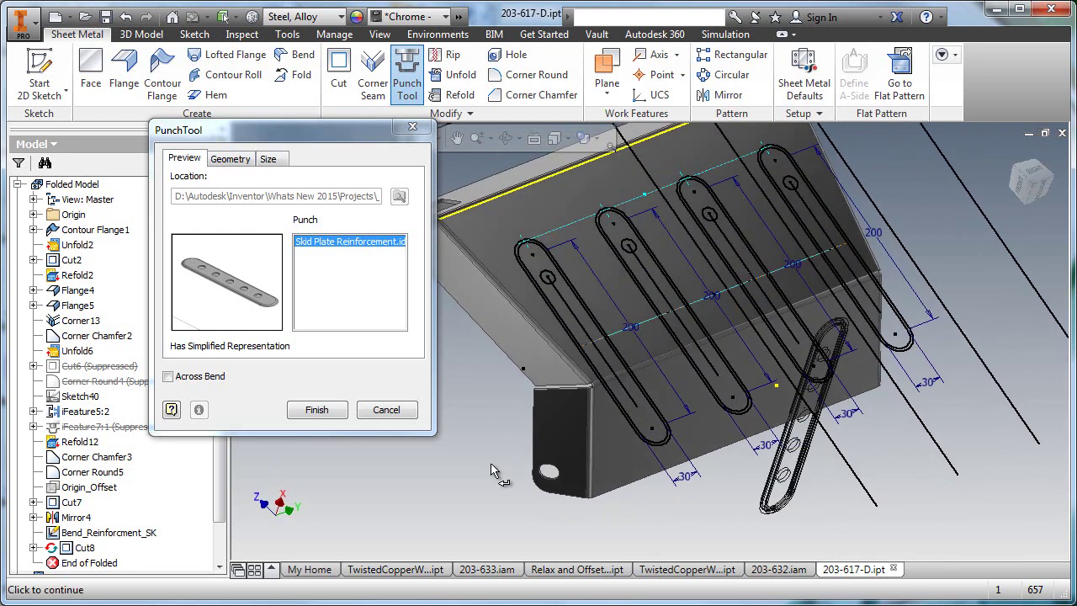
left_click(202, 380)
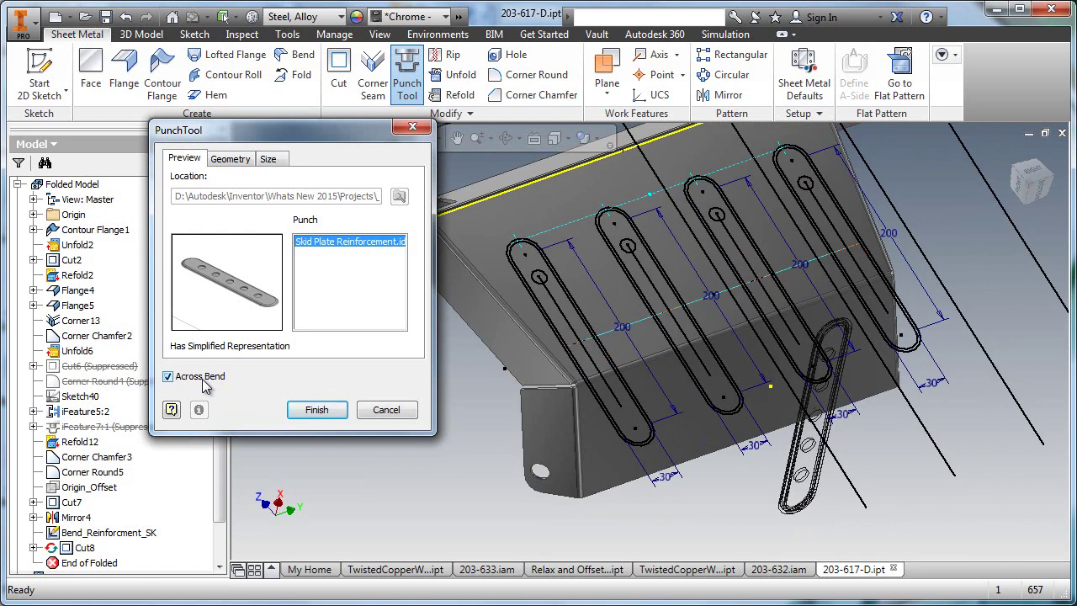
left_click(316, 410)
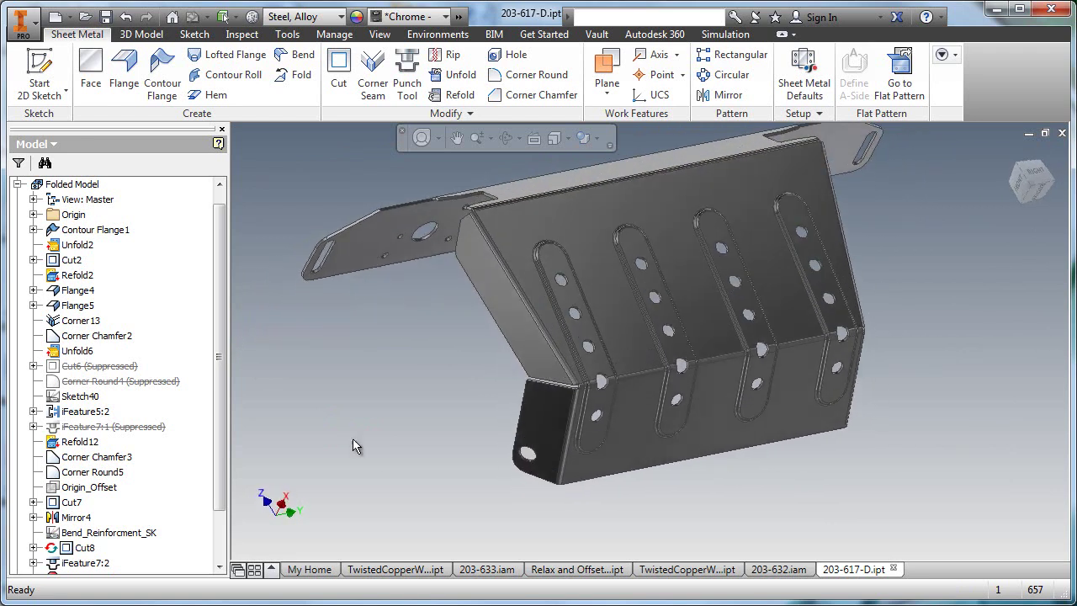
left_click(747, 567)
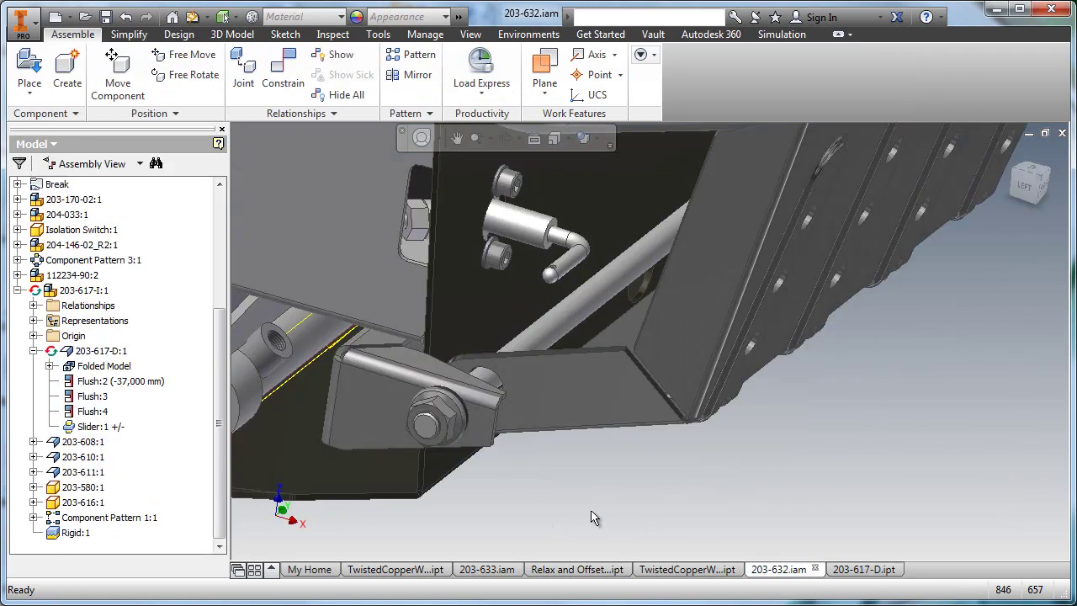